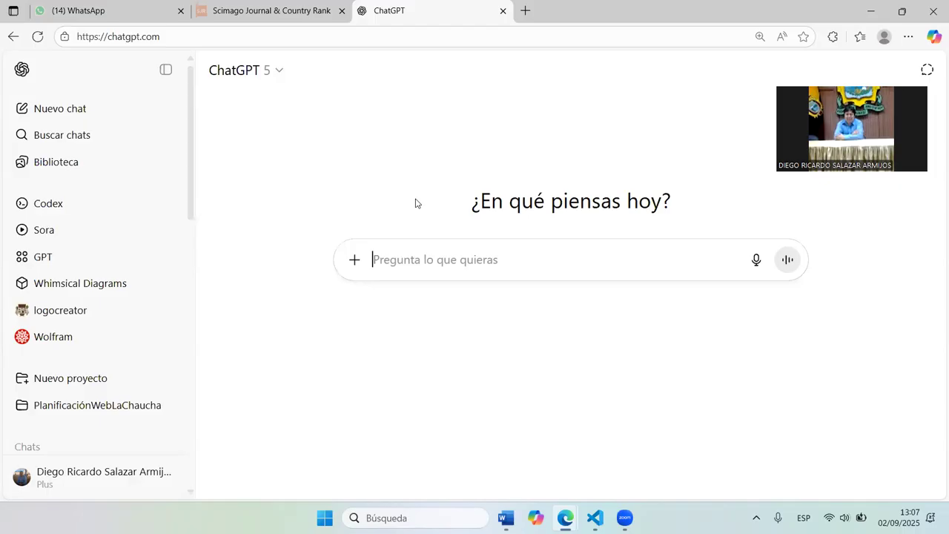
# Enable the "Investiga a fondo" mode and begin the prompt with "Eres un investigador experto en ciberseguridad,"
pyautogui.click(356, 259)
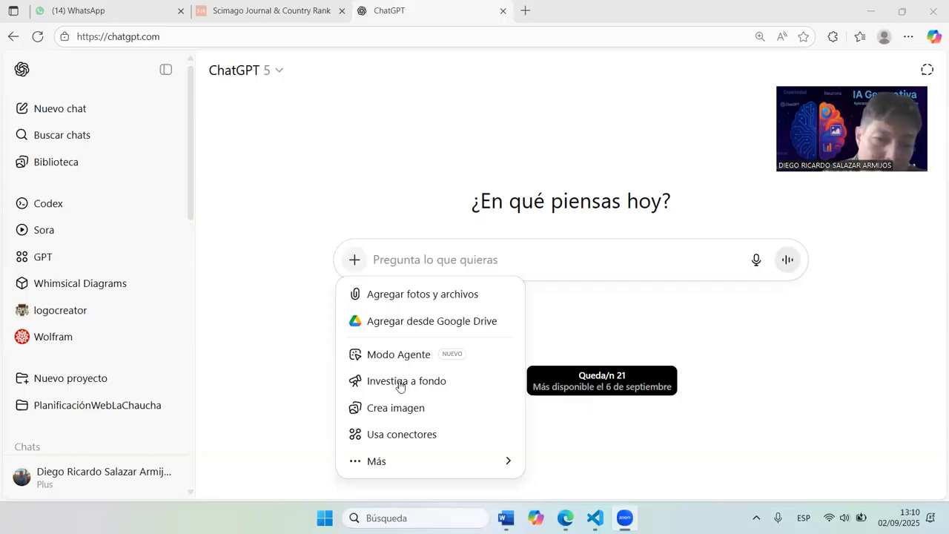
pyautogui.click(400, 383)
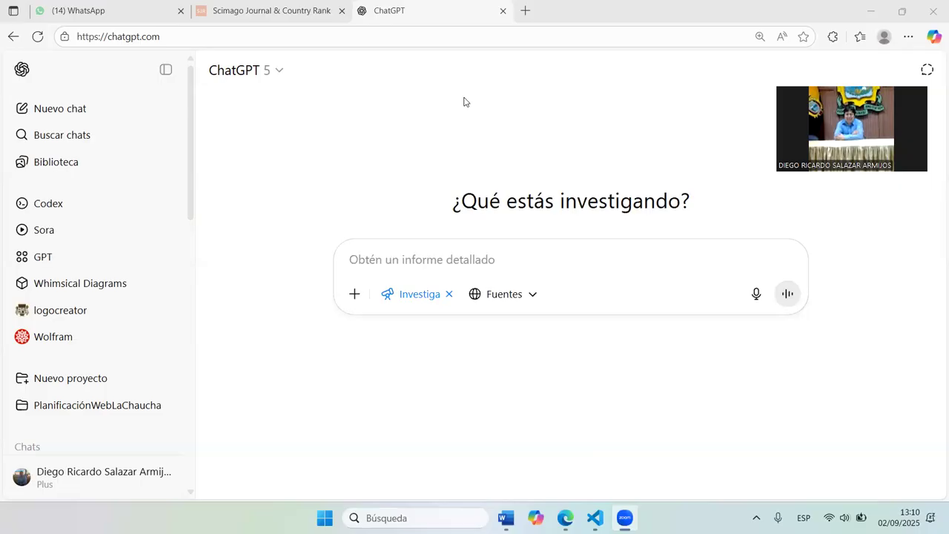
pyautogui.click(541, 268)
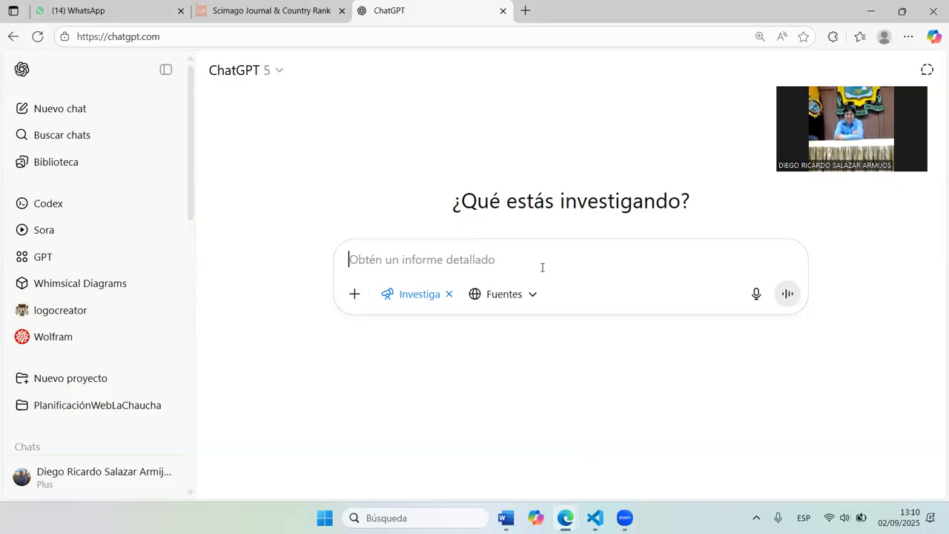
pyautogui.write('Es')
pyautogui.press('BackSpace')
pyautogui.write('res un ')
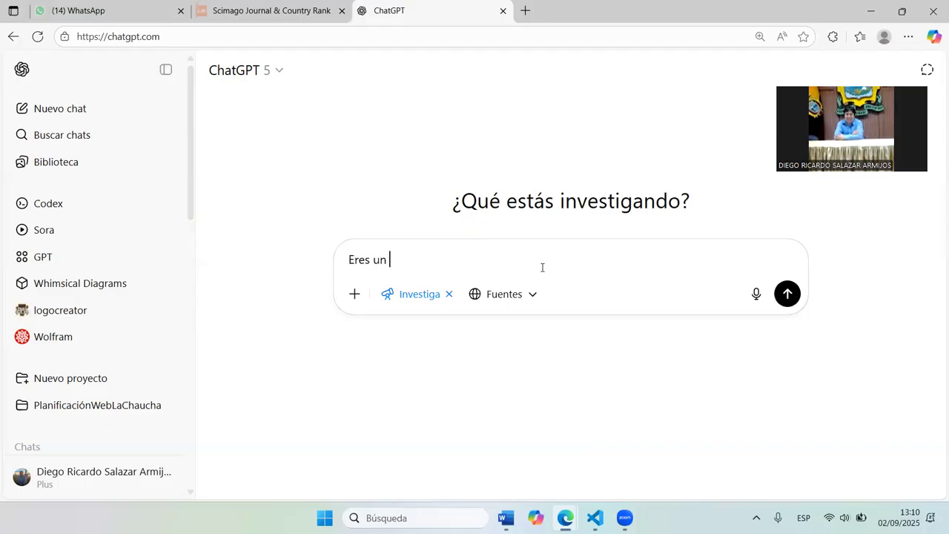
pyautogui.write('investigador exp')
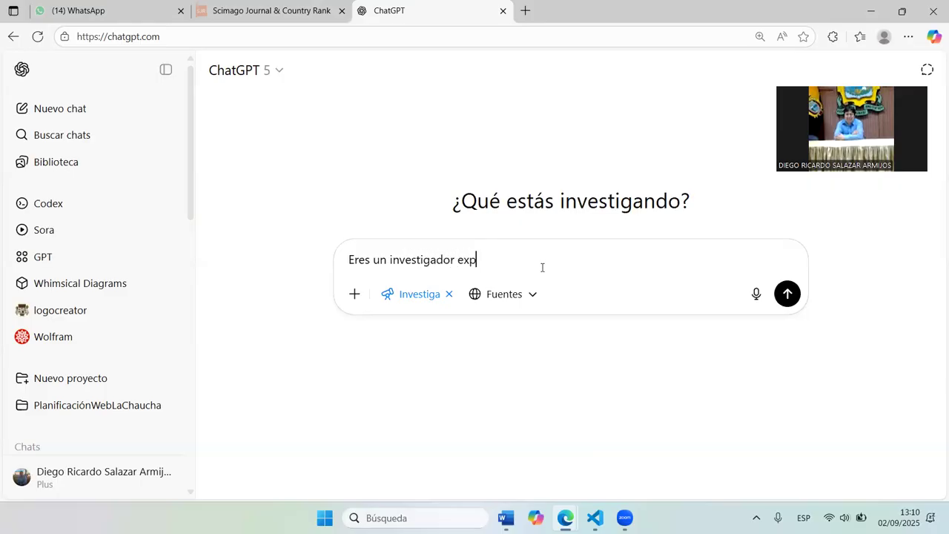
pyautogui.write('erto en ciberseguridad')
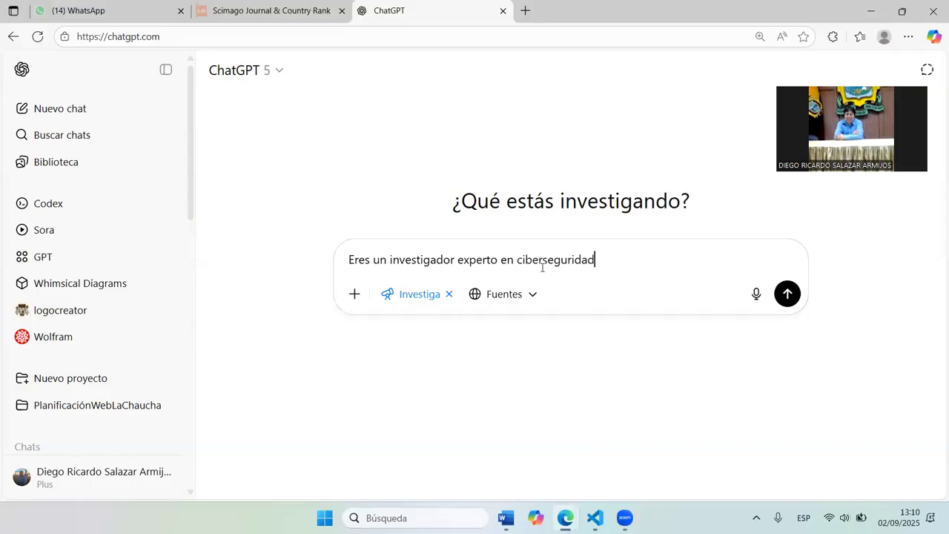
pyautogui.write(',')
# Launch Excel, open the recent workbook Matriz_Recoleccion_Informacion_vacía.xlsx and maximize its window
pyautogui.click(415, 510)
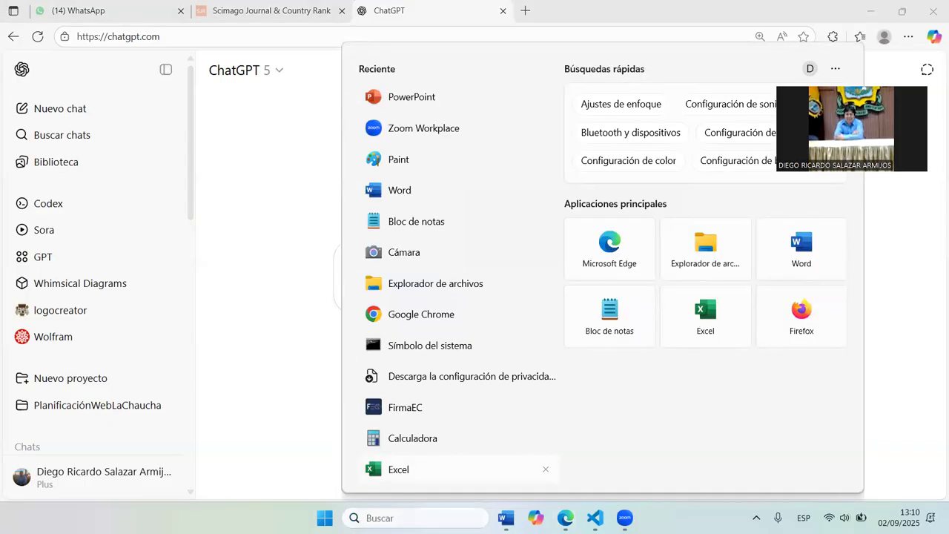
pyautogui.click(444, 469)
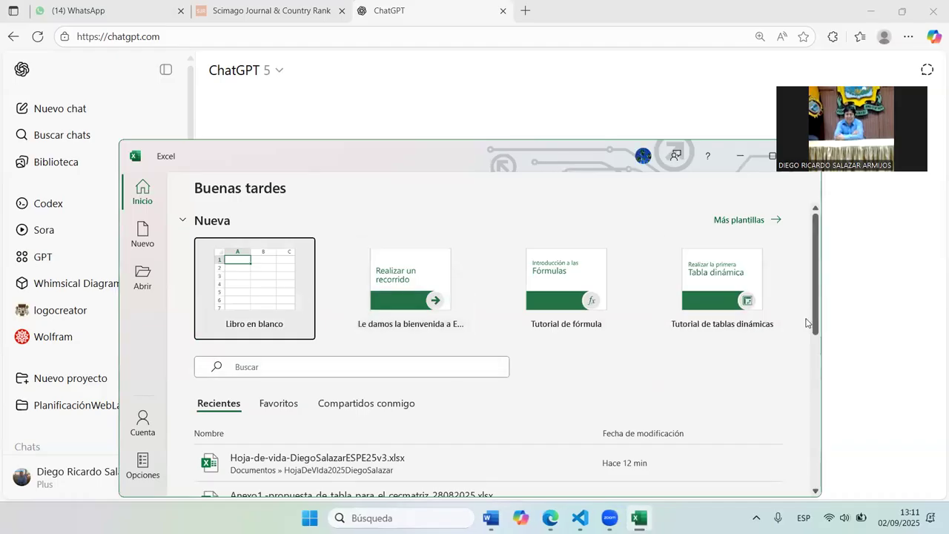
pyautogui.moveTo(813, 323); pyautogui.dragTo(830, 390)
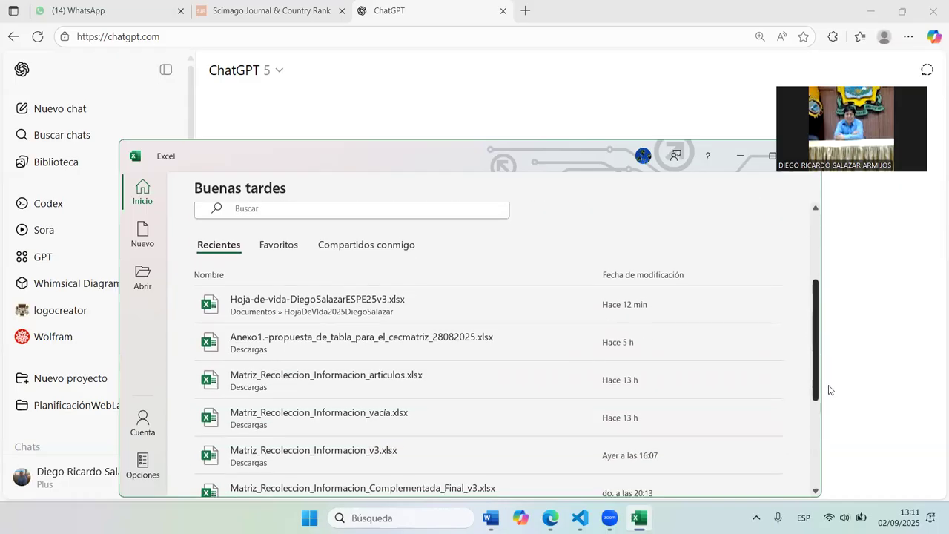
pyautogui.click(296, 421)
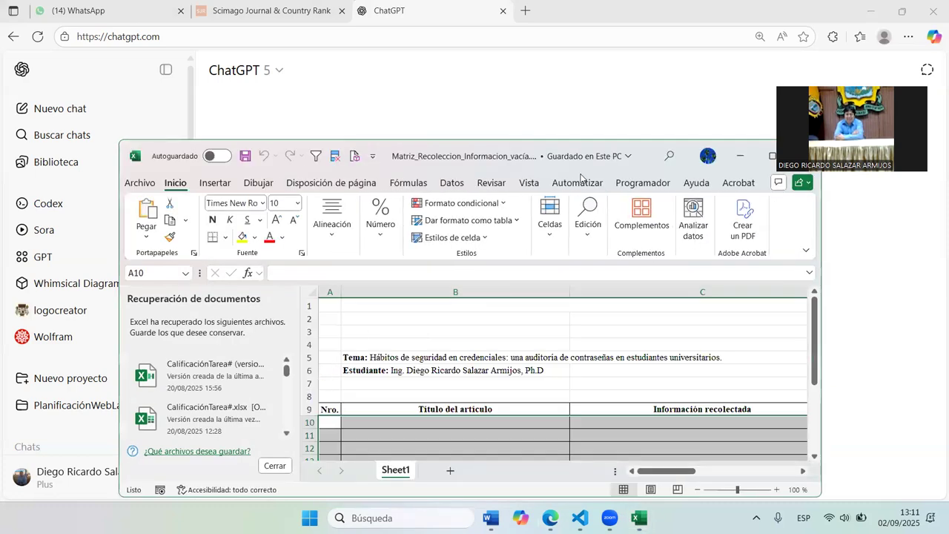
pyautogui.click(771, 157)
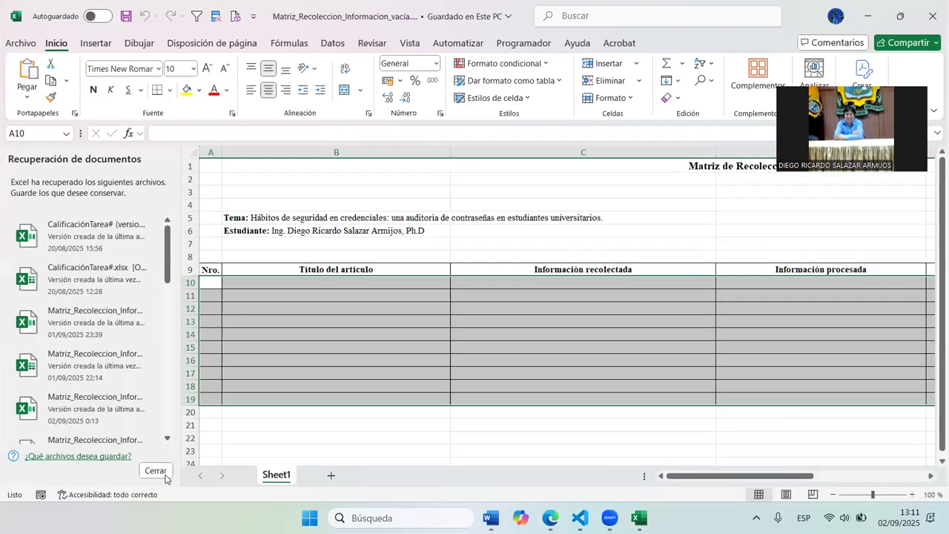
# Close the document recovery pane, choosing "Sí, deseo verlos más tarde" for the recovered files
pyautogui.click(157, 471)
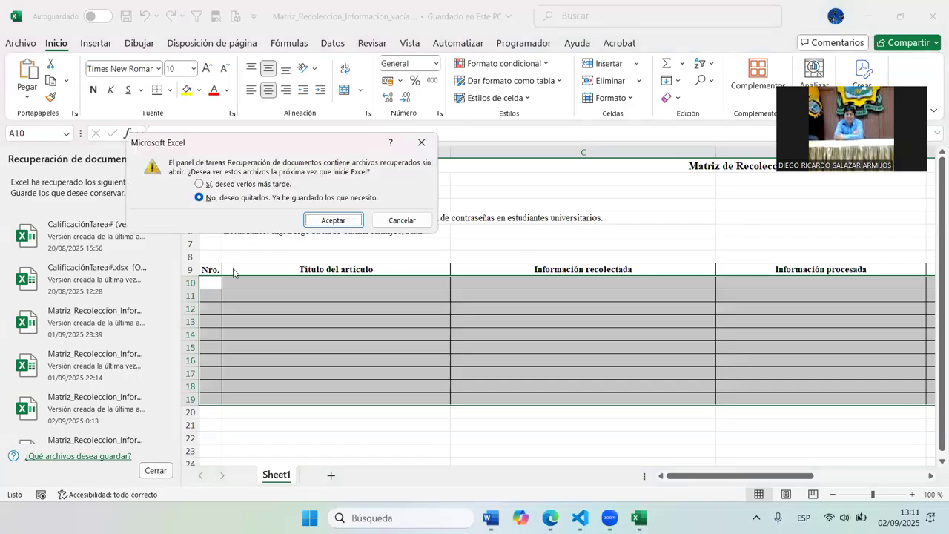
pyautogui.click(199, 185)
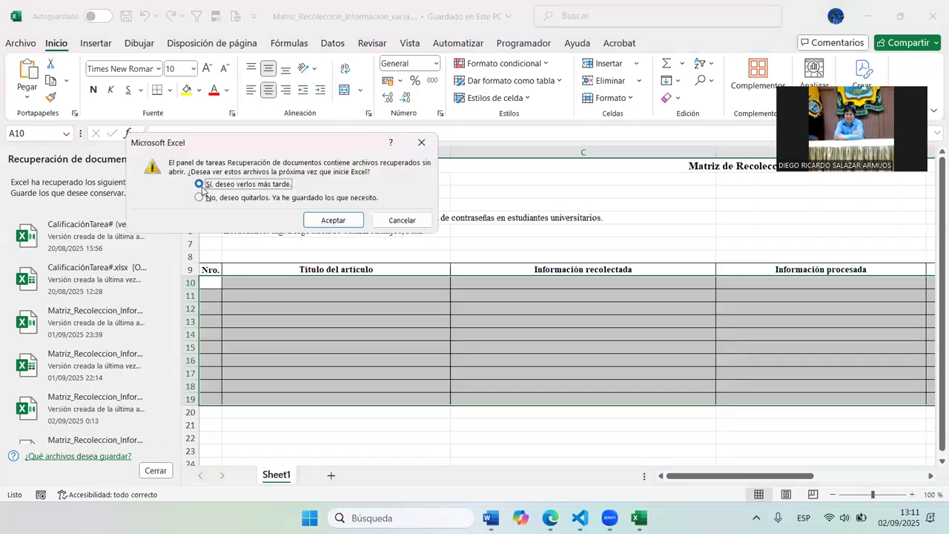
pyautogui.click(329, 219)
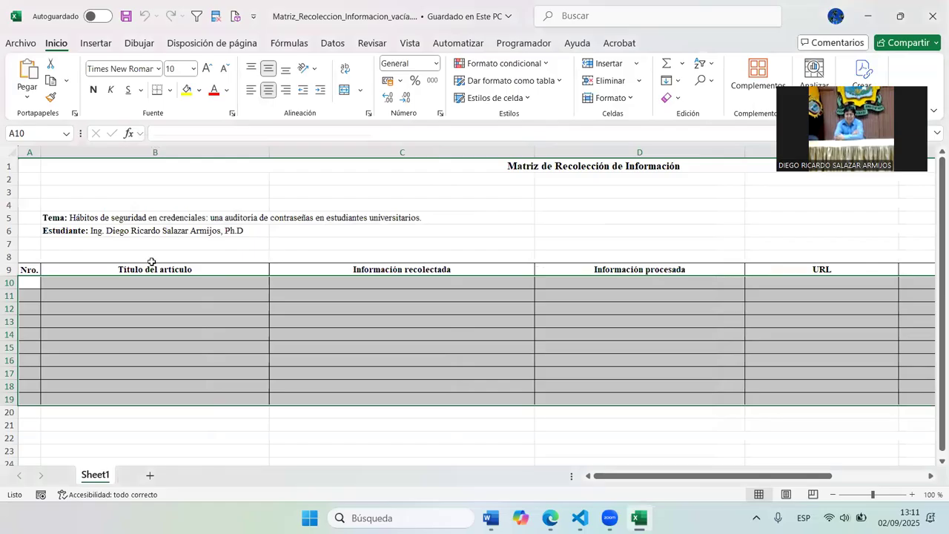
# Examine the matrix's columns up to Cita APA and select the topic text after "Tema:" in cell B5
pyautogui.click(133, 279)
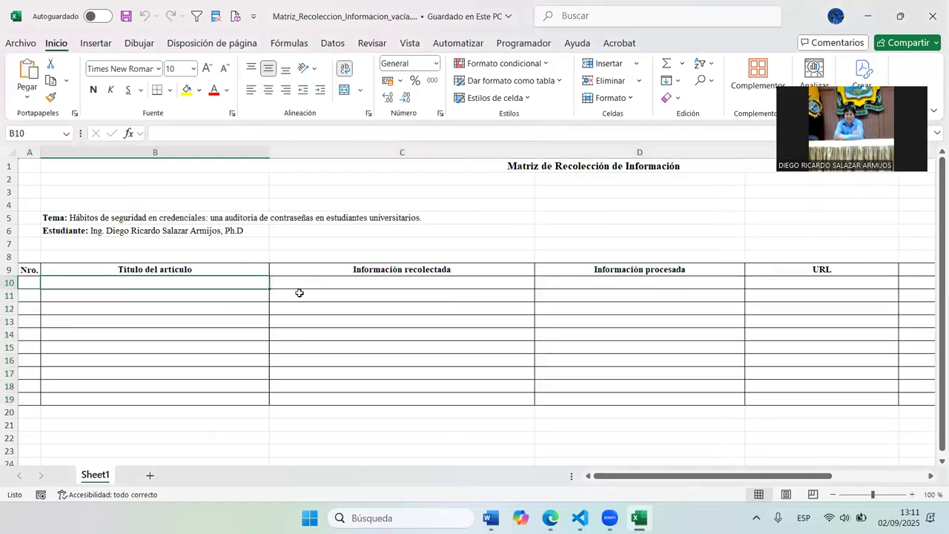
pyautogui.click(350, 281)
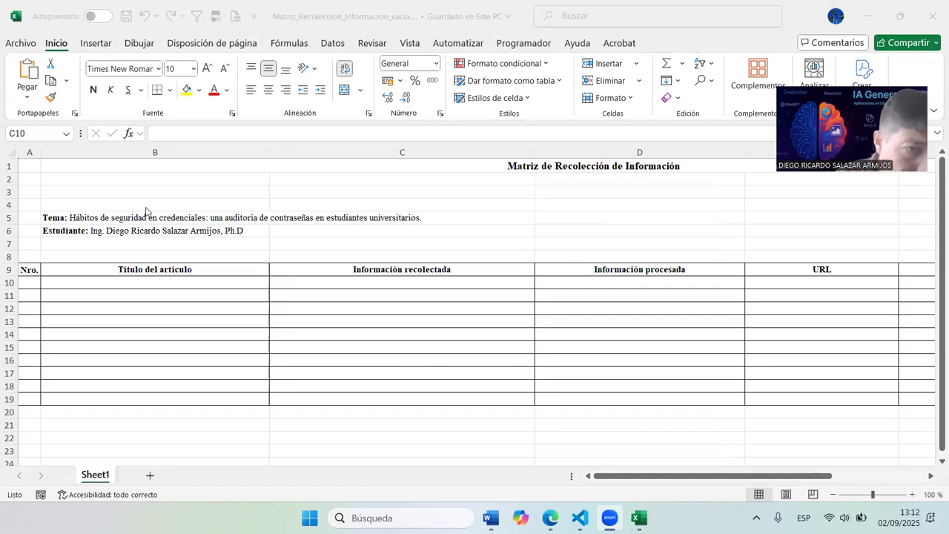
pyautogui.click(93, 215)
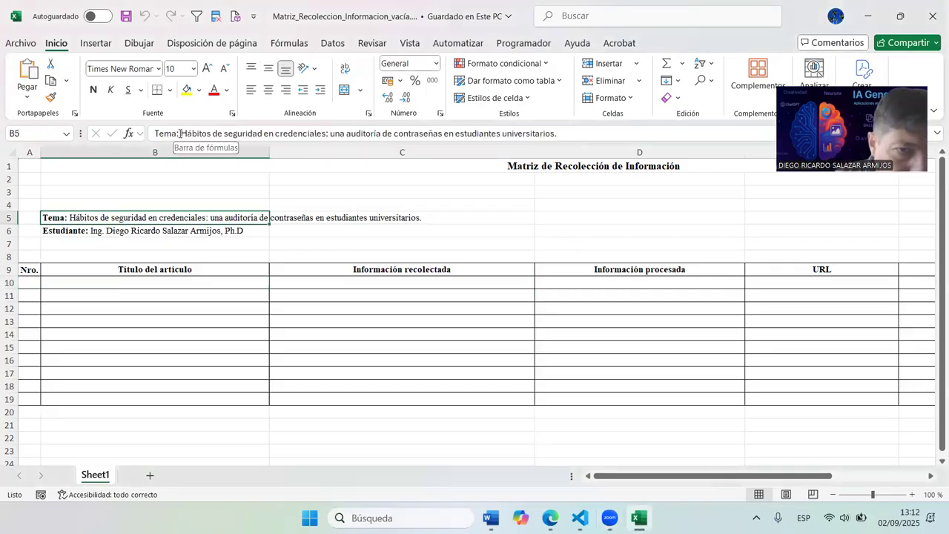
pyautogui.moveTo(178, 133); pyautogui.dragTo(565, 144)
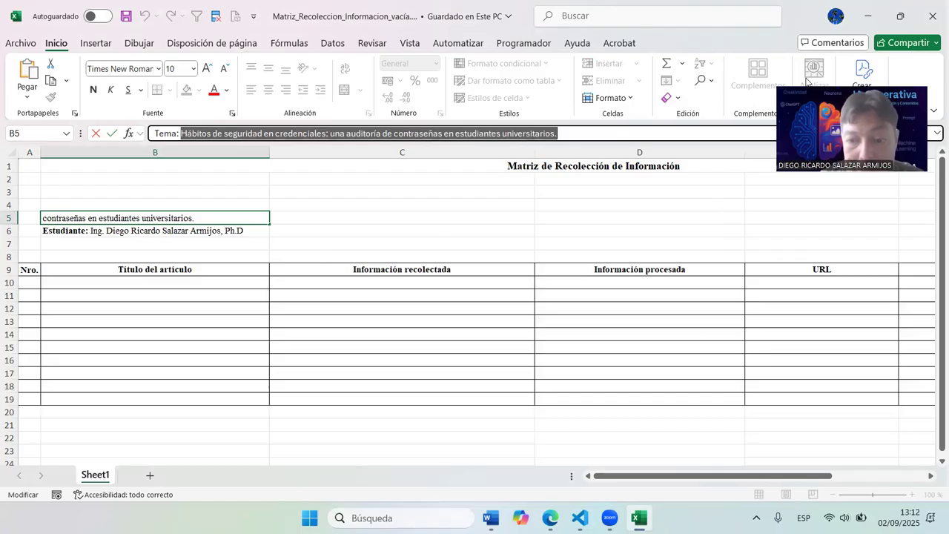
pyautogui.moveTo(701, 476); pyautogui.dragTo(780, 475)
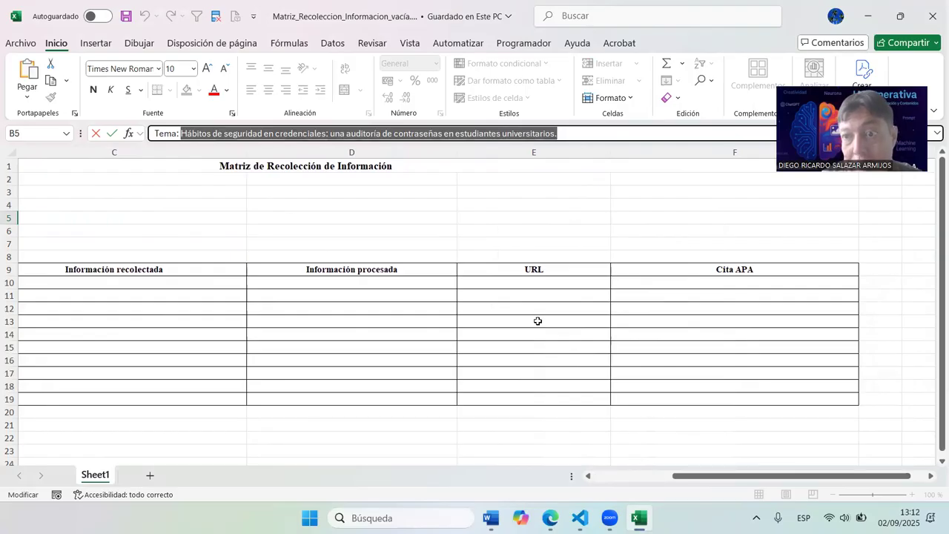
# Return to ChatGPT and continue the prompt with "ayúdame buscando al menos"
pyautogui.click(867, 15)
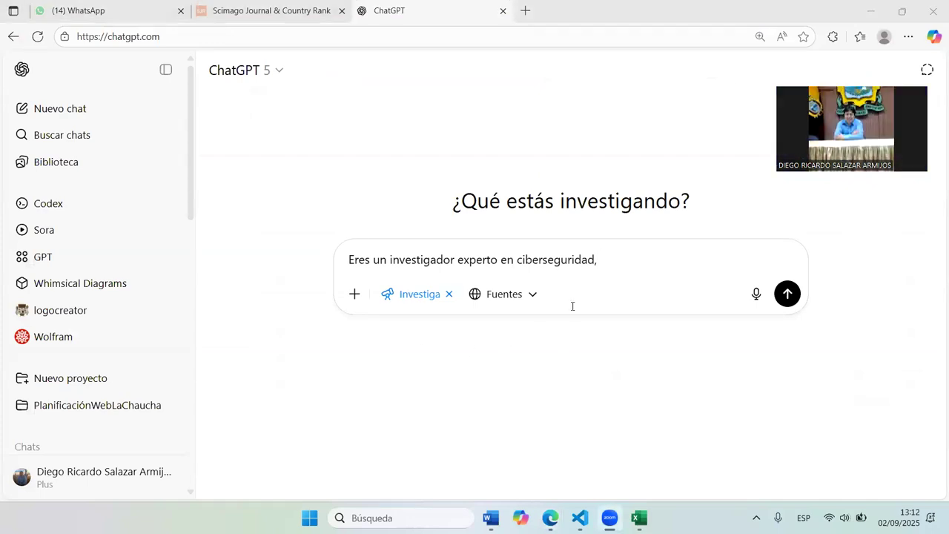
pyautogui.click(646, 266)
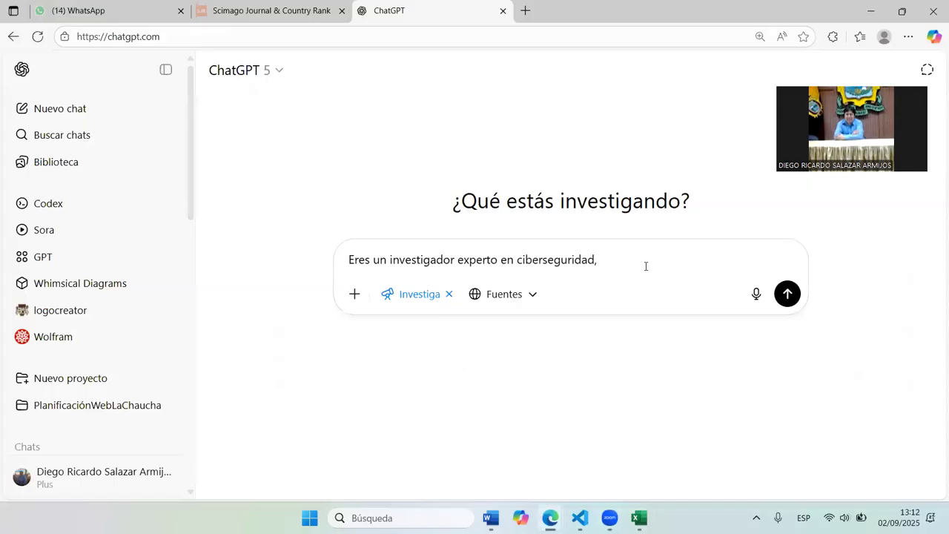
pyautogui.write('ay´´u')
pyautogui.press('BackSpace')
pyautogui.press('BackSpace')
pyautogui.press('BackSpace')
pyautogui.write('údame buscando al menos')
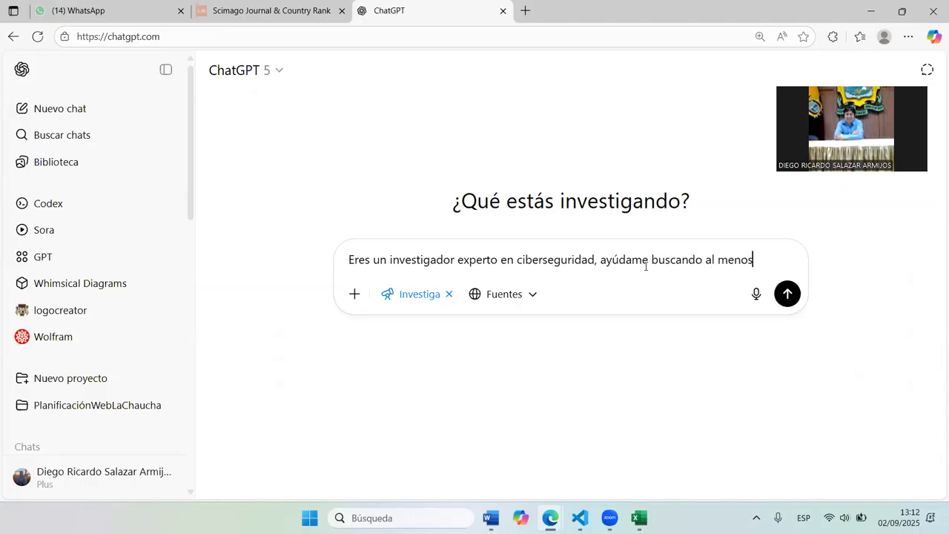
# Specify "10 artículos científicos" as the items to find in the prompt
pyautogui.write(' 10 fuentes de')
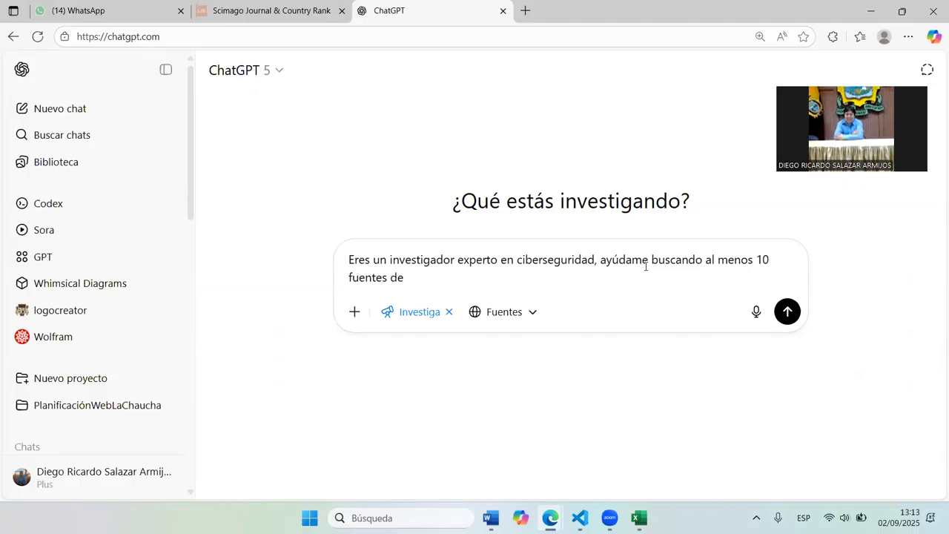
pyautogui.press('BackSpace')
pyautogui.press('BackSpace')
pyautogui.press('BackSpace')
pyautogui.press('BackSpace')
pyautogui.press('BackSpace')
pyautogui.press('BackSpace')
pyautogui.press('BackSpace')
pyautogui.press('BackSpace')
pyautogui.press('BackSpace')
pyautogui.press('BackSpace')
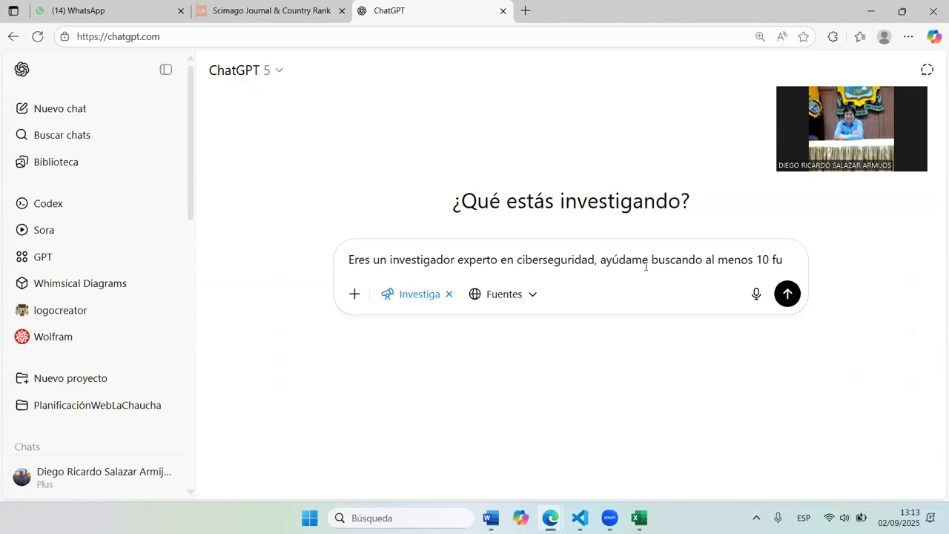
pyautogui.write('artículos científicos')
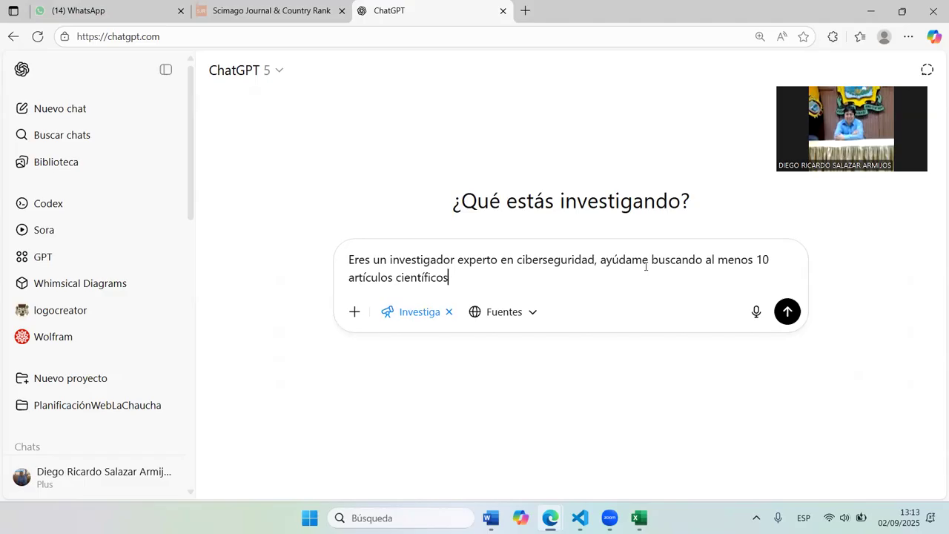
# Limit the request's period and region with "correspondientes al período 2021 a 2025 dentro del ámbito ecuatoriano o latinoamericano"
pyautogui.write(' correspondien')
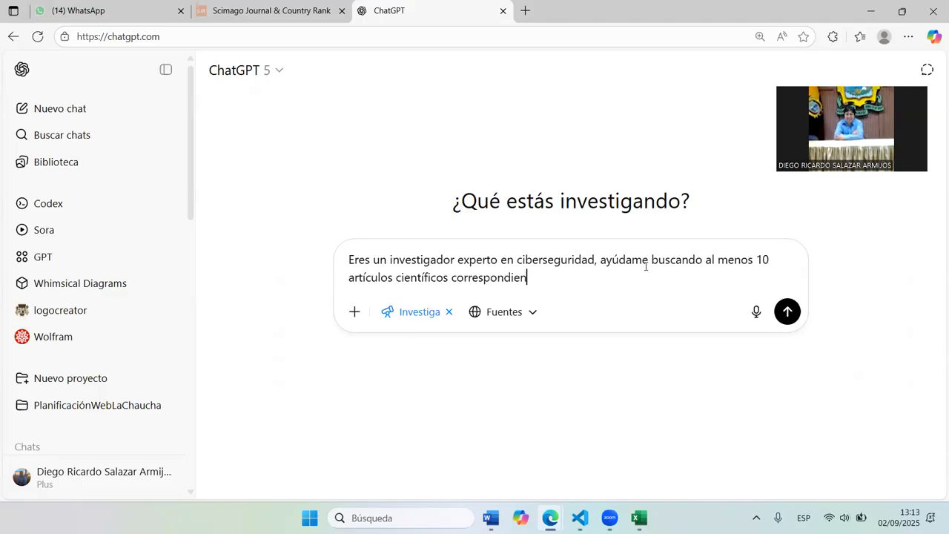
pyautogui.write('tes al período 2')
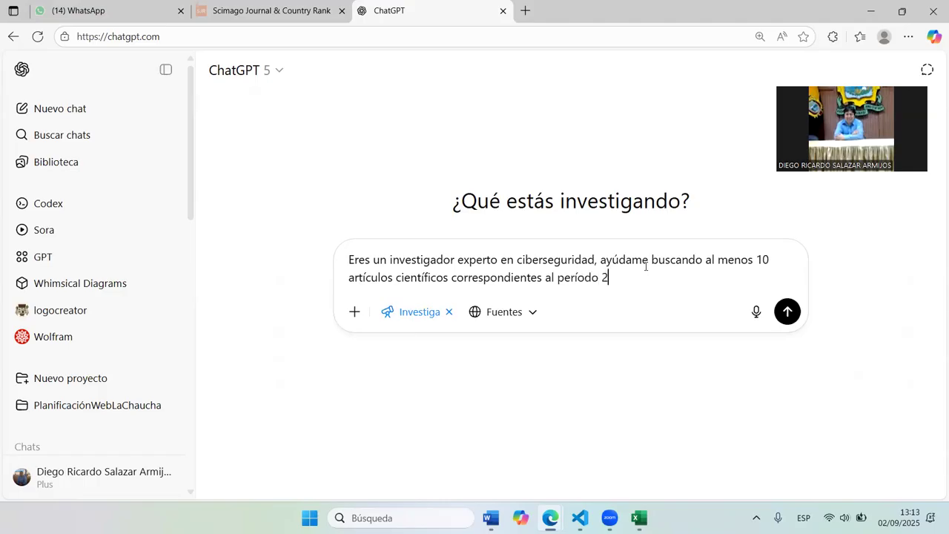
pyautogui.write('021 a 205')
pyautogui.press('BackSpace')
pyautogui.write('25')
pyautogui.write('dentro del ámbito')
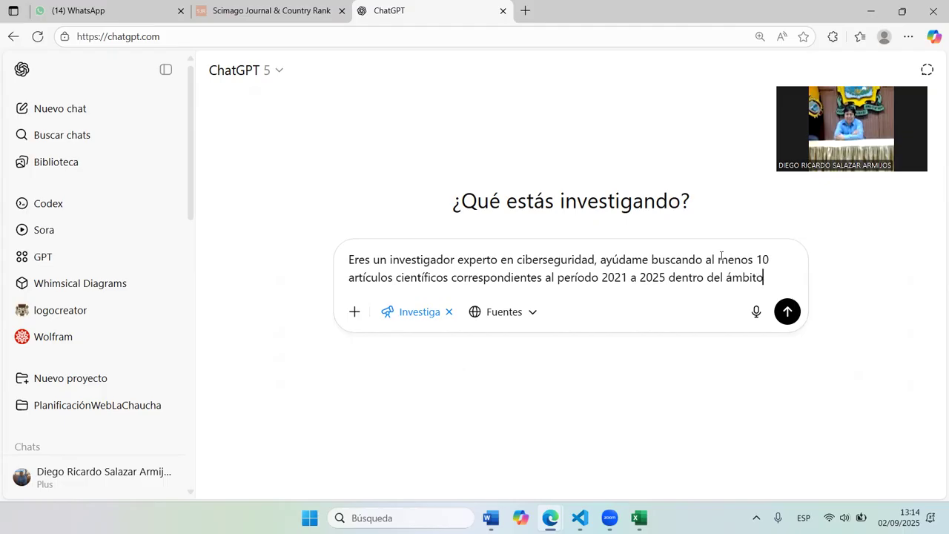
pyautogui.write(' ecuatoriano')
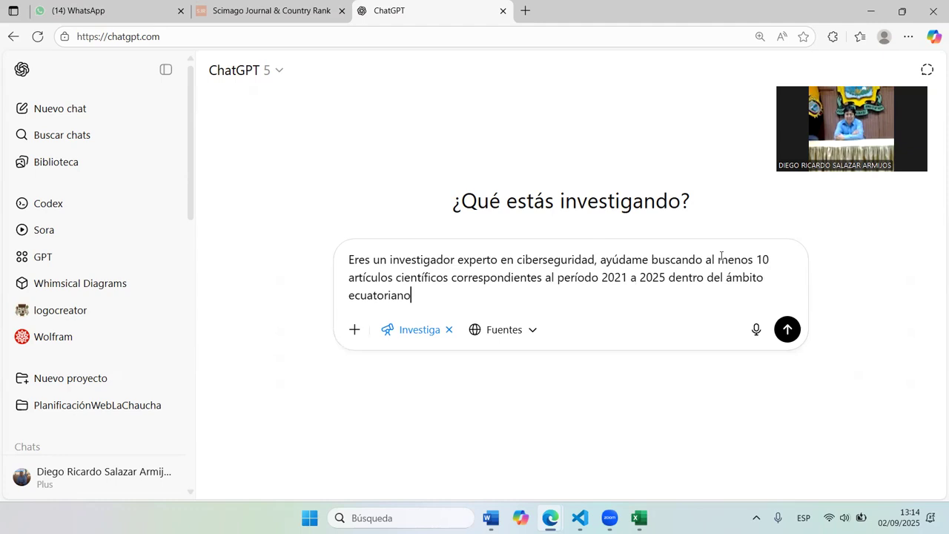
pyautogui.write(' o latinoamericano')
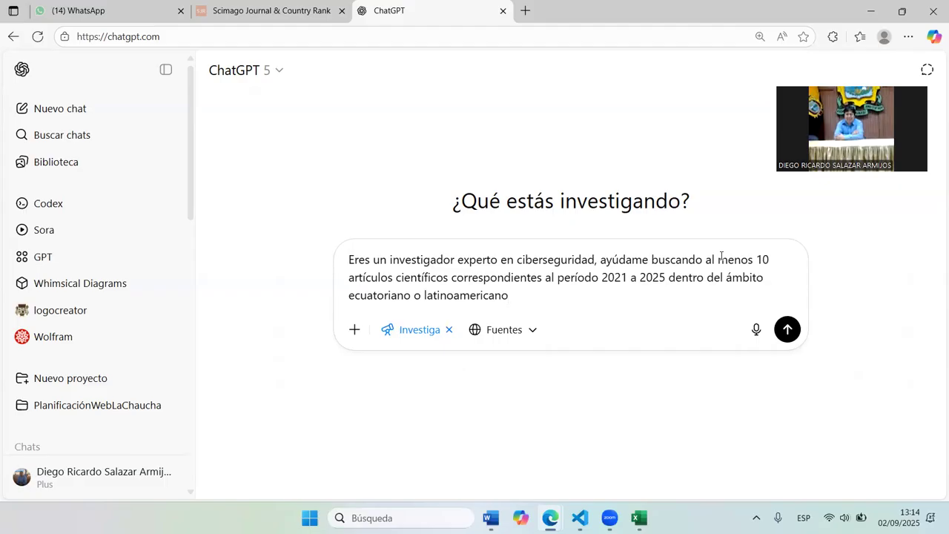
# Add the source instruction ", debes buscar los artículos en bases de datos científicas" to the prompt
pyautogui.write(', los')
pyautogui.press('BackSpace')
pyautogui.press('BackSpace')
pyautogui.press('BackSpace')
pyautogui.write('debes buscar los')
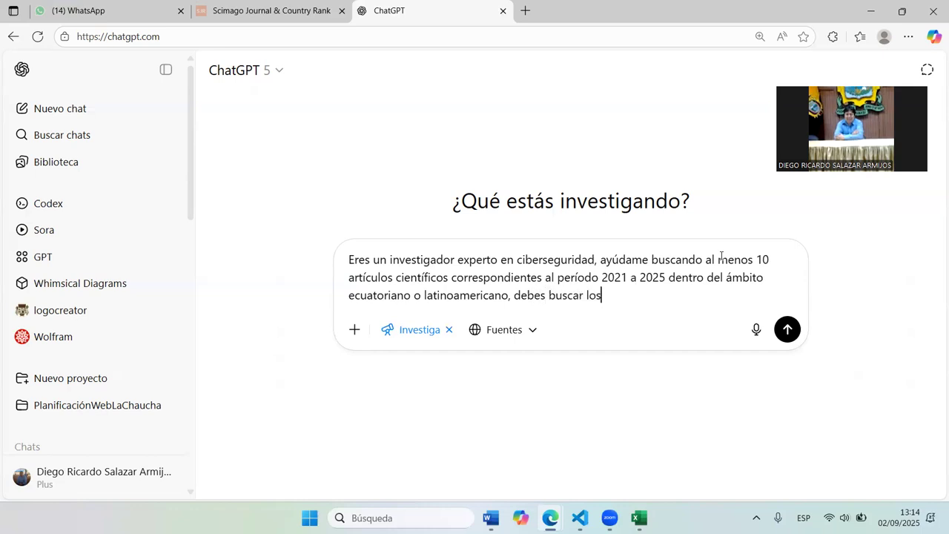
pyautogui.write(' artículos en bases ')
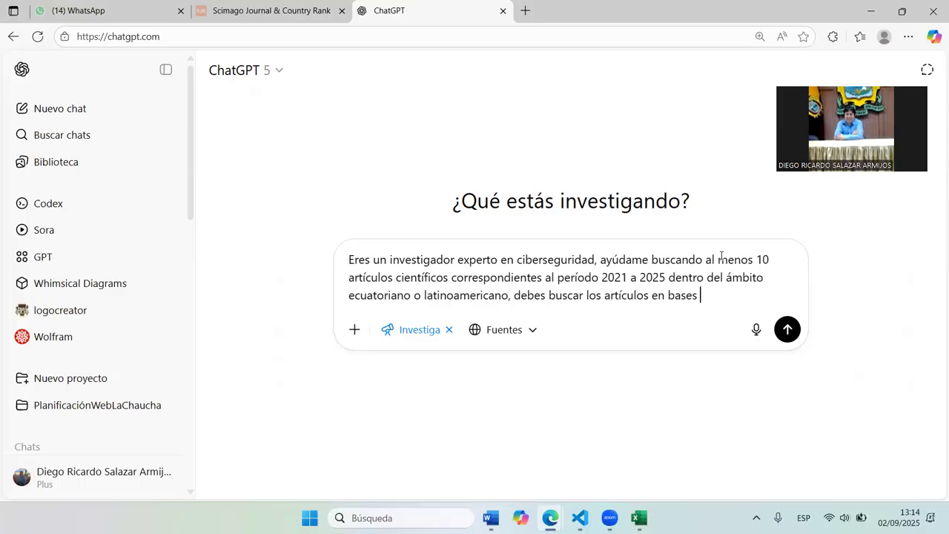
pyautogui.write('de datos cient')
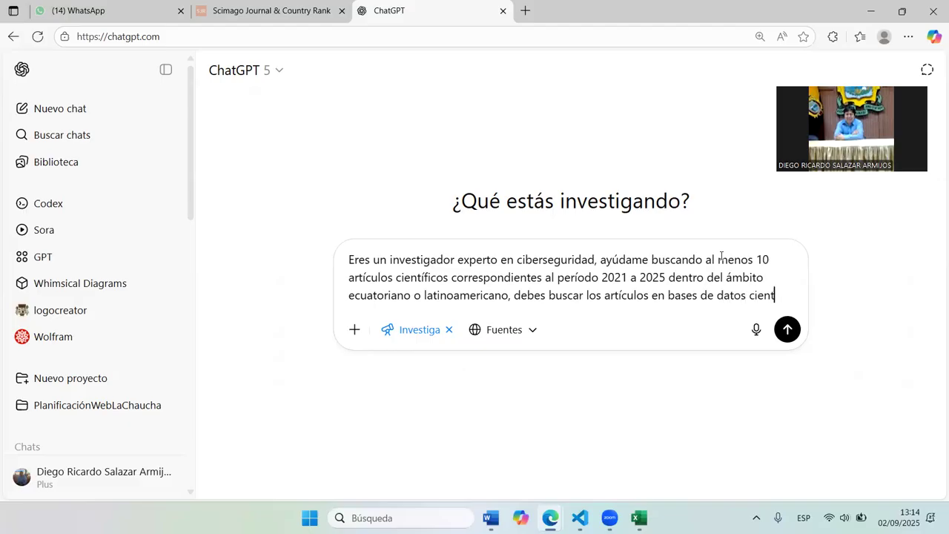
pyautogui.write('ificas ')
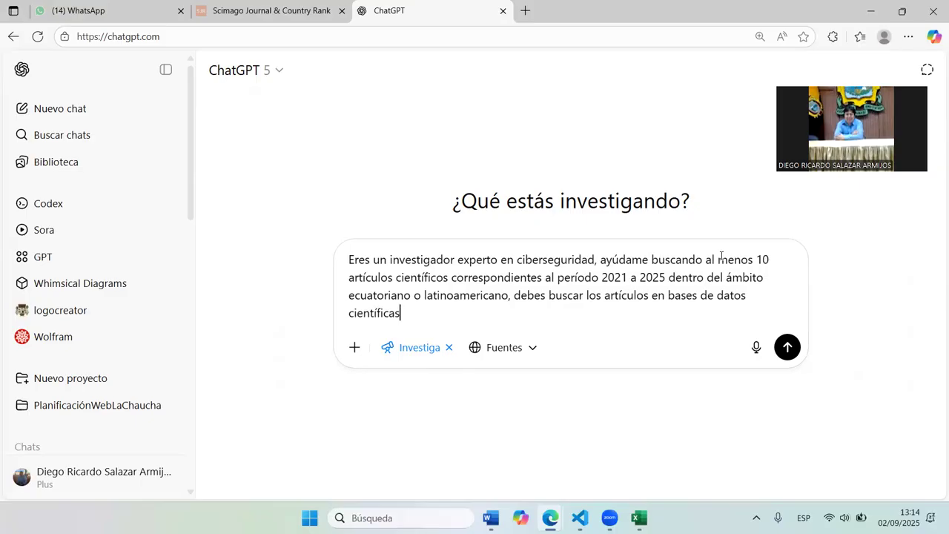
# Name the scientific databases in the prompt as "Scopus, Web of Science, Google Scholar"
pyautogui.write('Sc')
pyautogui.write('opus')
pyautogui.write('o')
pyautogui.write(' W')
pyautogui.press('BackSpace')
pyautogui.press('BackSpace')
pyautogui.press('BackSpace')
pyautogui.write(', Web O')
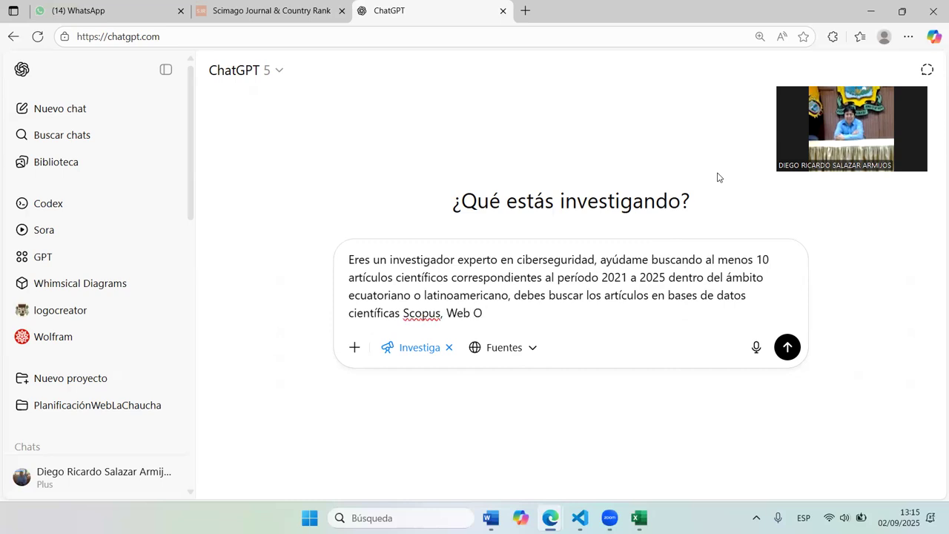
pyautogui.press('BackSpace')
pyautogui.write('of Science, G')
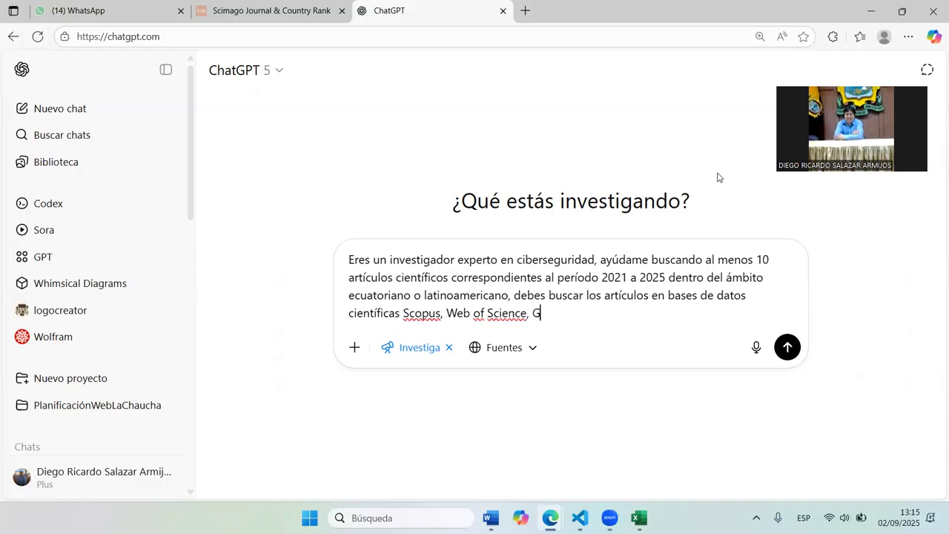
pyautogui.write('oogle Schora')
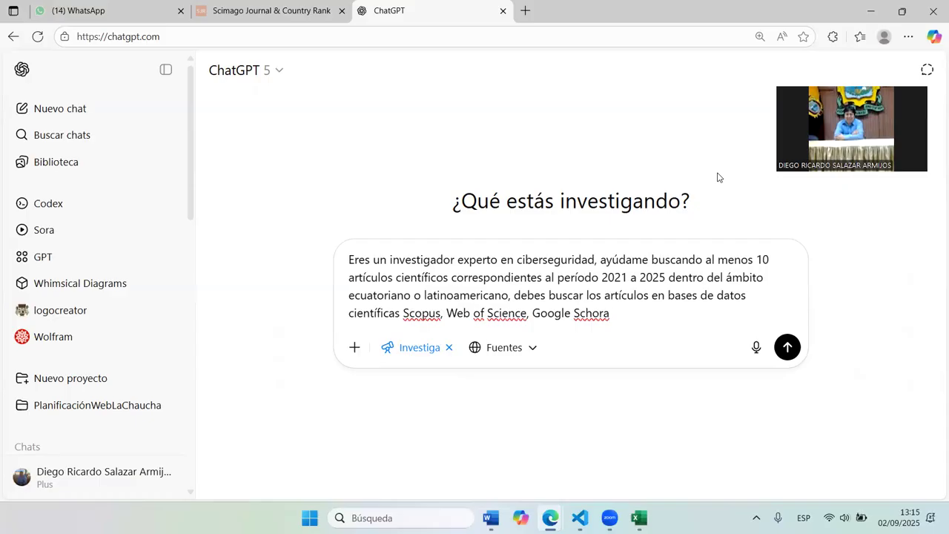
pyautogui.press('BackSpace')
pyautogui.press('BackSpace')
pyautogui.write('lar')
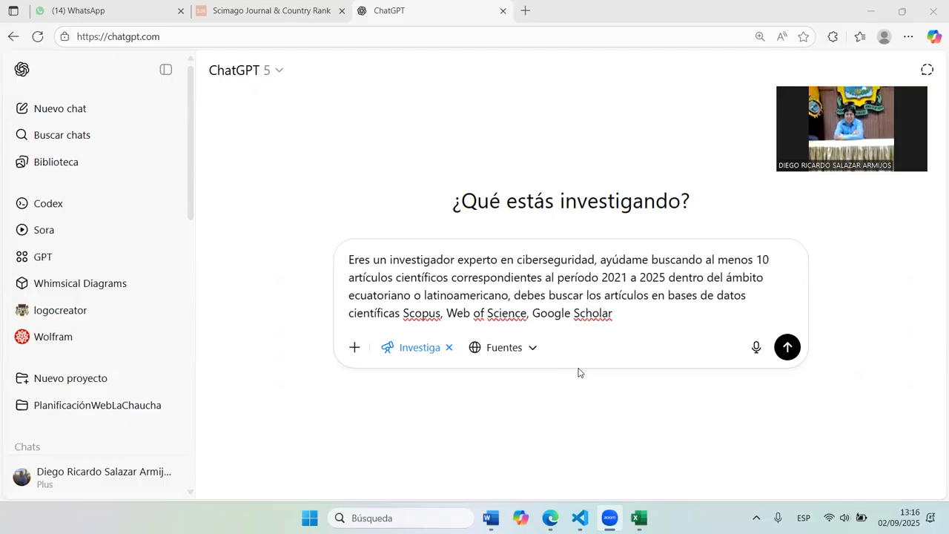
# Continue the prompt with ", sin embargo, requiero que los artículos sean Scopus desde los cuartiles Q1-Q4"
pyautogui.click(621, 316)
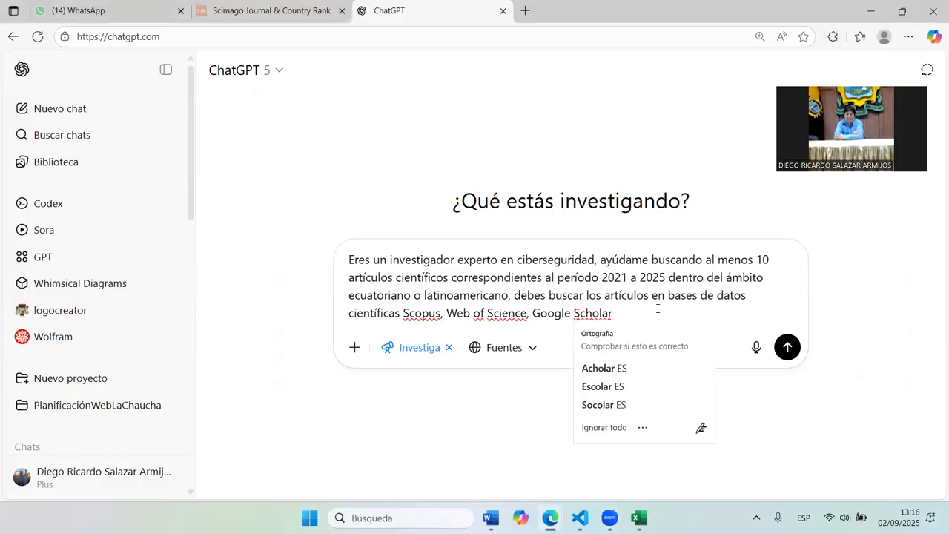
pyautogui.write(',')
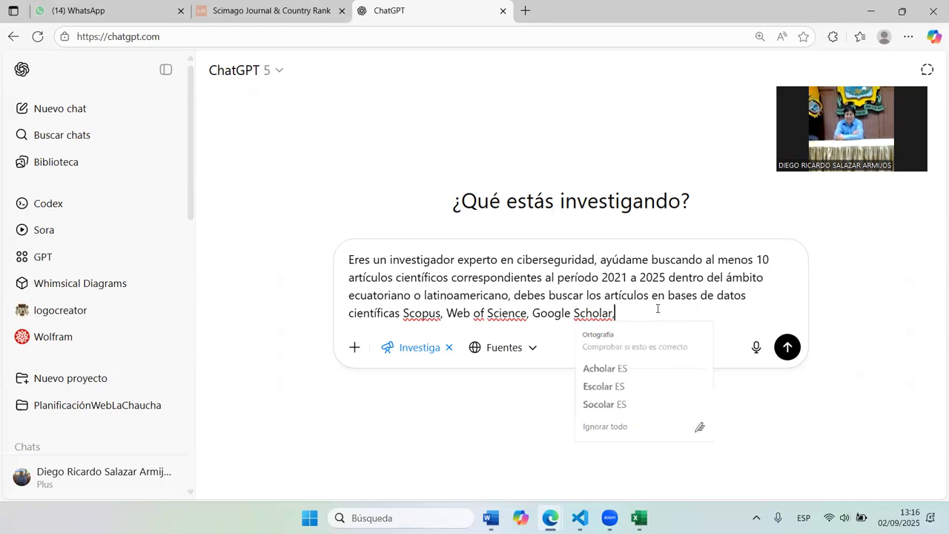
pyautogui.write(' sin ')
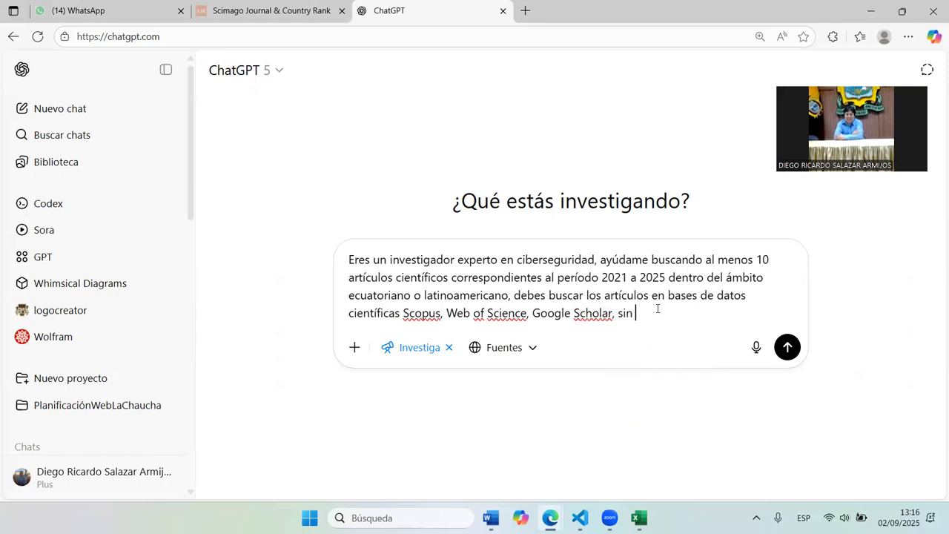
pyautogui.write('embargo')
pyautogui.press('BackSpace')
pyautogui.write(', requiero que los')
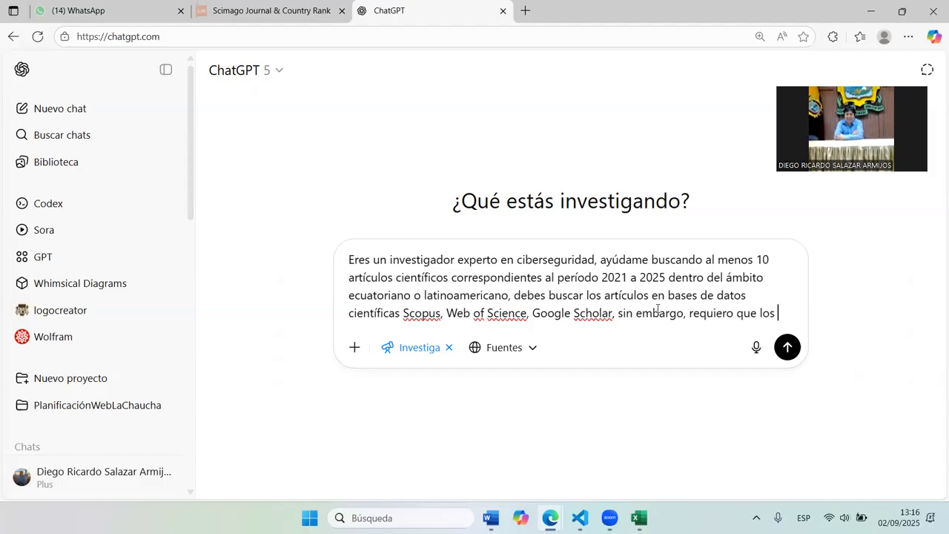
pyautogui.write(' artículos')
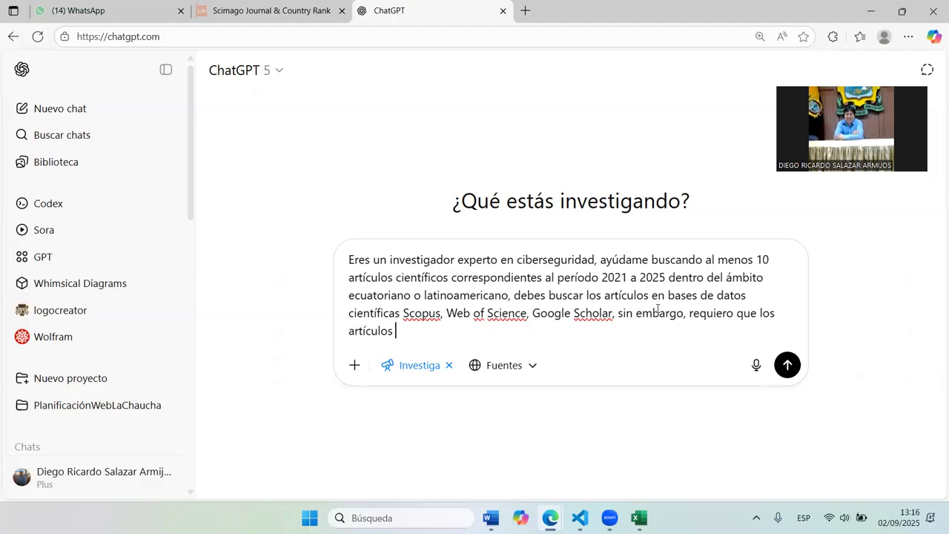
pyautogui.write(' sean Scopus')
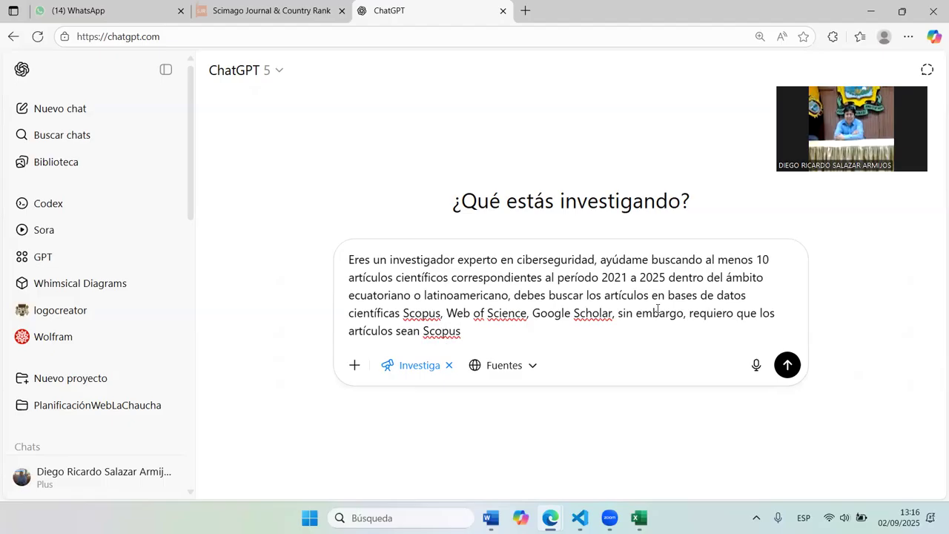
pyautogui.write('desde los cuartiles ')
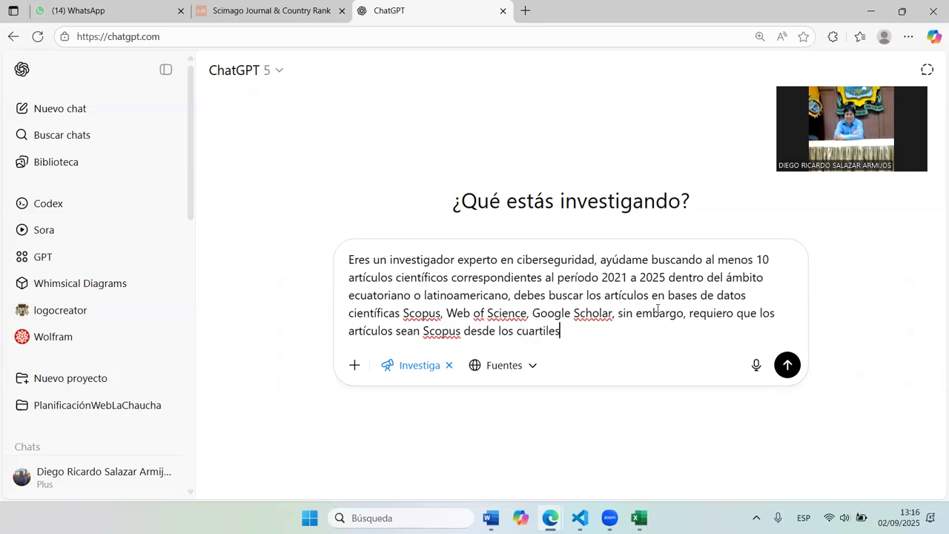
pyautogui.write('Q1-Q4')
# Insert "únicamente" between "sean" and "Scopus" in the quartile requirement
pyautogui.click(420, 331)
pyautogui.write('u')
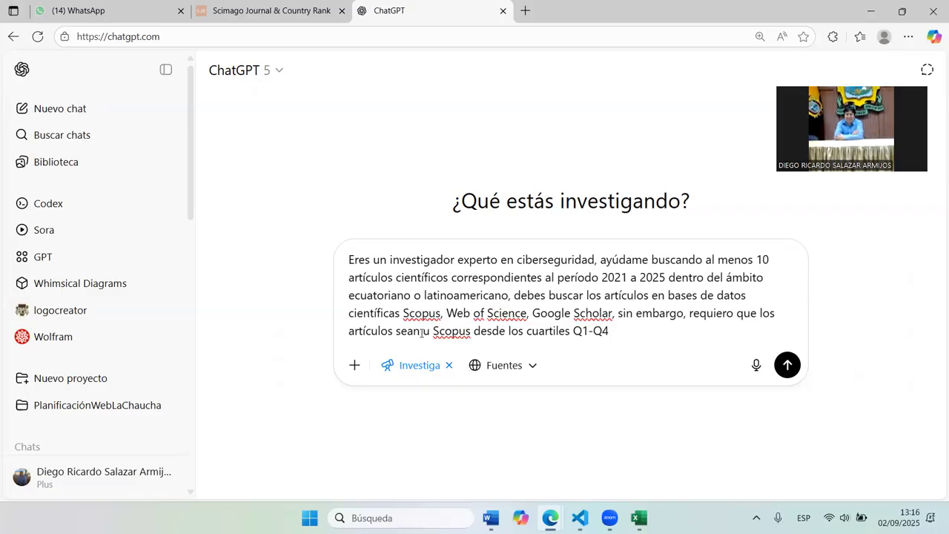
pyautogui.press('BackSpace')
pyautogui.write('únicamente')
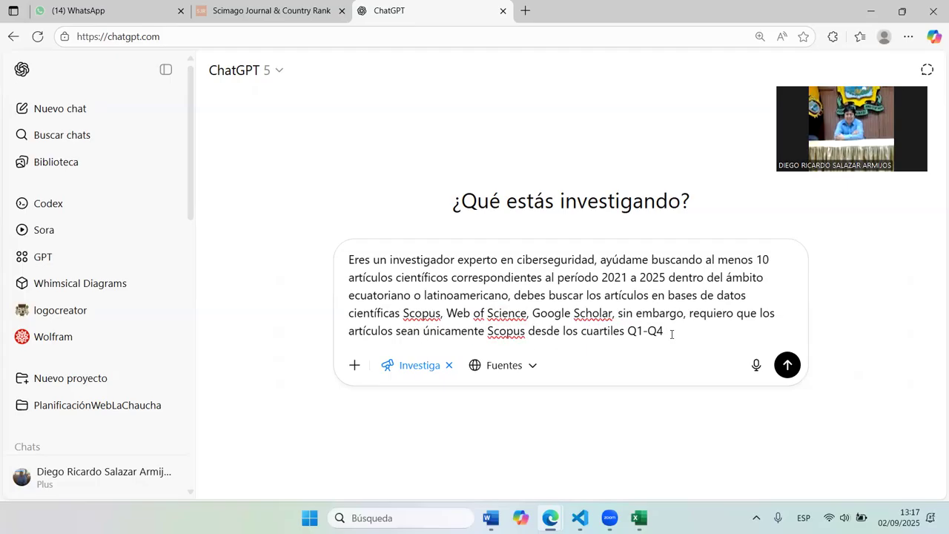
# Extend the indexing requirement after "Q1-Q4" with "o Web of Science en un ranking similar" and begin the following clause with "luego"
pyautogui.write('o Web of Science')
pyautogui.press('BackSpace')
pyautogui.write('e')
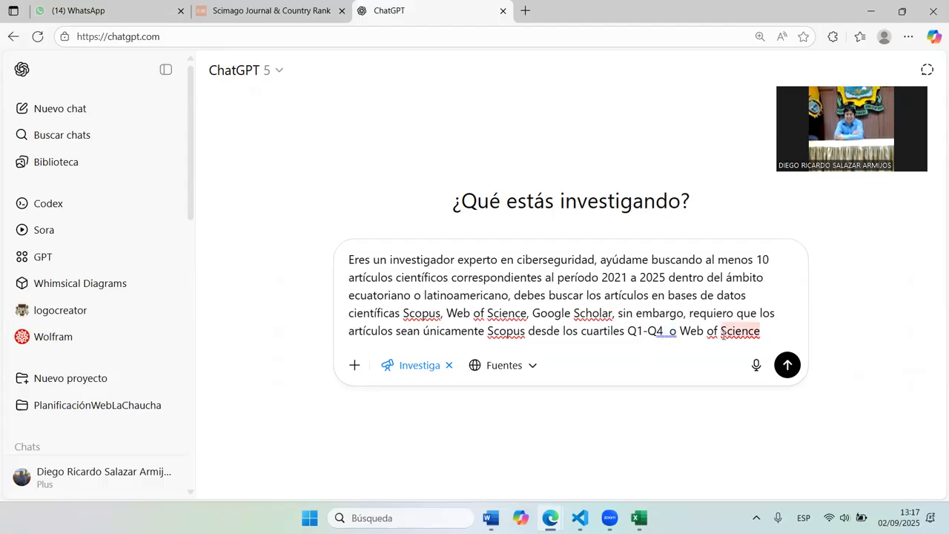
pyautogui.click(767, 332)
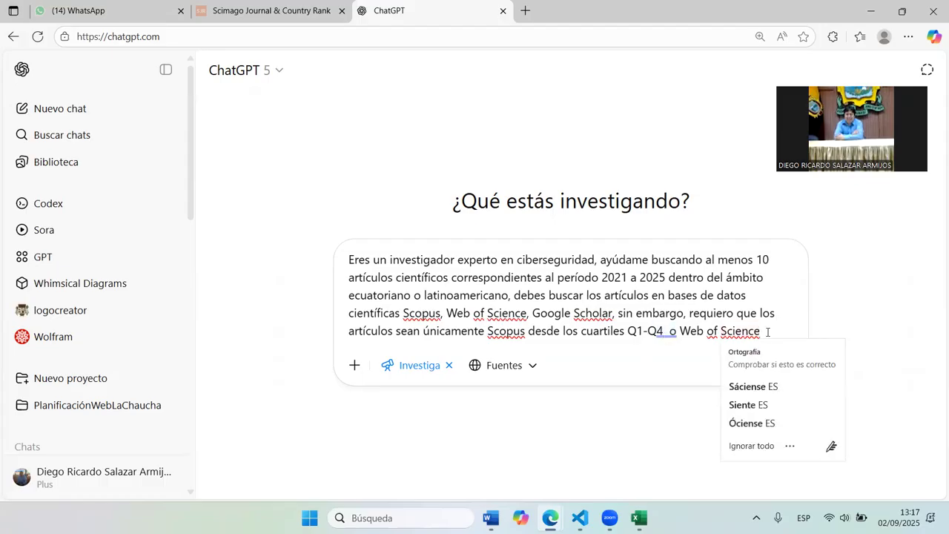
pyautogui.write('en un')
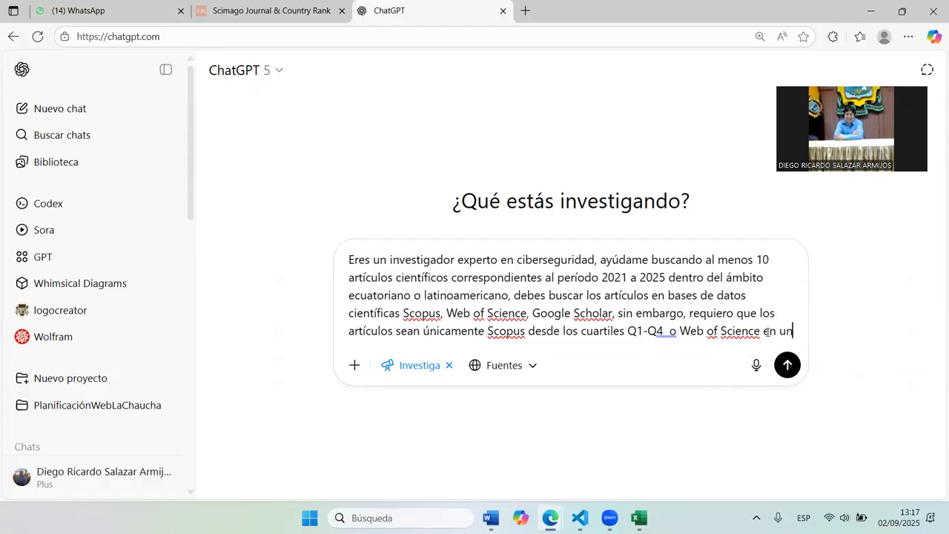
pyautogui.write(' rank')
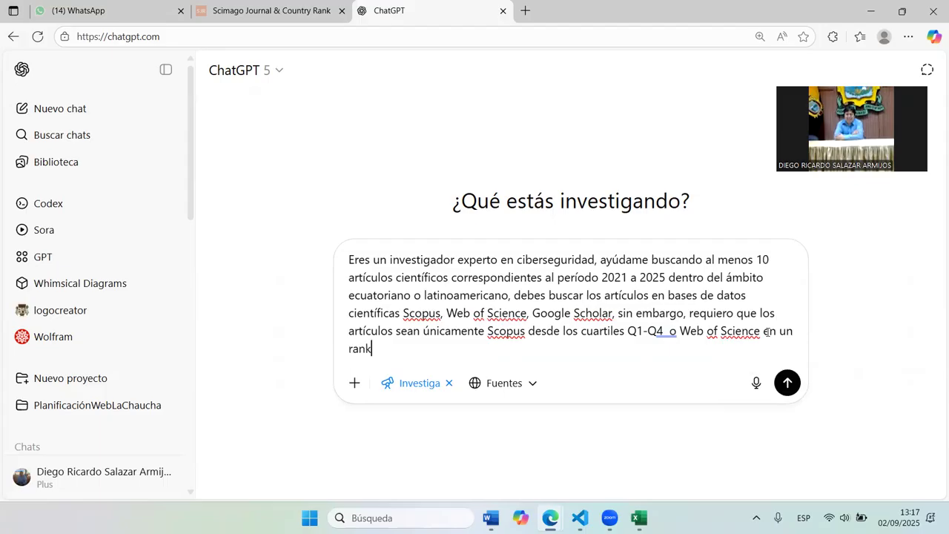
pyautogui.write('ing similar, luego d')
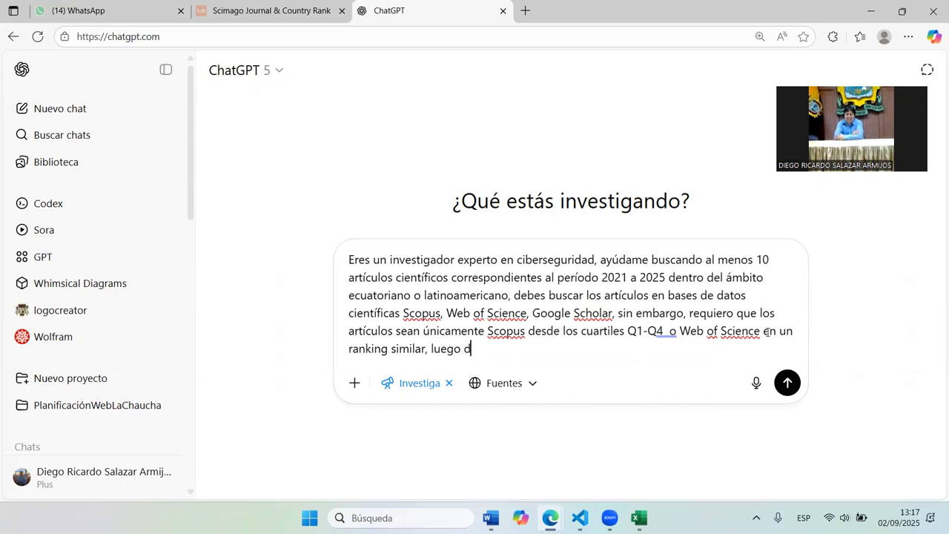
# Complete the output instruction so it reads "luego de la búsqueda de información generar el archivo Excel, conforme el formato adjunto"
pyautogui.write('e la búsqueda de ')
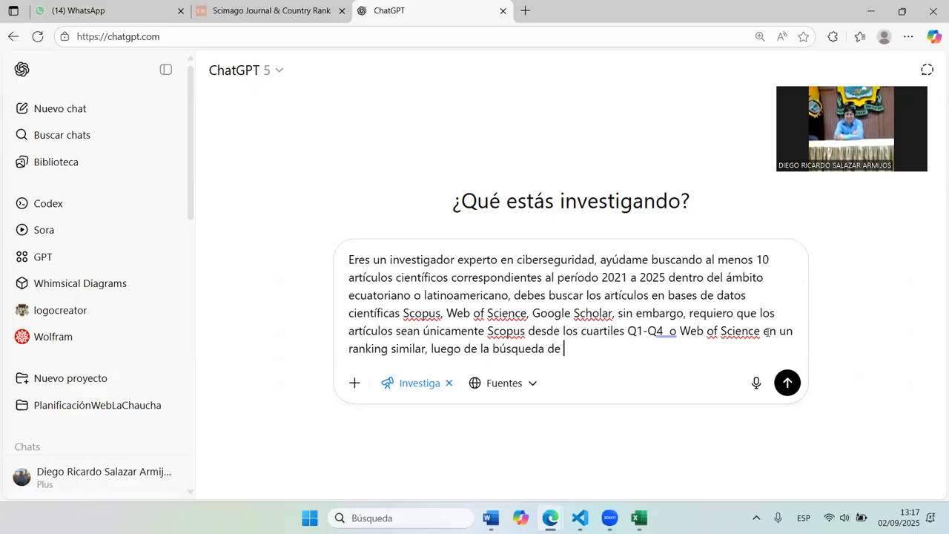
pyautogui.write('información ger')
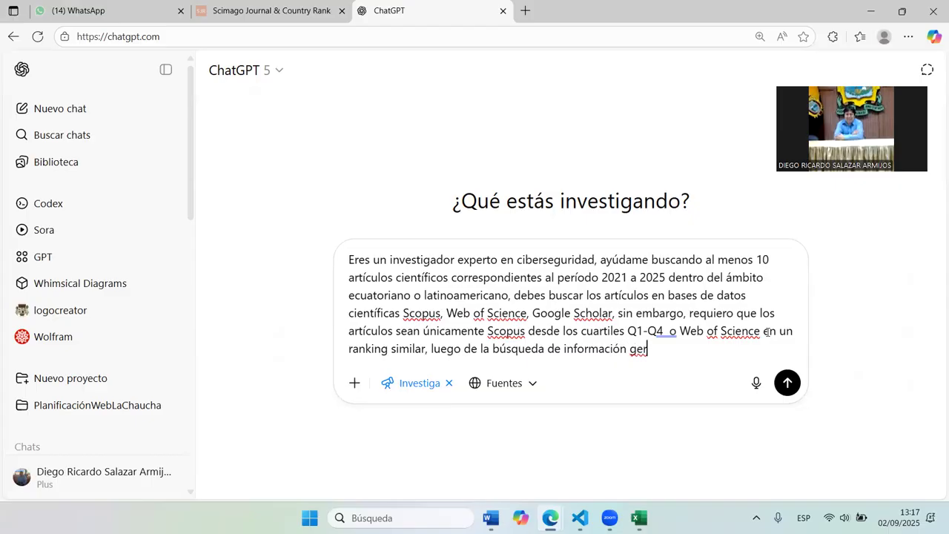
pyautogui.press('BackSpace')
pyautogui.write('nerar el archivo ')
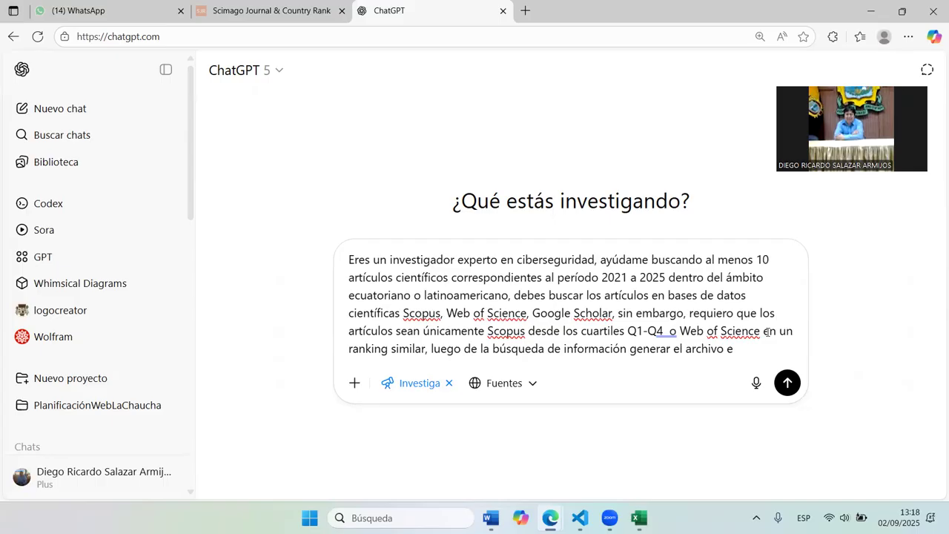
pyautogui.write('Excel, co')
pyautogui.write('n ')
pyautogui.write('forme e')
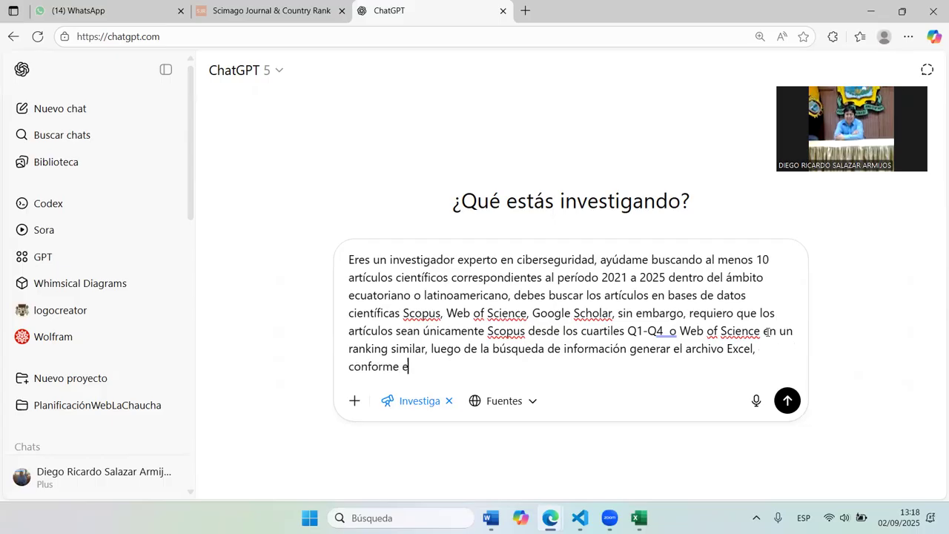
pyautogui.write('l formato adjunto')
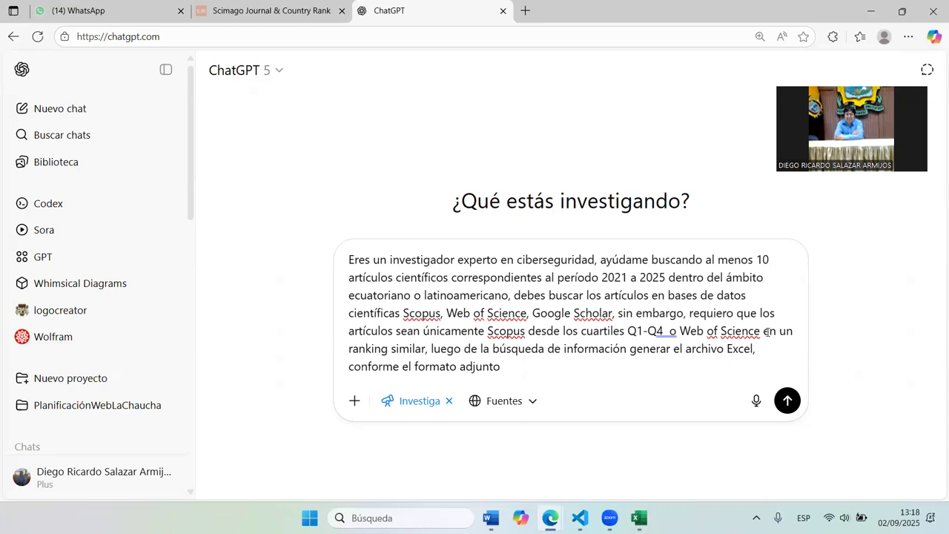
# Attach the file Matriz_Recoleccion_Informacion_vacía.xlsx from the Descargas folder to the prompt
pyautogui.click(356, 402)
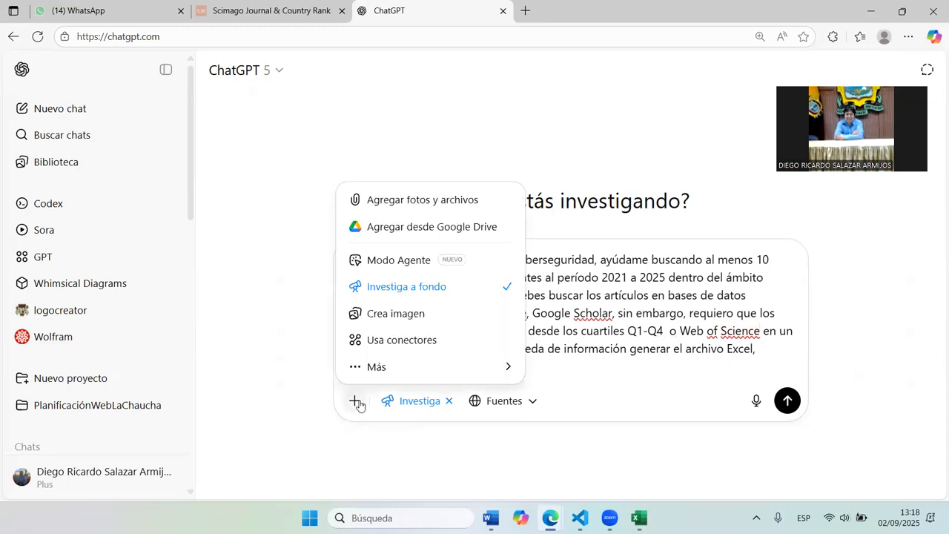
pyautogui.click(378, 211)
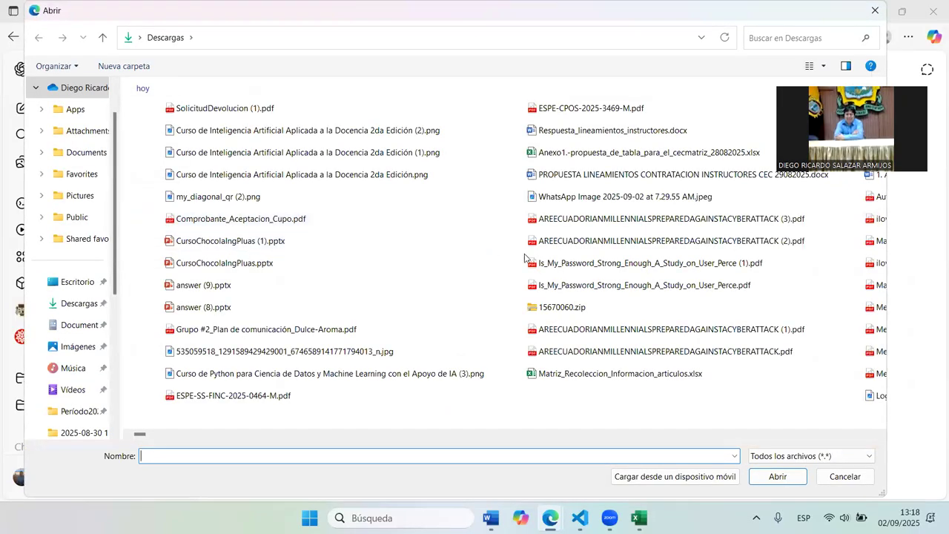
pyautogui.click(880, 435)
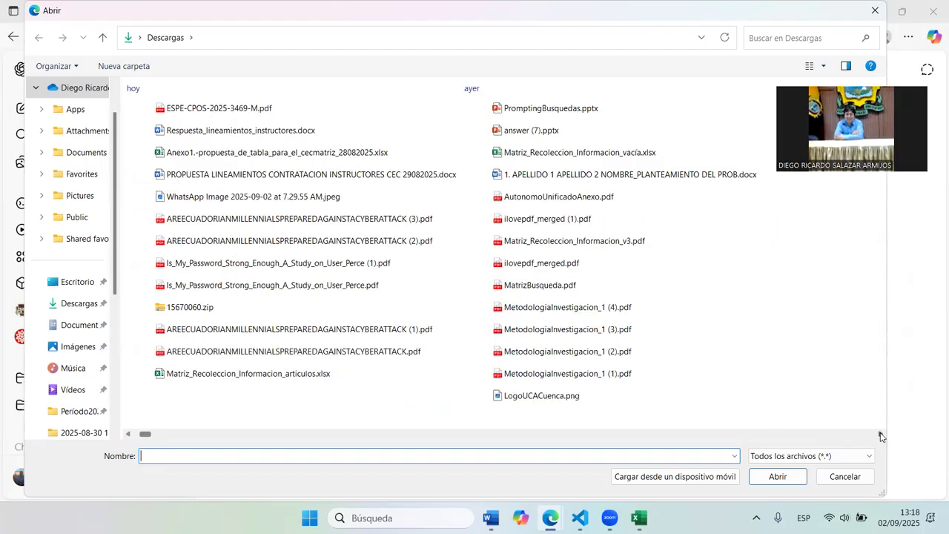
pyautogui.click(469, 152)
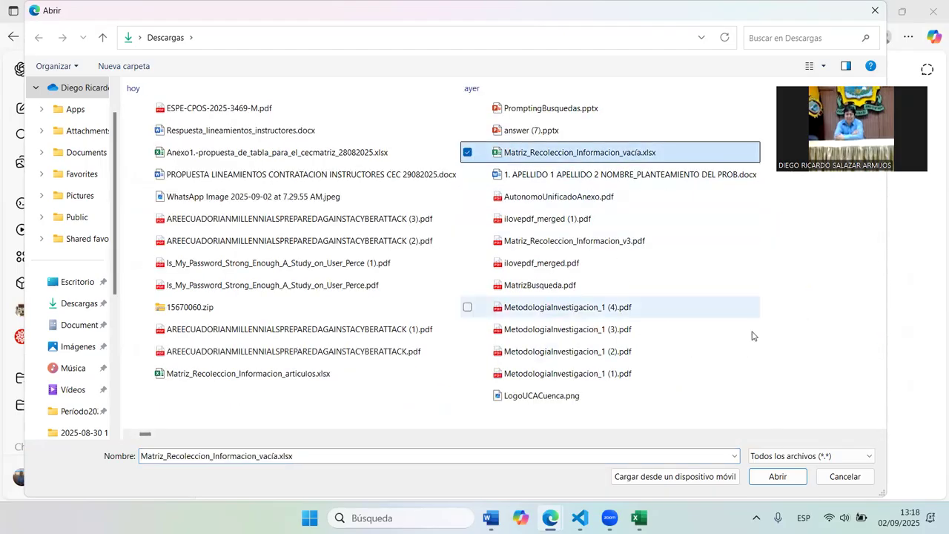
pyautogui.click(778, 475)
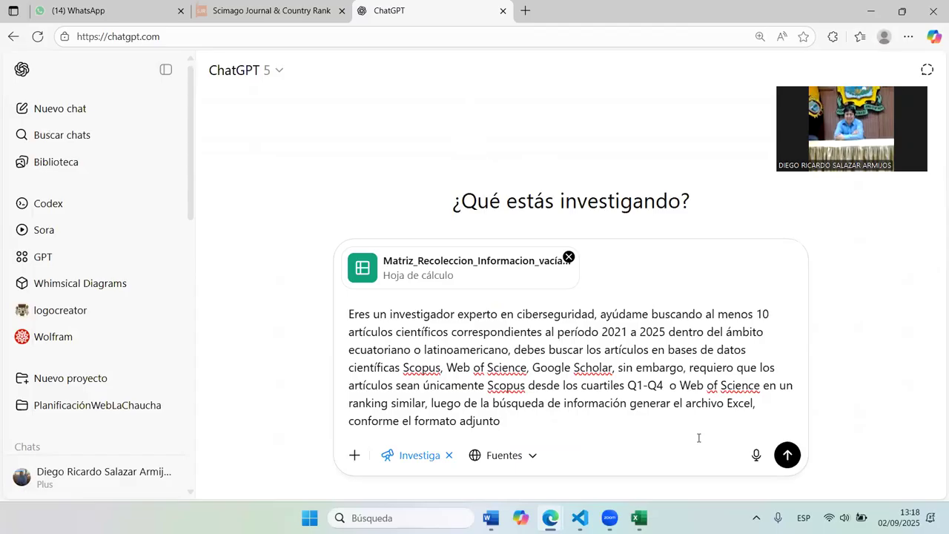
# Add ", en el caso del ítem" to the end of the prompt
pyautogui.write(', en el cao d')
pyautogui.press('BackSpace')
pyautogui.press('BackSpace')
pyautogui.press('BackSpace')
pyautogui.write('so del ítem')
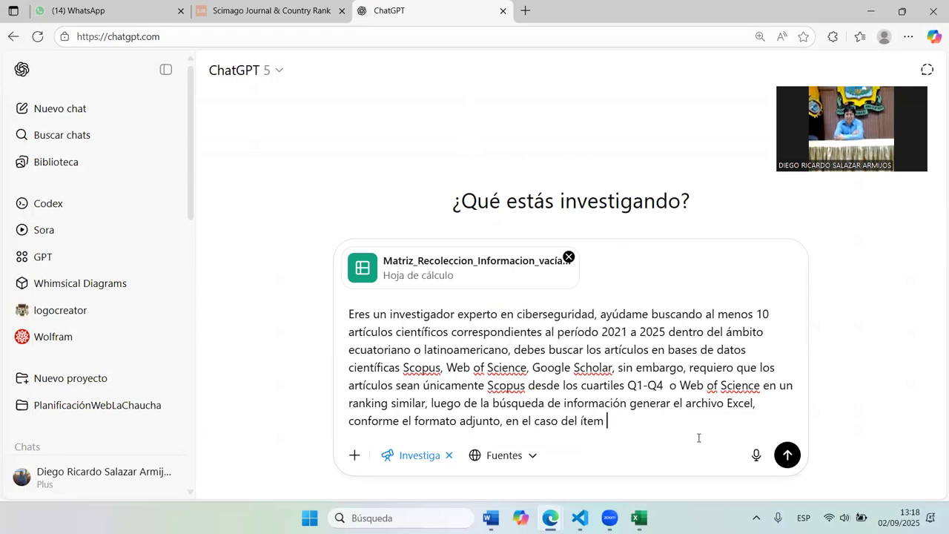
# Check the column headings of the information collection matrix in Excel, and return to the ChatGPT prompt
pyautogui.moveTo(639, 518)
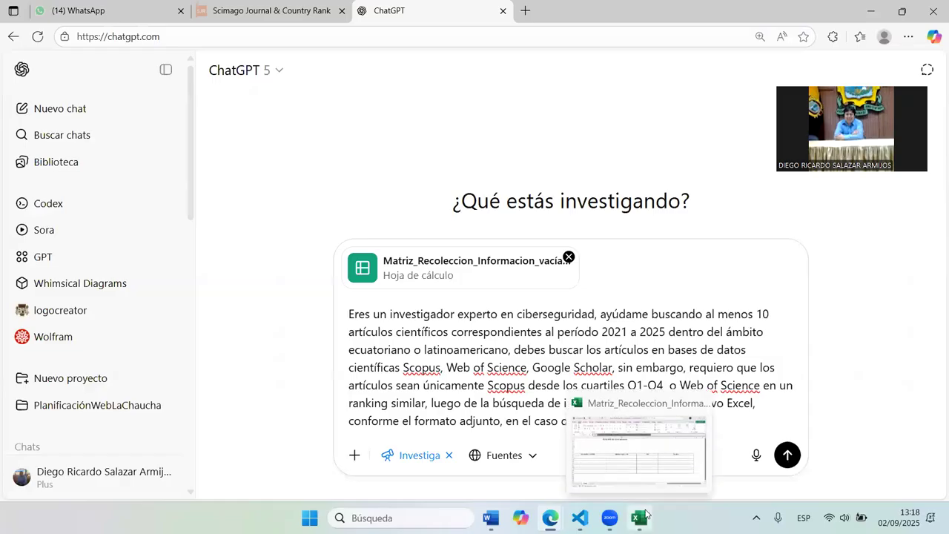
pyautogui.click(656, 478)
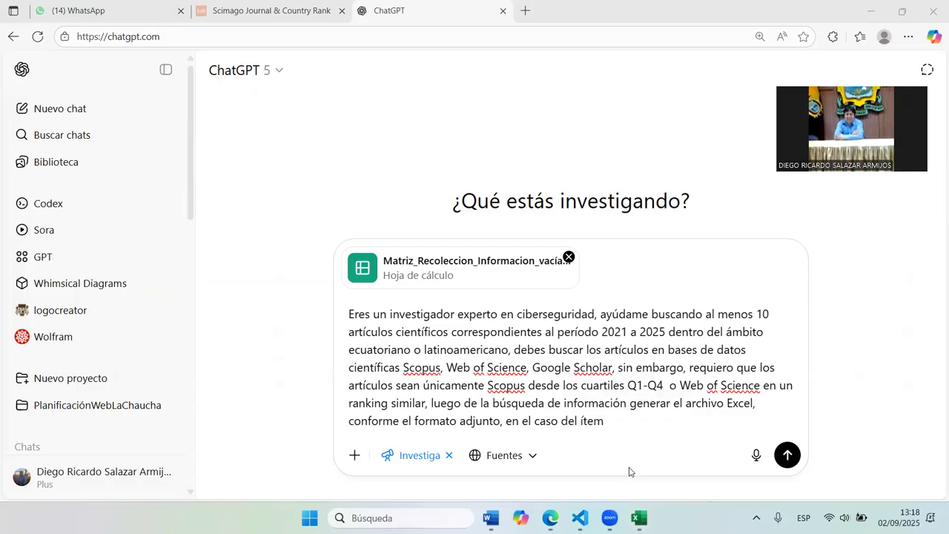
pyautogui.click(869, 14)
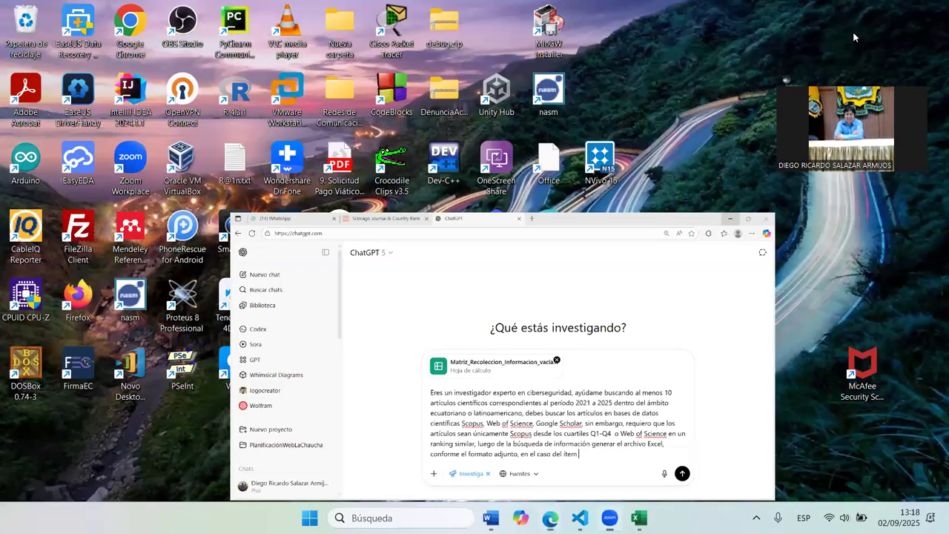
pyautogui.click(641, 513)
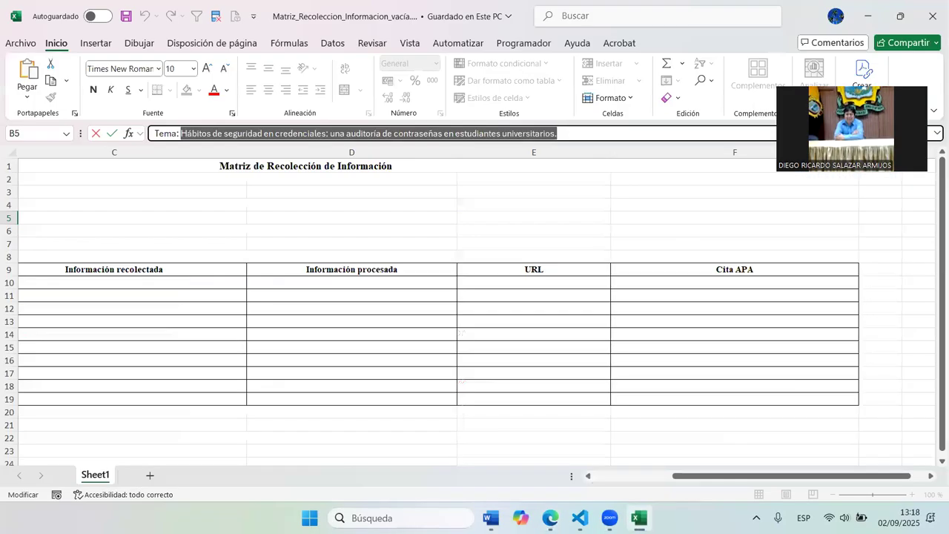
pyautogui.click(867, 15)
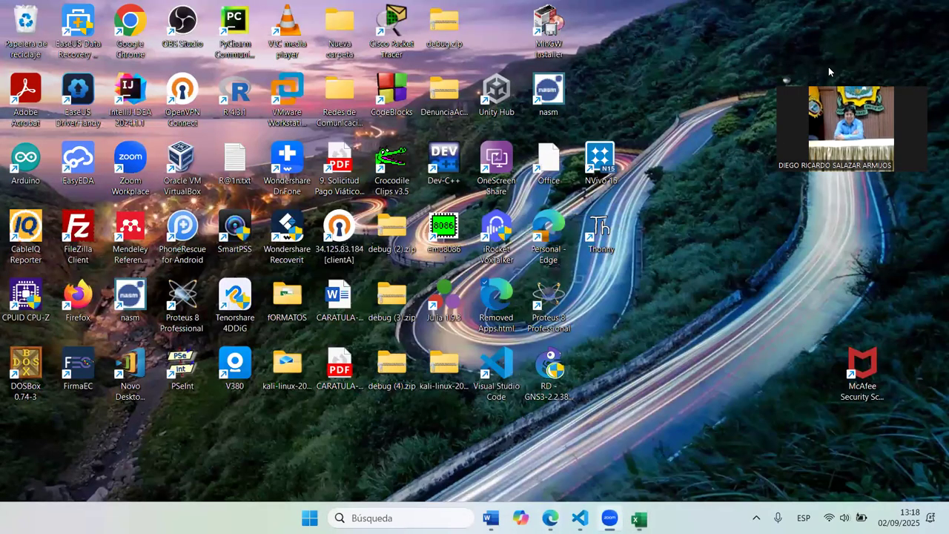
pyautogui.moveTo(550, 517)
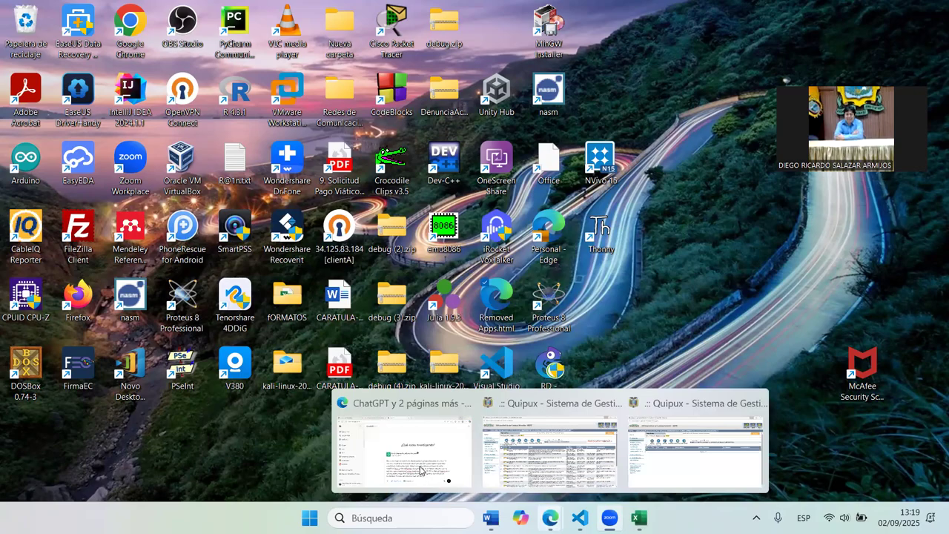
pyautogui.click(419, 471)
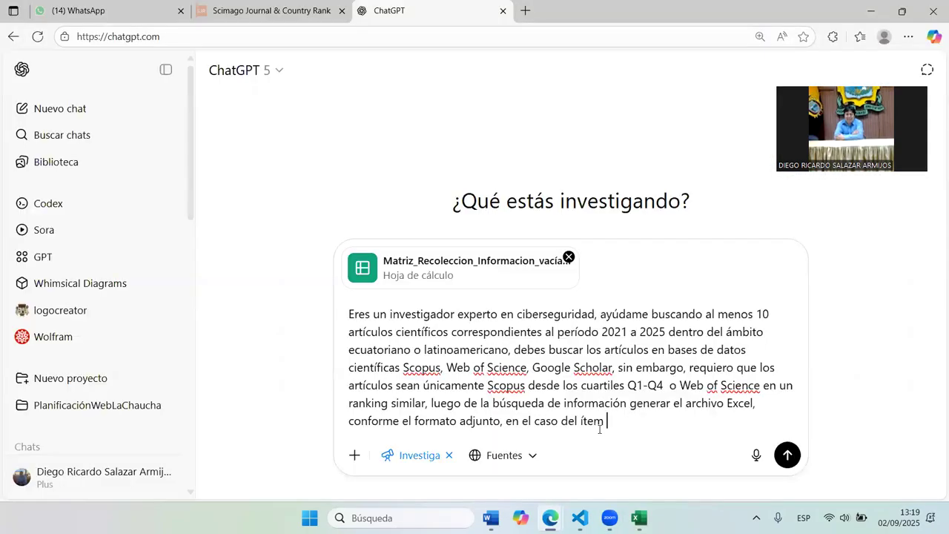
# Continue the prompt after "en el caso del ítem" with "Información recolectada, describe los aspectos relevantes del artículo, como"
pyautogui.write('Información re')
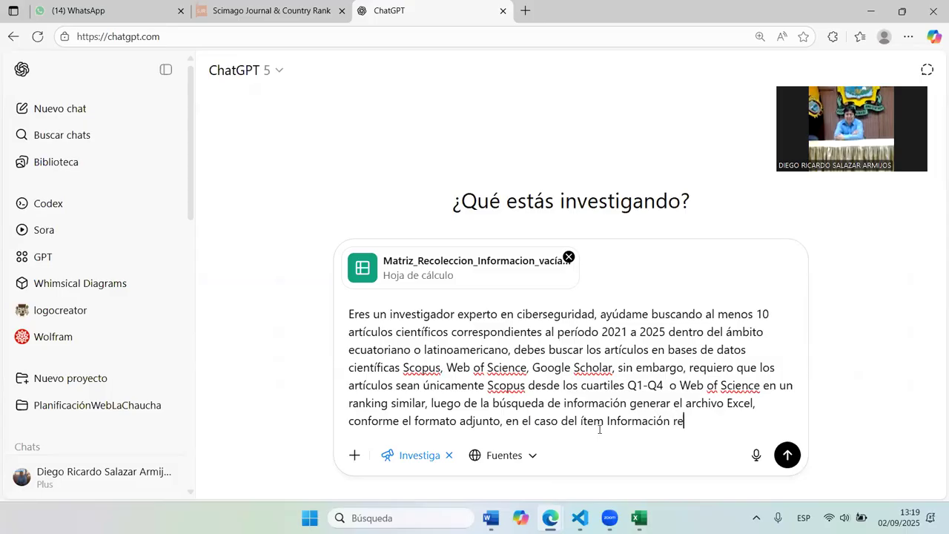
pyautogui.write('colectada, de')
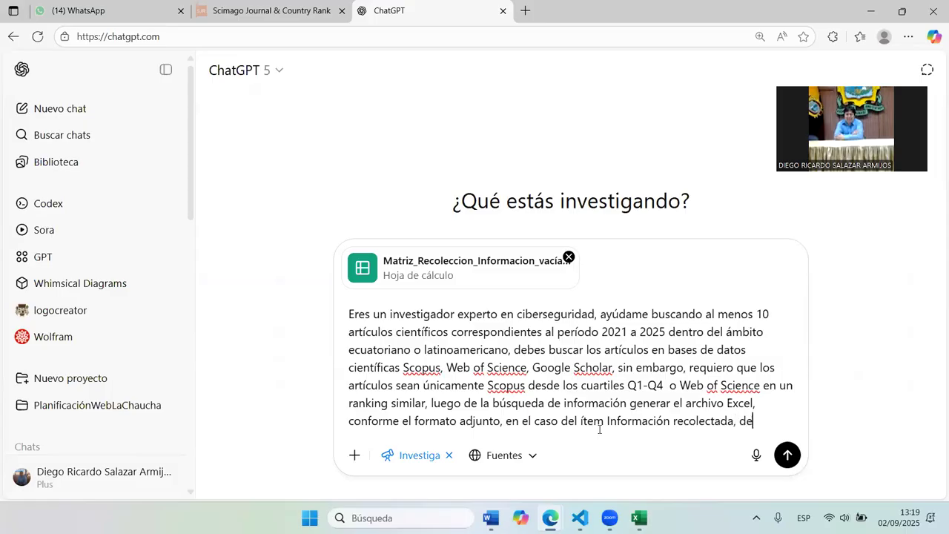
pyautogui.write('scribe los a')
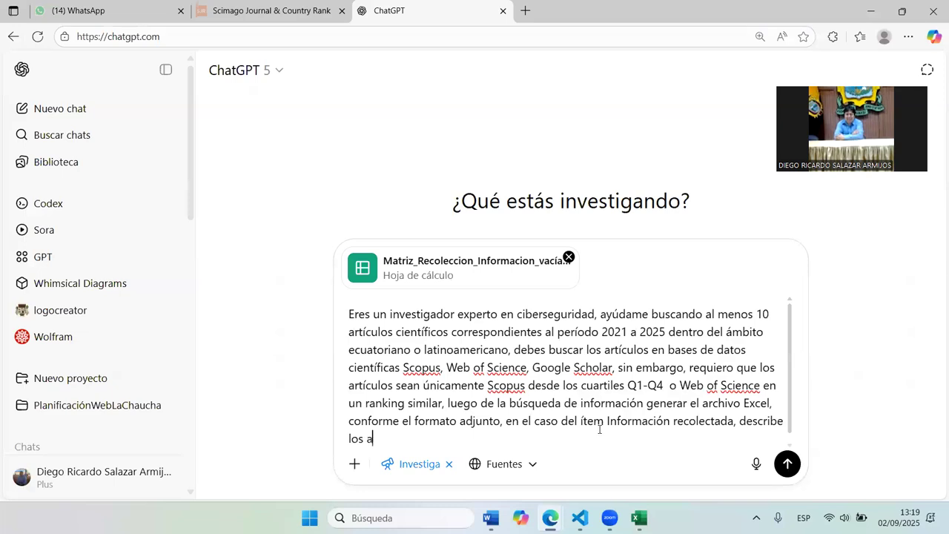
pyautogui.write('spectos relevante')
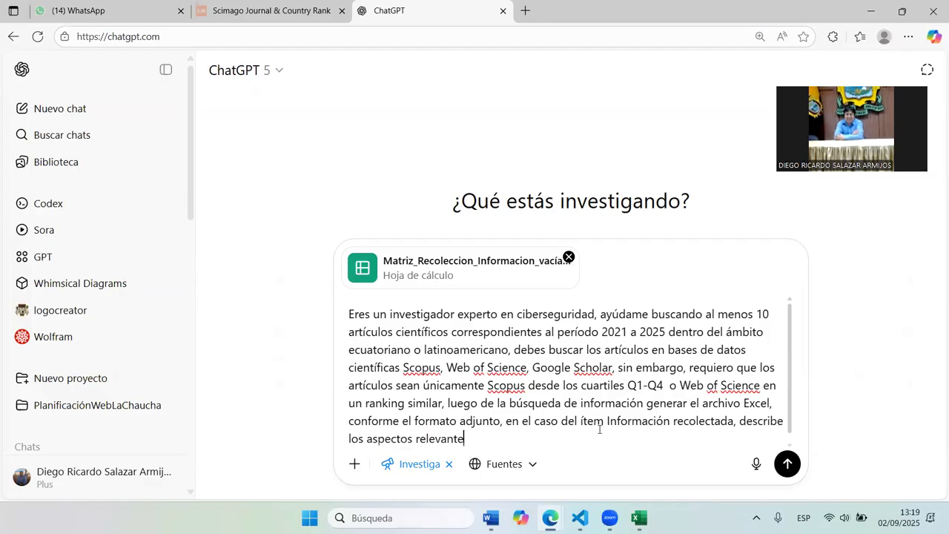
pyautogui.write('s del artículo, como ')
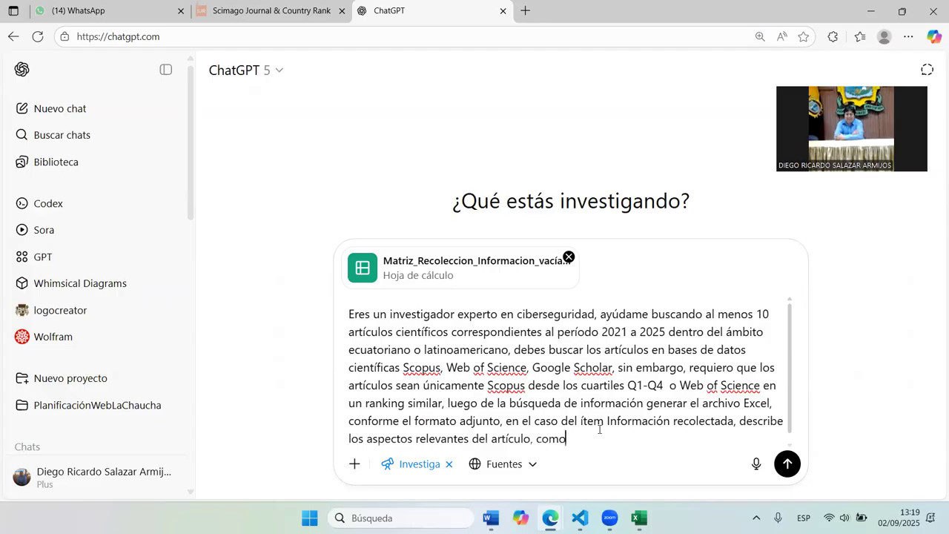
# List the article aspects to describe by adding "son: Objetivo principal, Materiales y Métodos, Resultados Relevantes" to the prompt
pyautogui.write('son: Objetivo princip')
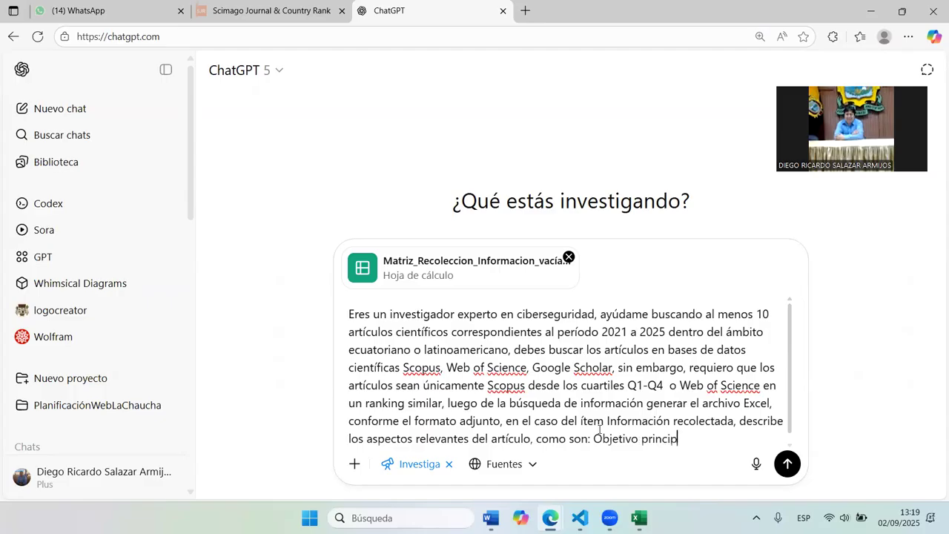
pyautogui.write('al, Materiales')
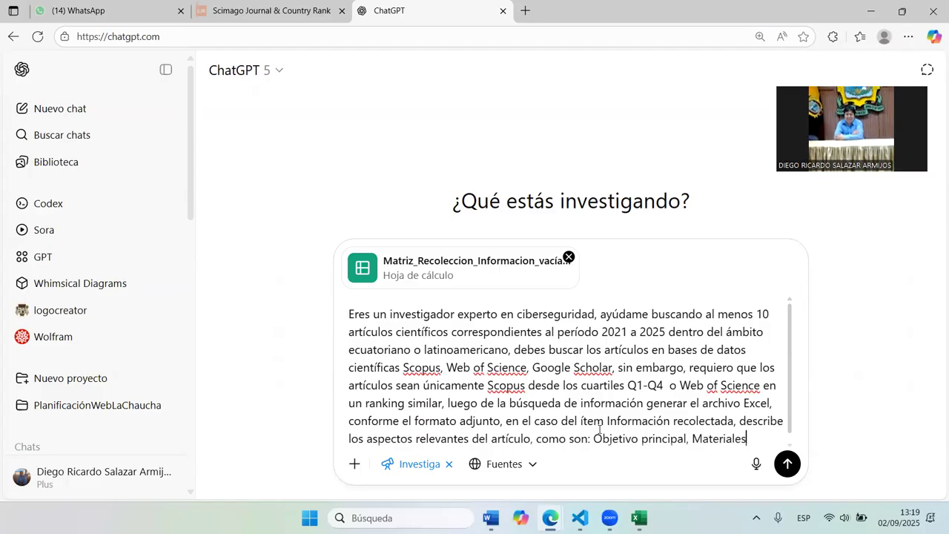
pyautogui.write(' y Métodos, ')
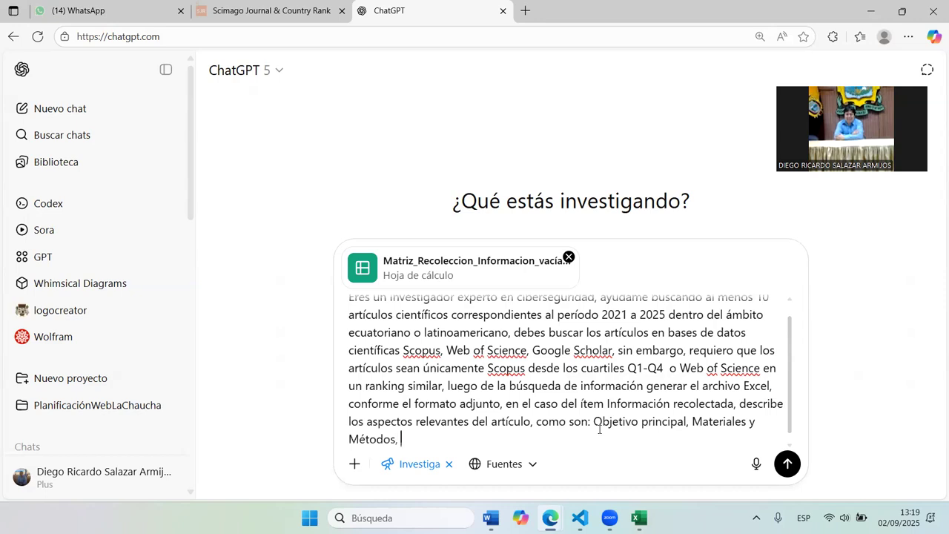
pyautogui.write('RE')
pyautogui.press('BackSpace')
pyautogui.press('capslock')
pyautogui.write('ESU')
pyautogui.press('BackSpace')
pyautogui.press('BackSpace')
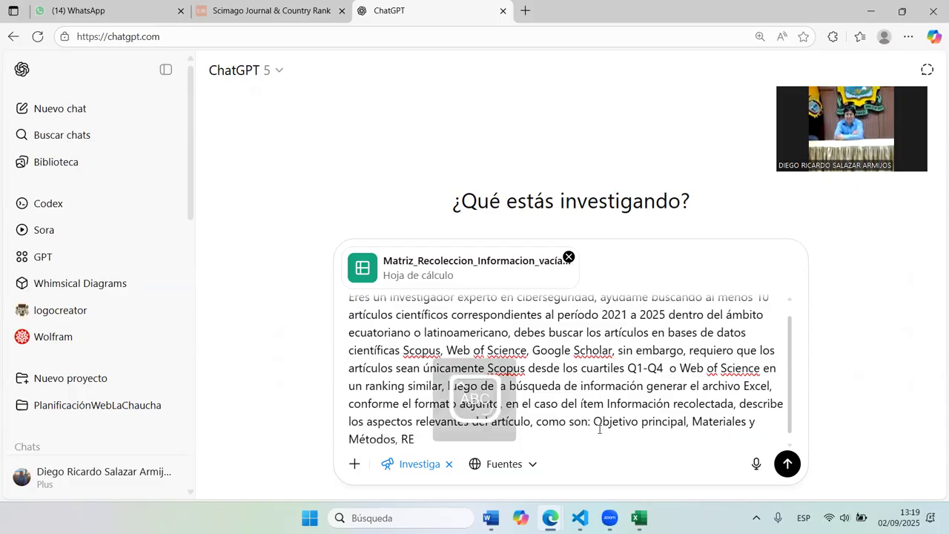
pyautogui.press('capslock')
pyautogui.write('esultados Relevantes')
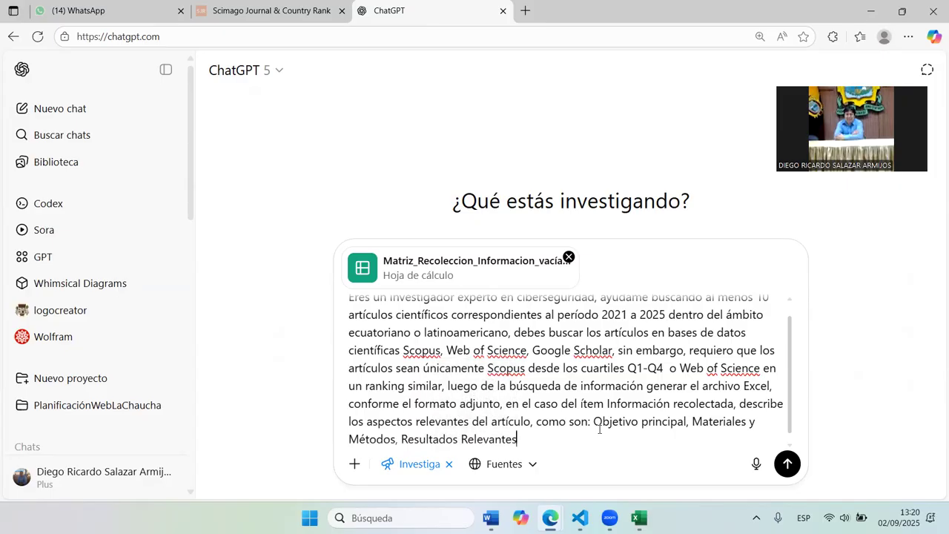
# Begin the instruction for the processed information by adding ", en el ítem Información procesada, describir la" to the prompt
pyautogui.write(', en el ítem Informació')
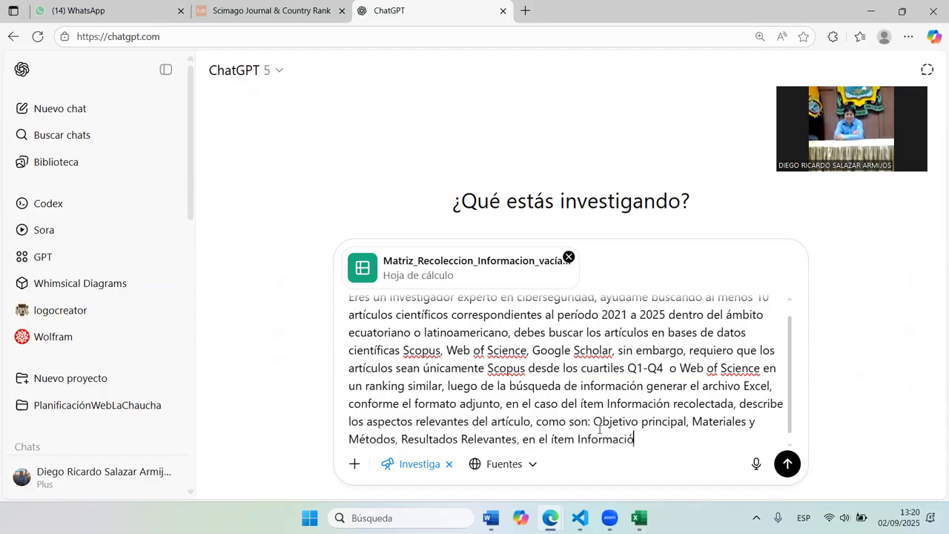
pyautogui.write('n procesada, de')
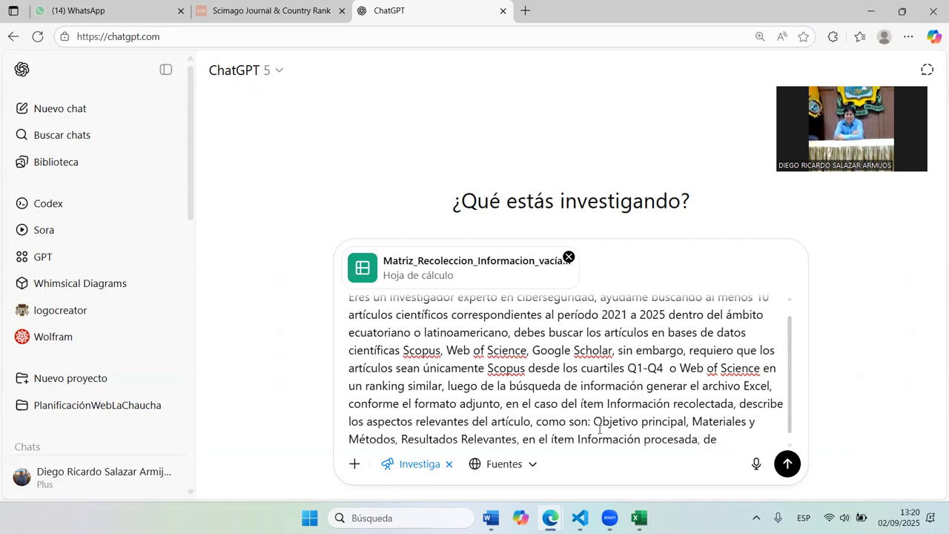
pyautogui.write('scribir la')
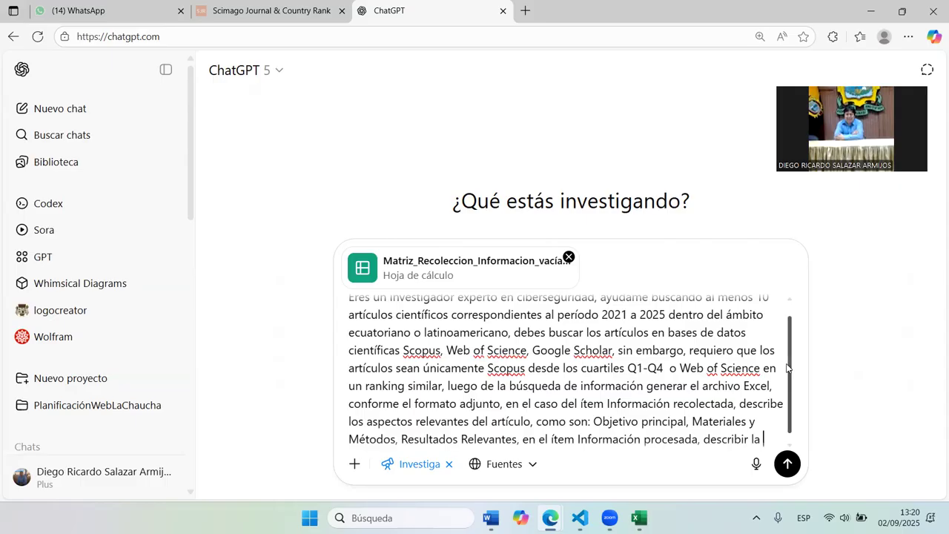
# Insert "sobre temas relacionados con:" after "ecuatoriano o latinoamericano" in the prompt, keeping the comma before "debes buscar"
pyautogui.moveTo(787, 368); pyautogui.dragTo(786, 353)
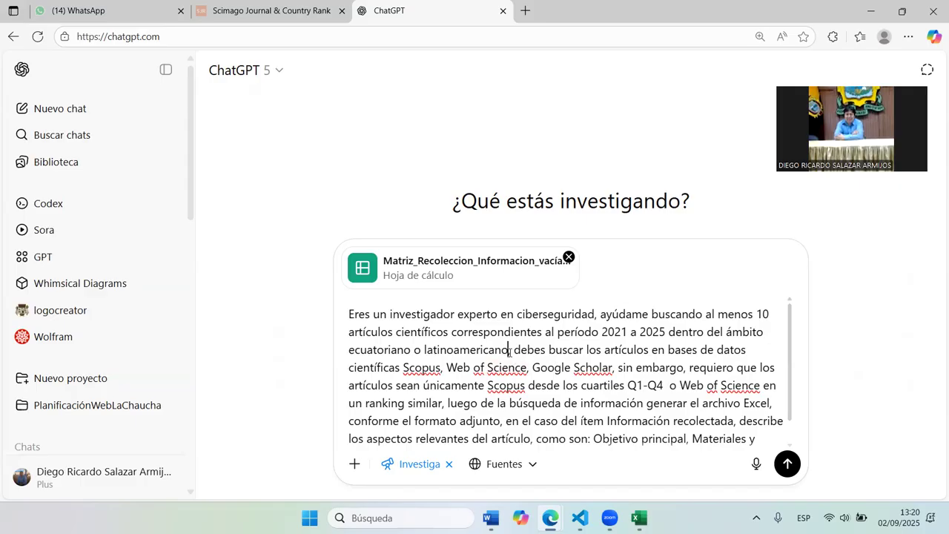
pyautogui.write('sobre')
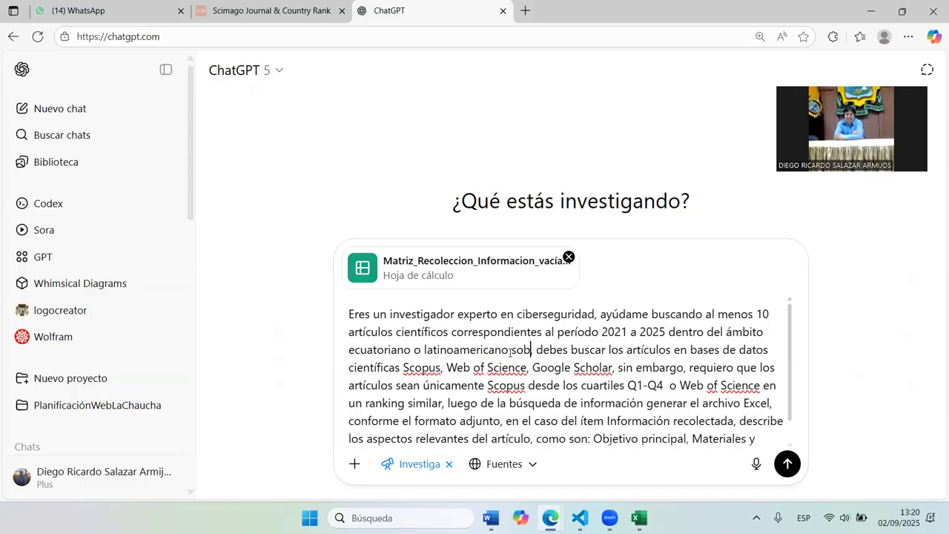
pyautogui.write(' ,')
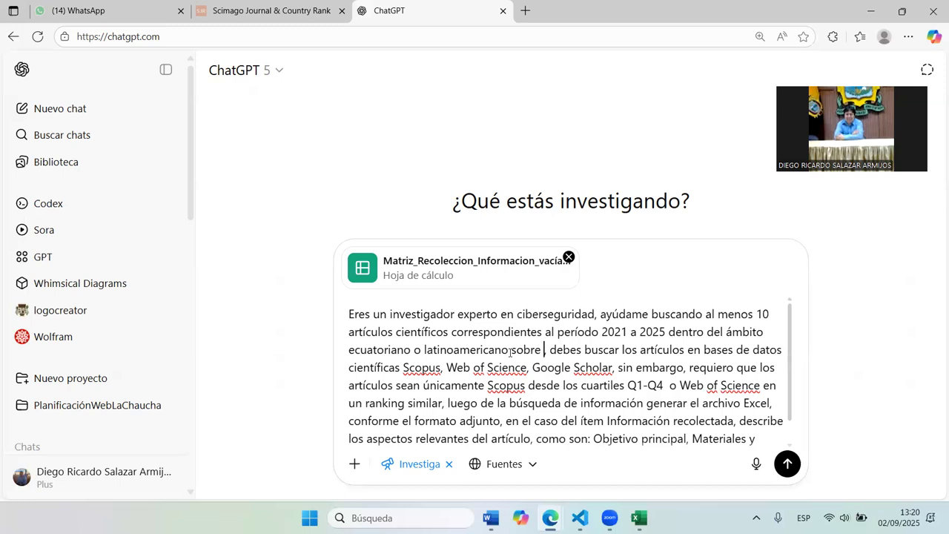
pyautogui.write('temas re')
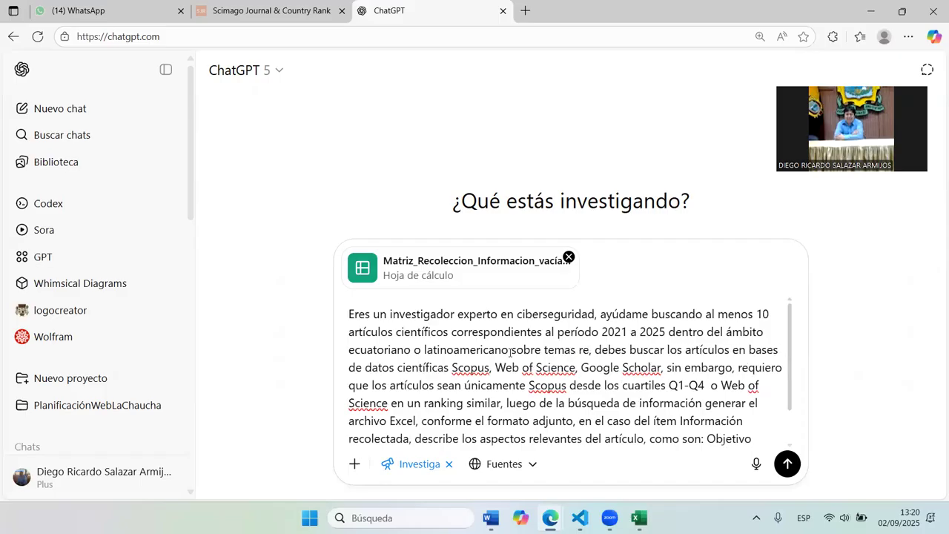
pyautogui.write('lac')
pyautogui.write('ione')
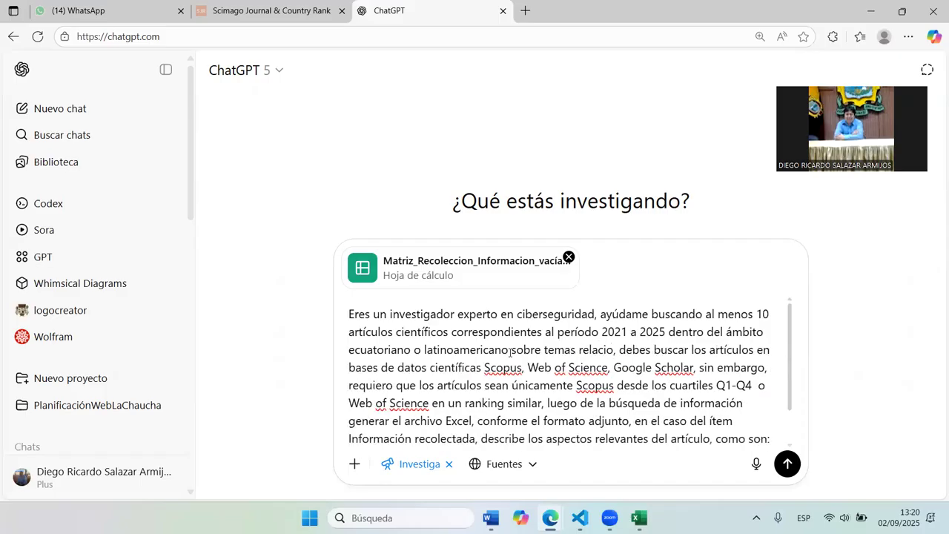
pyautogui.press('BackSpace')
pyautogui.press('BackSpace')
pyautogui.write('nados con')
pyautogui.press('BackSpace')
pyautogui.press('Delete')
pyautogui.write(': ,')
pyautogui.press('Left')
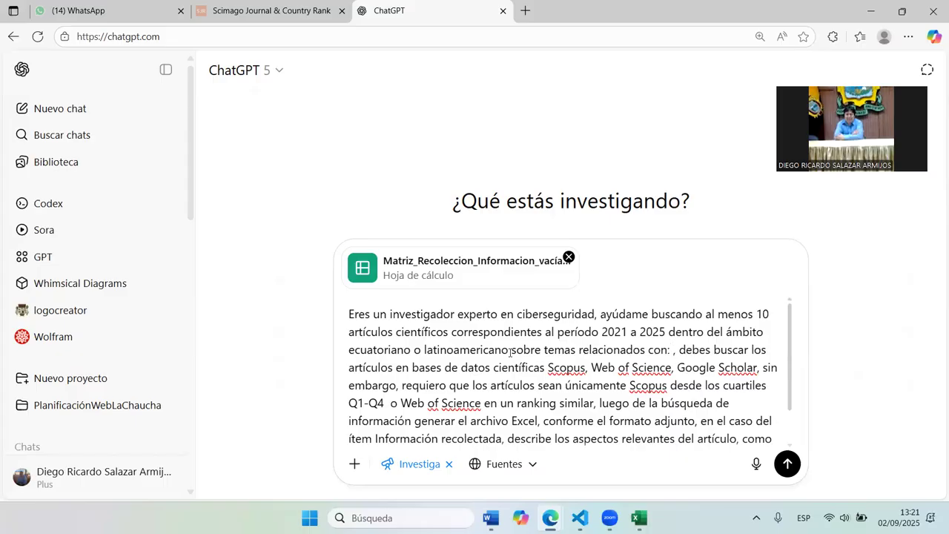
# Insert the quoted topic "Hábitos de seguridad en credenciales: una auditoría de contraseñas en estudiantes universitarios." after "temas relacionados con:"
pyautogui.write('Hábitos de seguridad en credenciales: una auditoría de contraseñas en estudiantes universitarios')
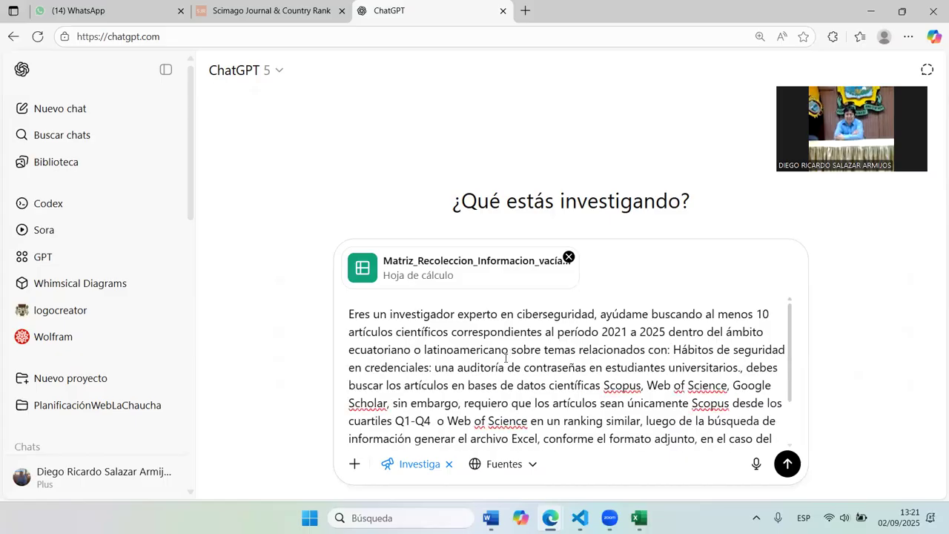
pyautogui.click(673, 350)
pyautogui.write('"')
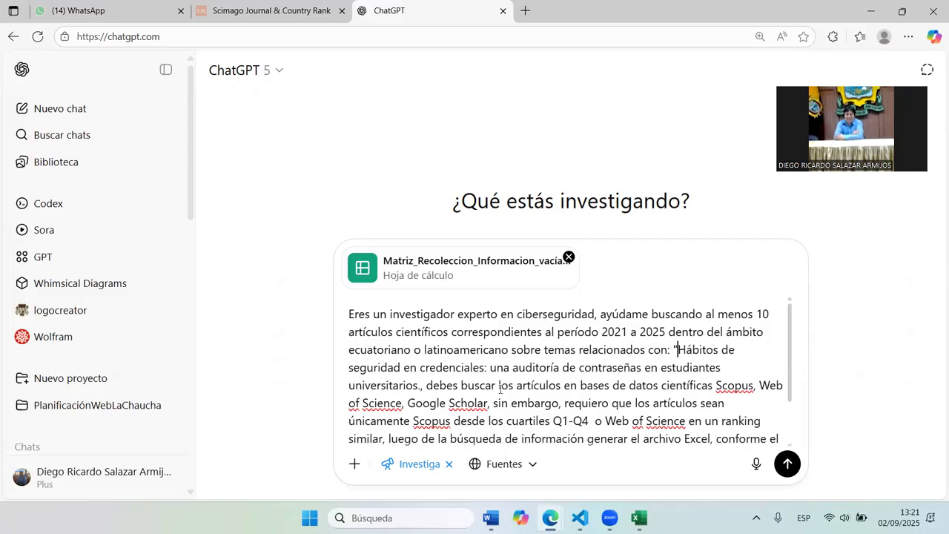
pyautogui.click(420, 385)
pyautogui.write('",')
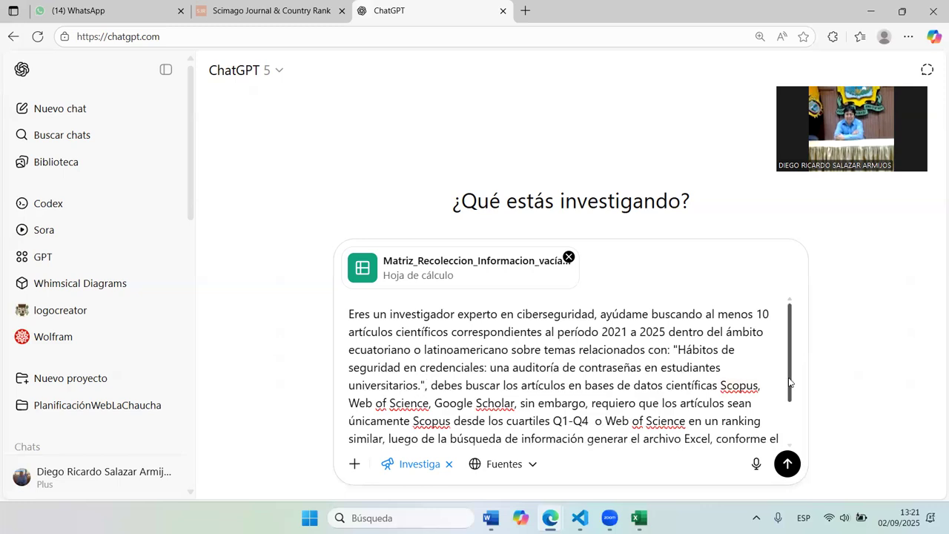
# Add "IEEEXplore," to the list of scientific databases, between Web of Science and Google Scholar
pyautogui.scroll(-1, 789, 381)
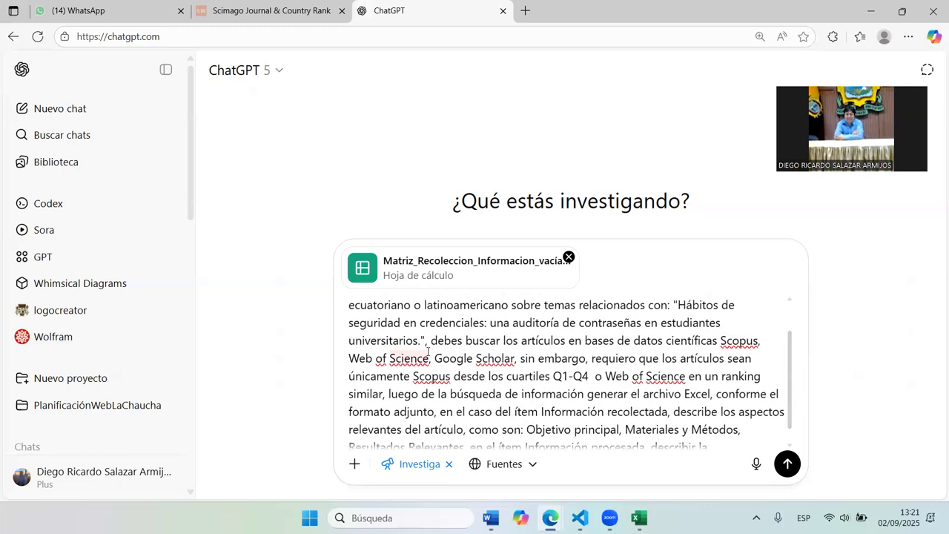
pyautogui.click(434, 358)
pyautogui.press('capslock')
pyautogui.write('IEEE')
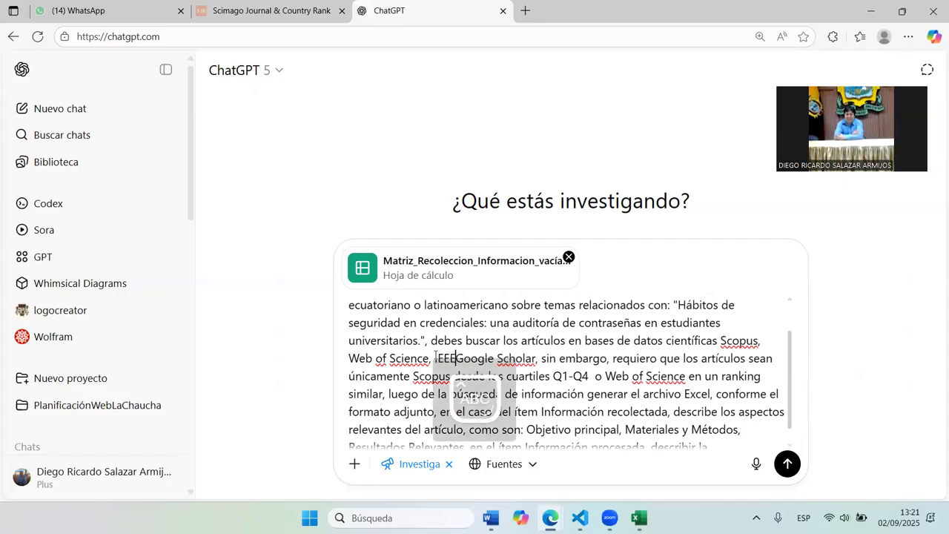
pyautogui.write('X')
pyautogui.press('capslock')
pyautogui.write('plore')
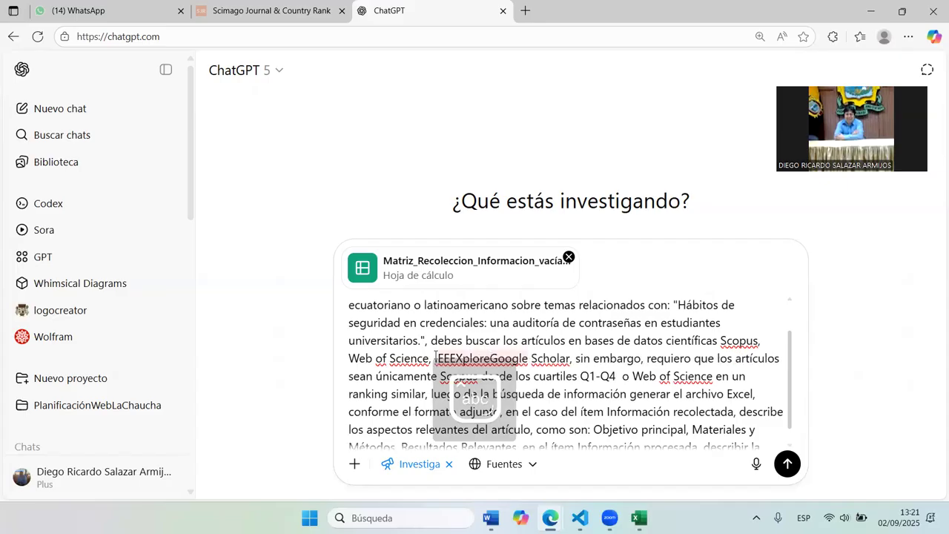
pyautogui.write(',')
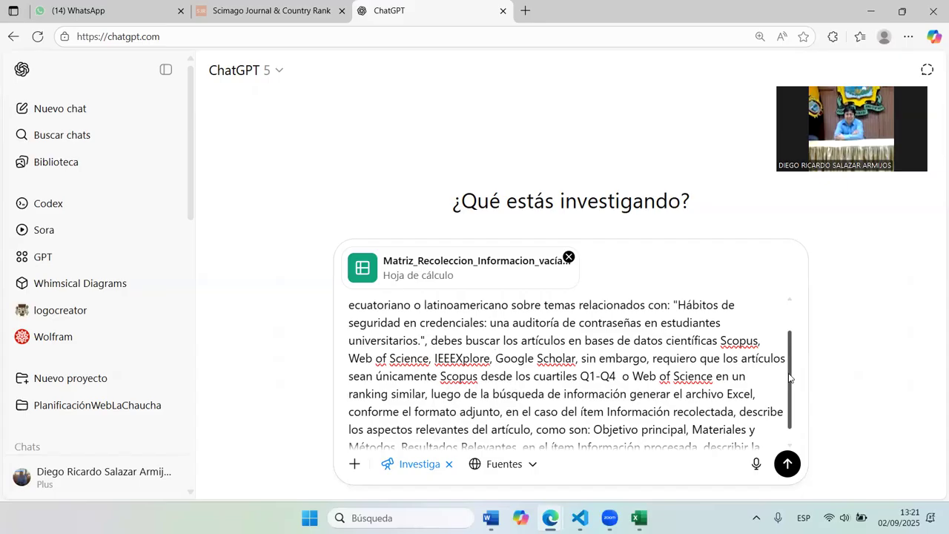
# Finish the processed-information instruction as "describir el análisis y la contribución del artículo al tema de investigación propuesto." and submit the prompt
pyautogui.scroll(-1, 791, 380)
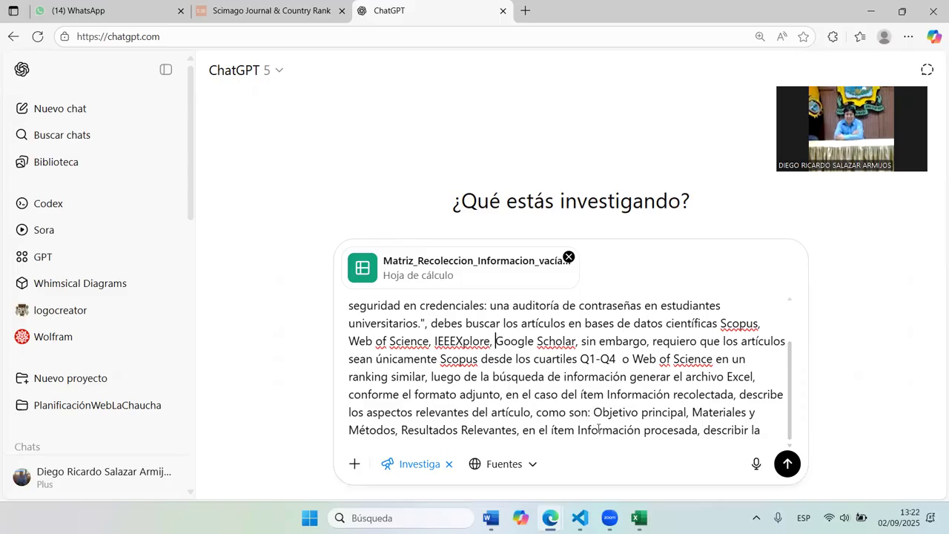
pyautogui.click(773, 427)
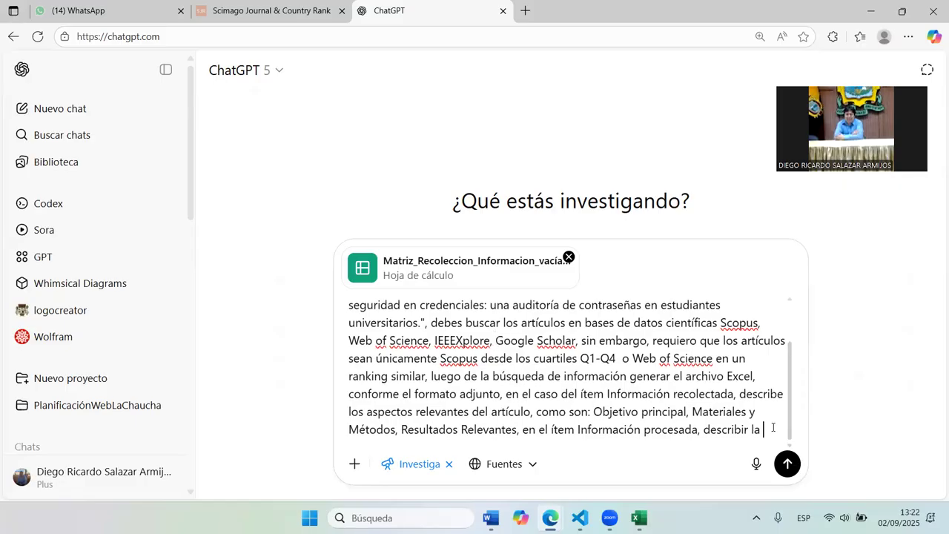
pyautogui.press('BackSpace')
pyautogui.press('BackSpace')
pyautogui.write('el análi')
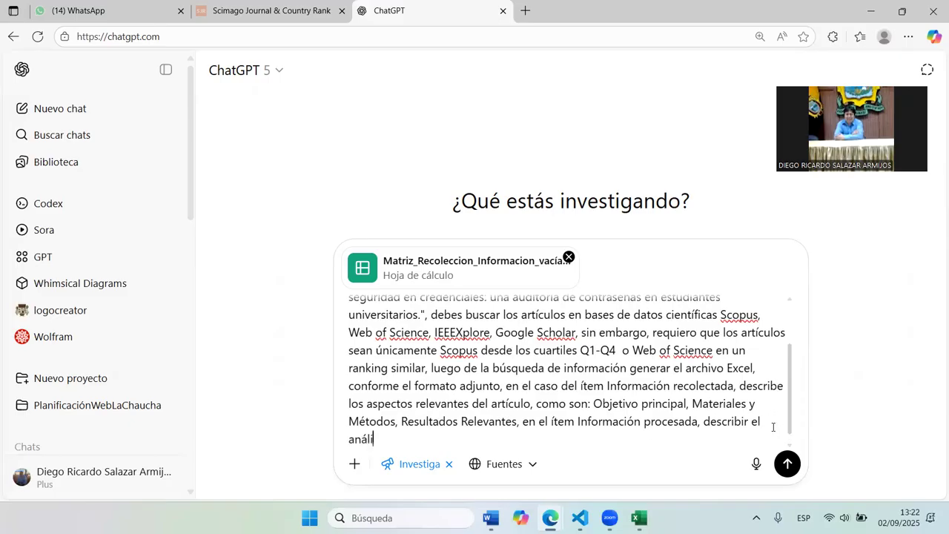
pyautogui.write('sis y la contribuci')
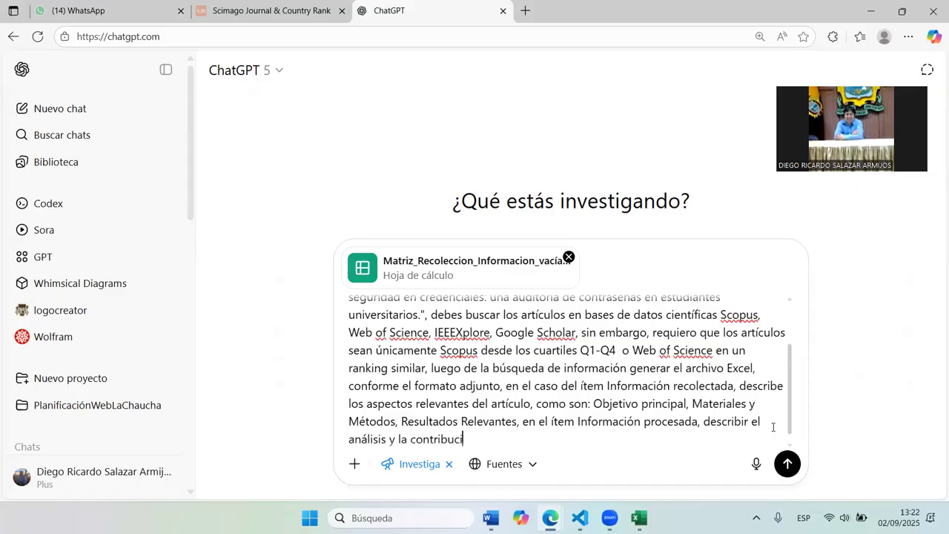
pyautogui.write('ón del artículo')
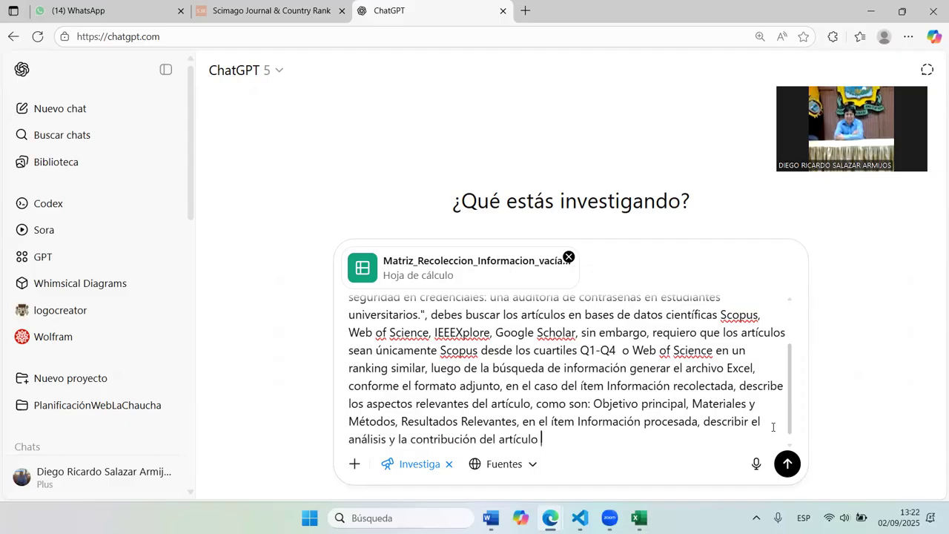
pyautogui.write(' al tema de investigación propuesto.')
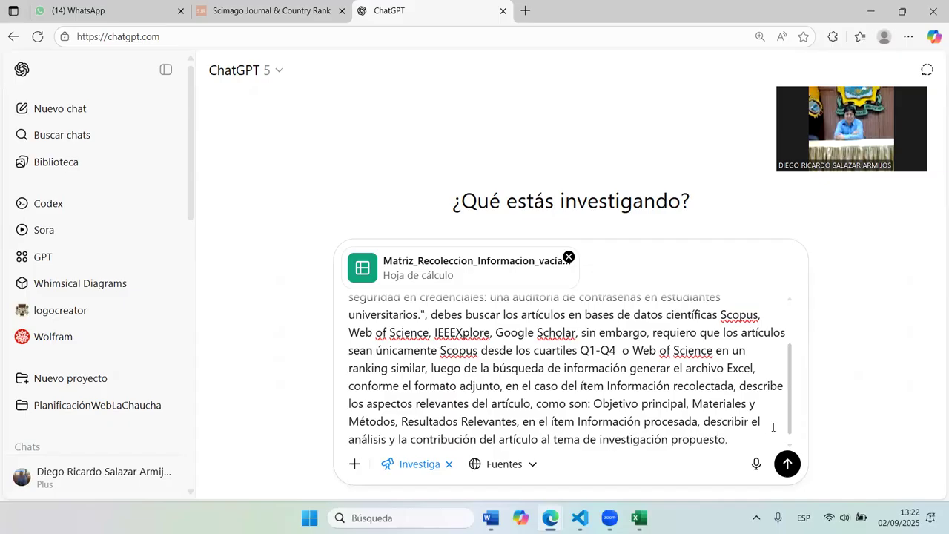
pyautogui.click(788, 464)
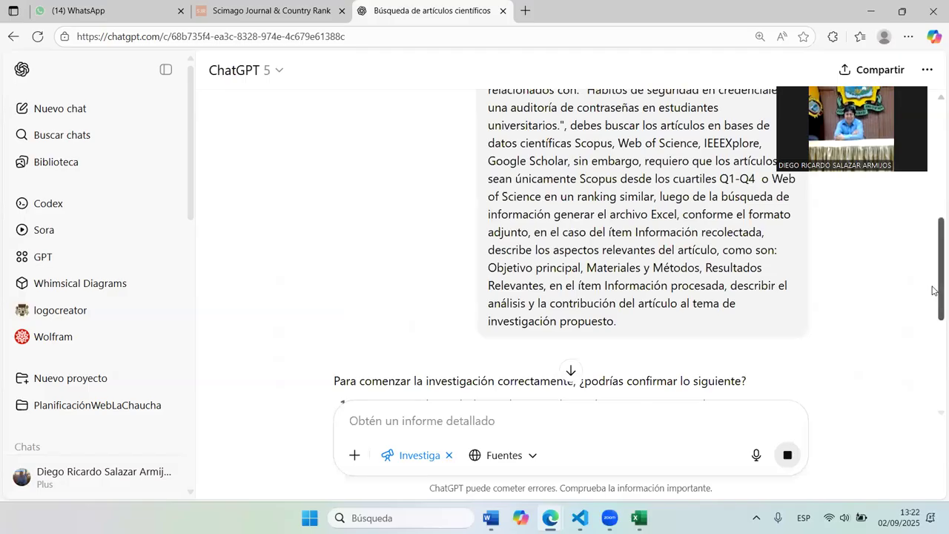
# Start answering the clarifying questions with "Puede ser a personas de la comunidad universitaria," as the allowed study population
pyautogui.scroll(-3, 933, 290)
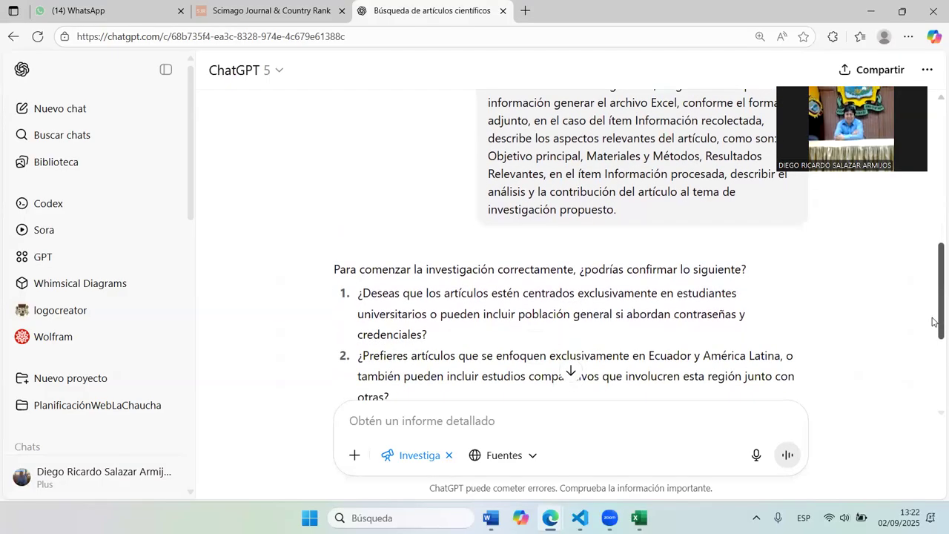
pyautogui.moveTo(931, 335); pyautogui.dragTo(932, 354)
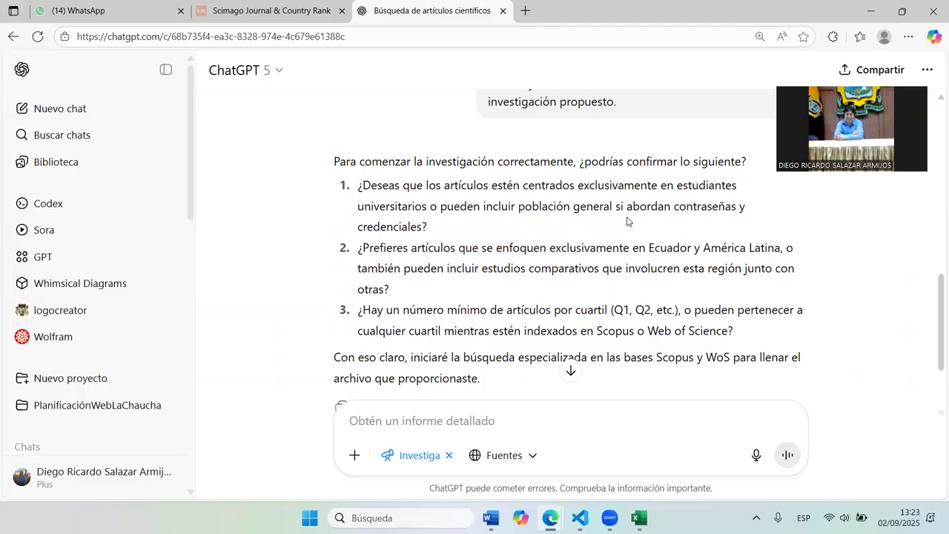
pyautogui.click(419, 420)
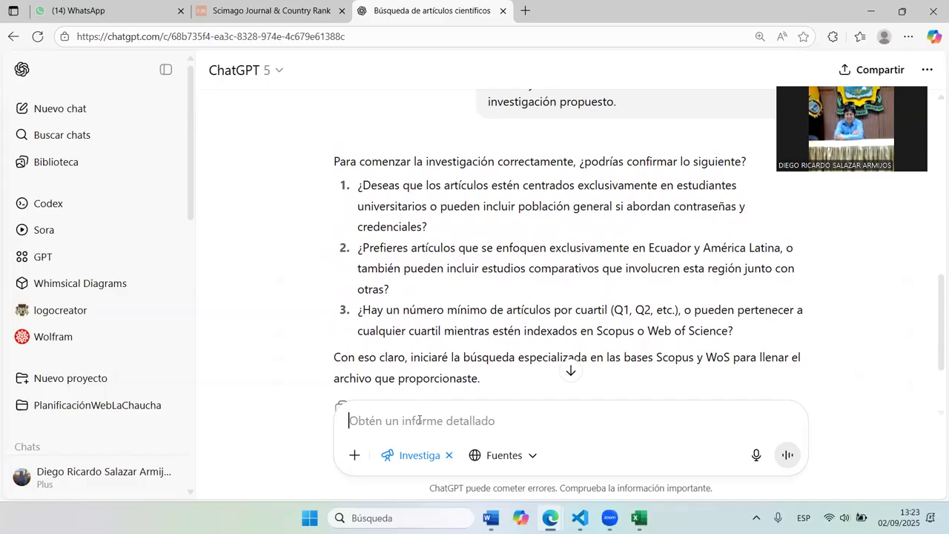
pyautogui.write('Puede')
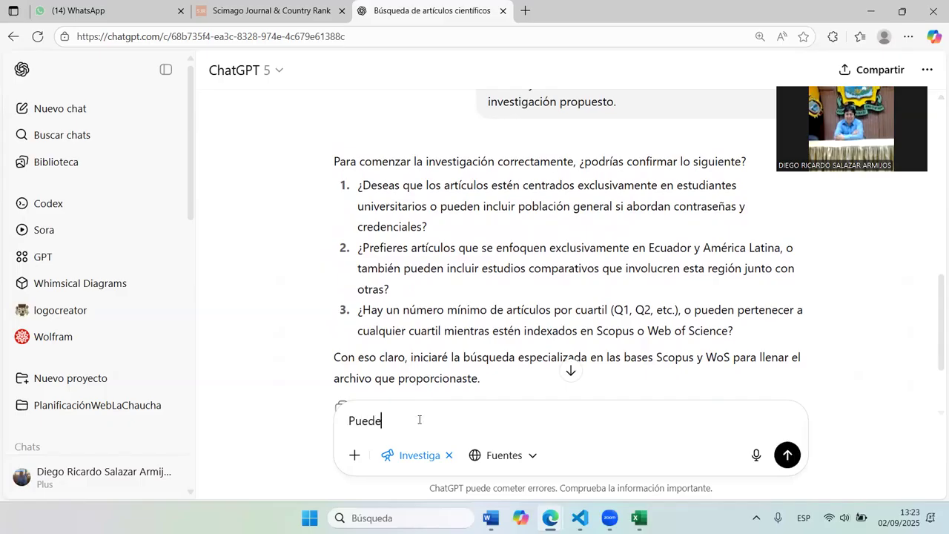
pyautogui.write('sser a personas de la ')
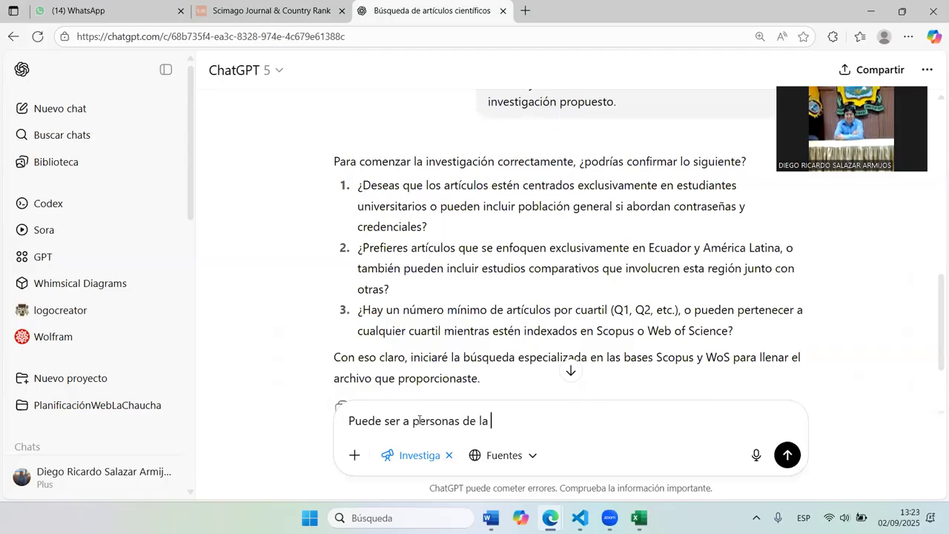
pyautogui.write('comunidad univr')
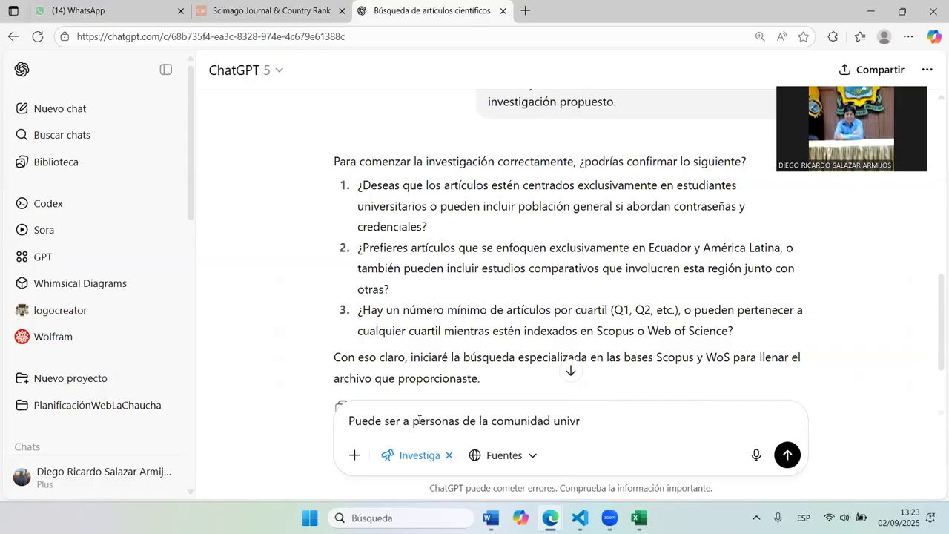
pyautogui.press('BackSpace')
pyautogui.write('ersitaria, e')
# Continue the reply with "en caso de no existir suficiente información utilizar otras regiones por ejemplo hispanoamérica o cualquier otra semejante,"
pyautogui.write('n can')
pyautogui.press('BackSpace')
pyautogui.write('so de ')
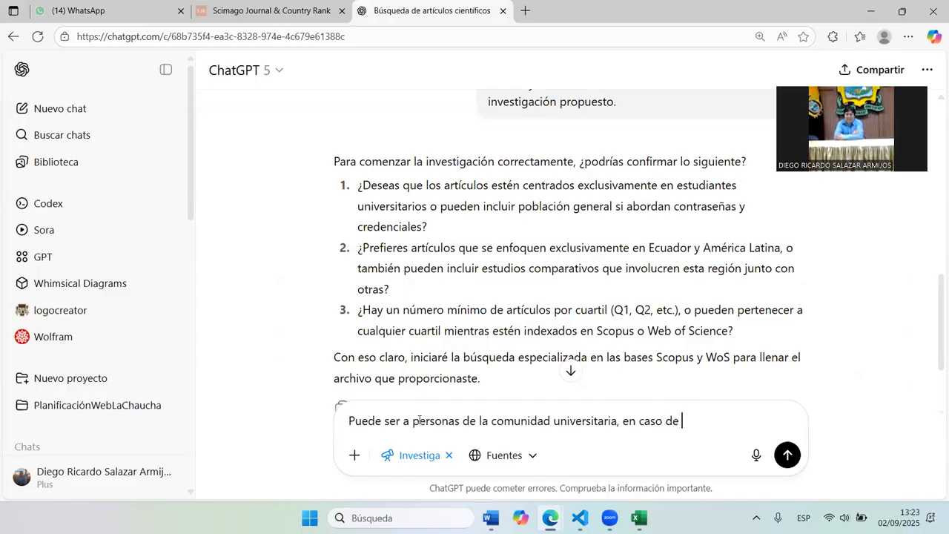
pyautogui.write('no existir suficiente info')
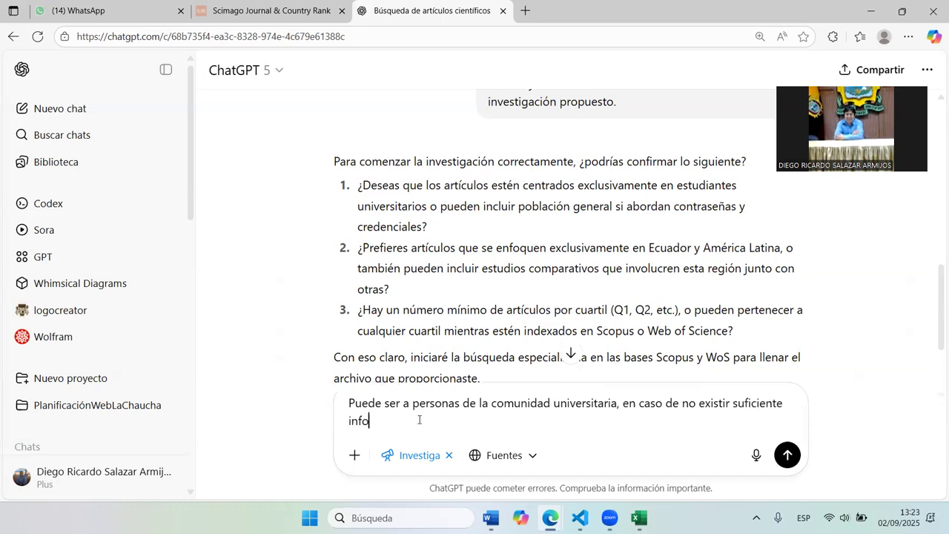
pyautogui.write('rmación utilizar otras regiones')
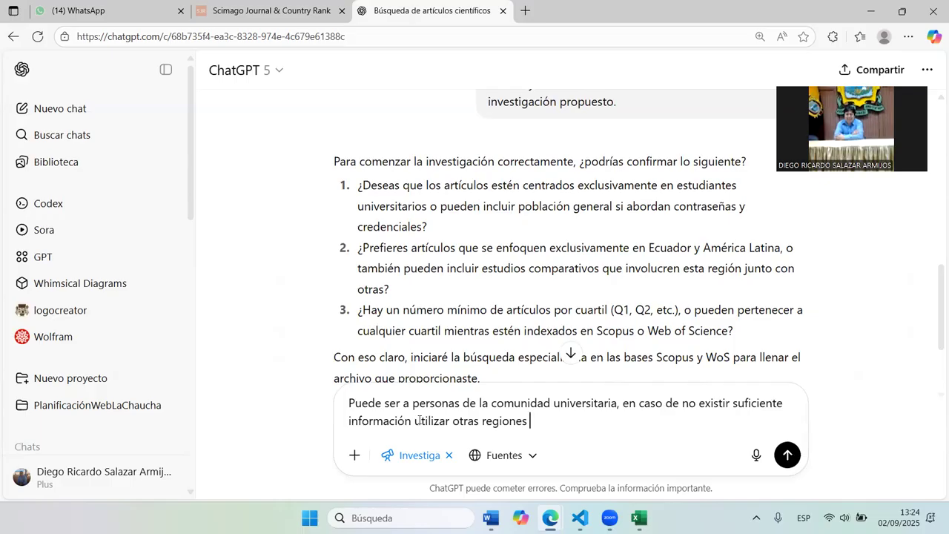
pyautogui.write('por ejemplo hispa')
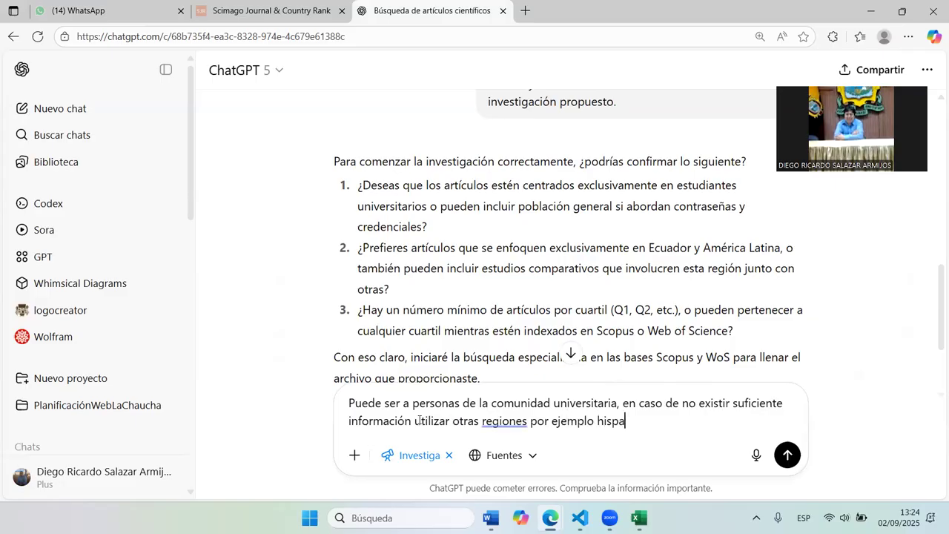
pyautogui.write('noamérica,')
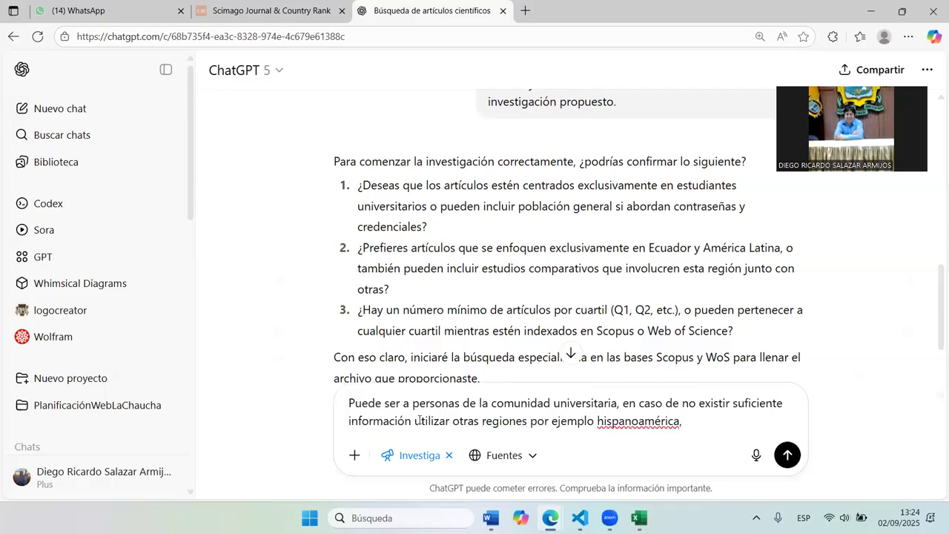
pyautogui.press('BackSpace')
pyautogui.write('o cualquier otra s')
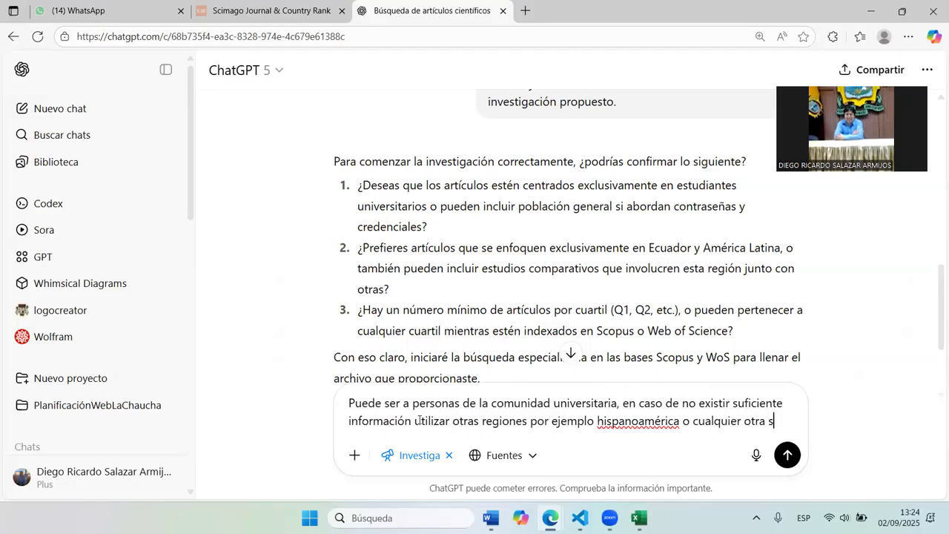
pyautogui.write('emejante,')
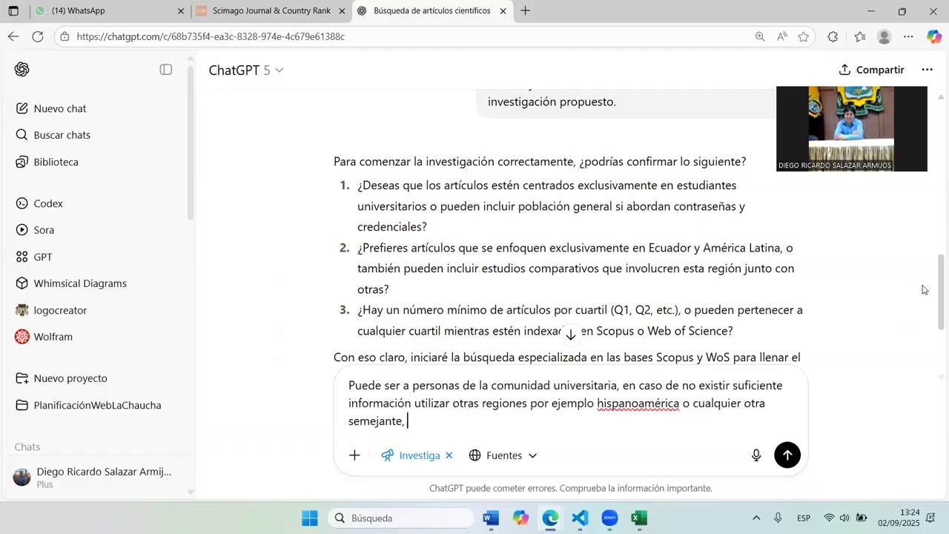
# Complete the reply with "pueden pertenecer a cualquiera de los cuartiles máximo 20 artículos." and send it
pyautogui.scroll(-1, 932, 299)
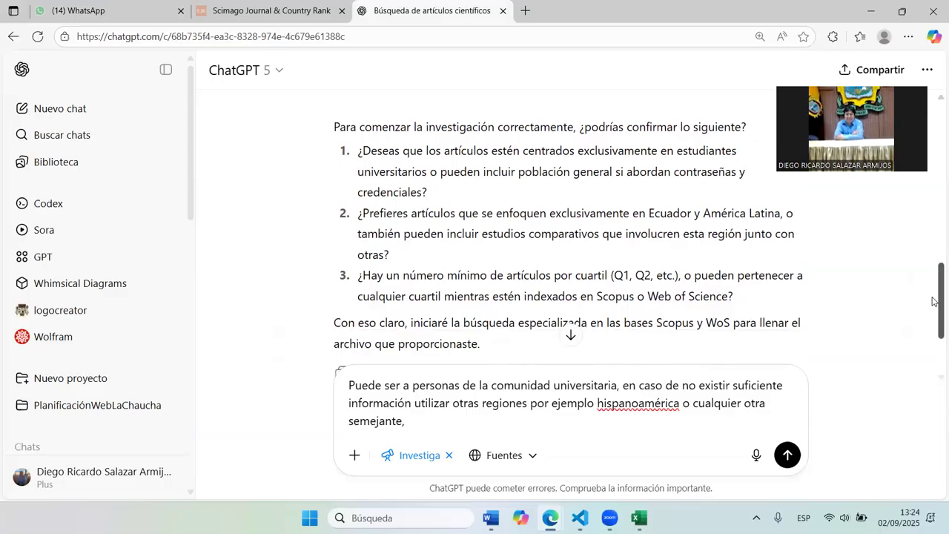
pyautogui.write('pueden perten')
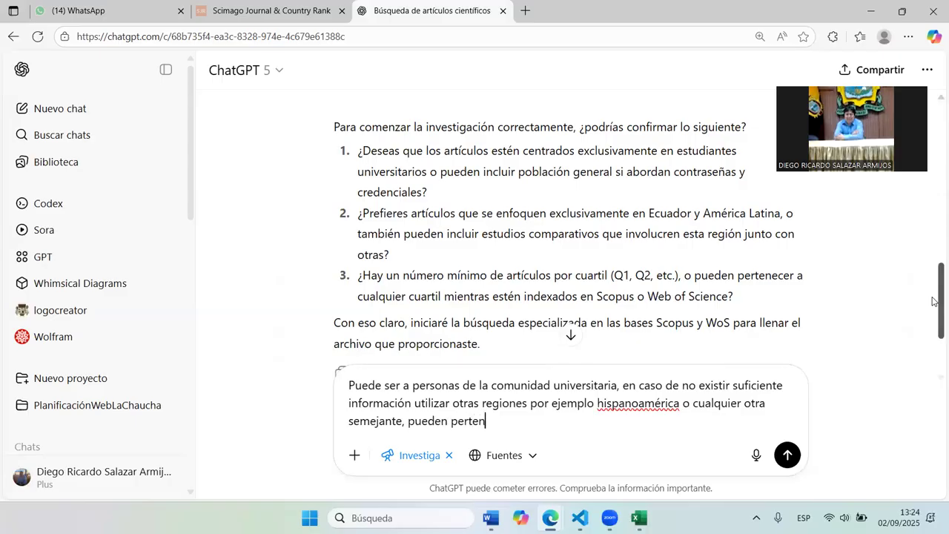
pyautogui.write('ecer a cualquiera de los ')
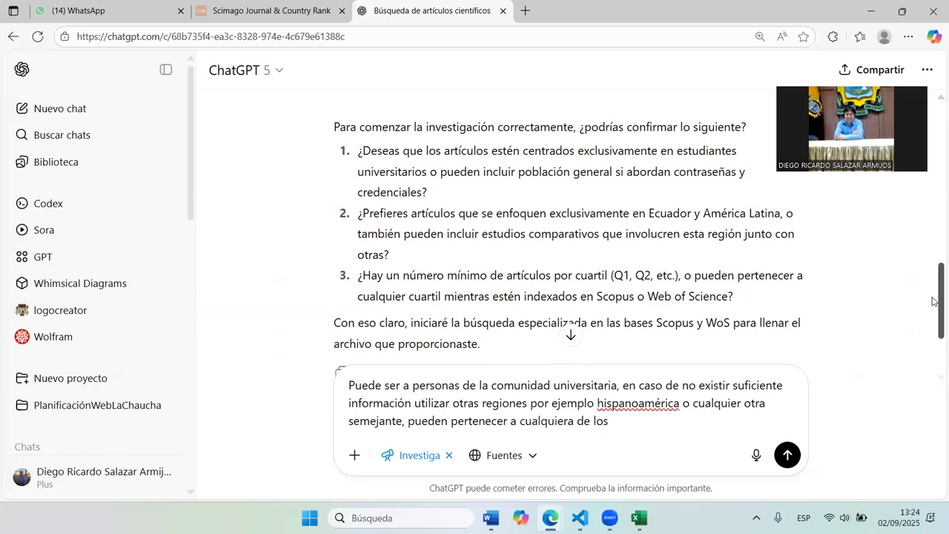
pyautogui.write('cuartiles.')
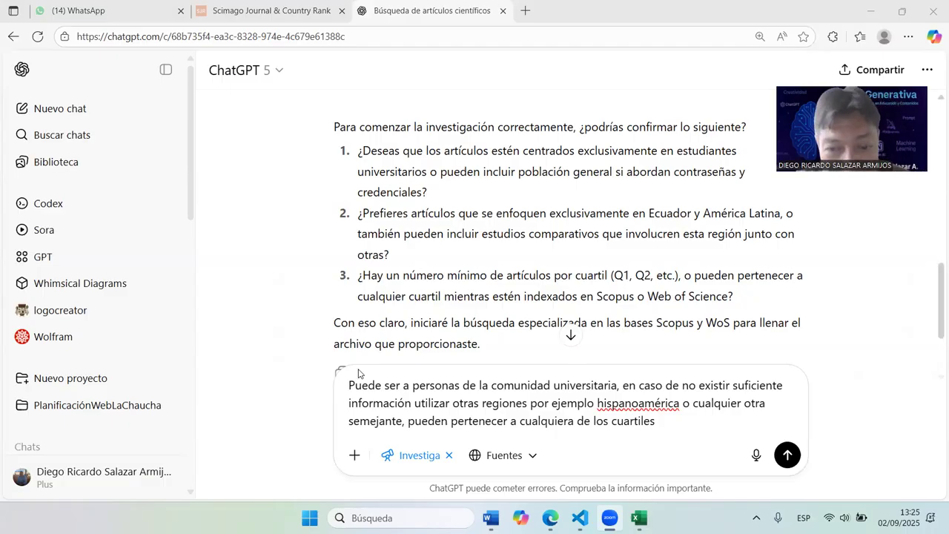
pyautogui.click(667, 422)
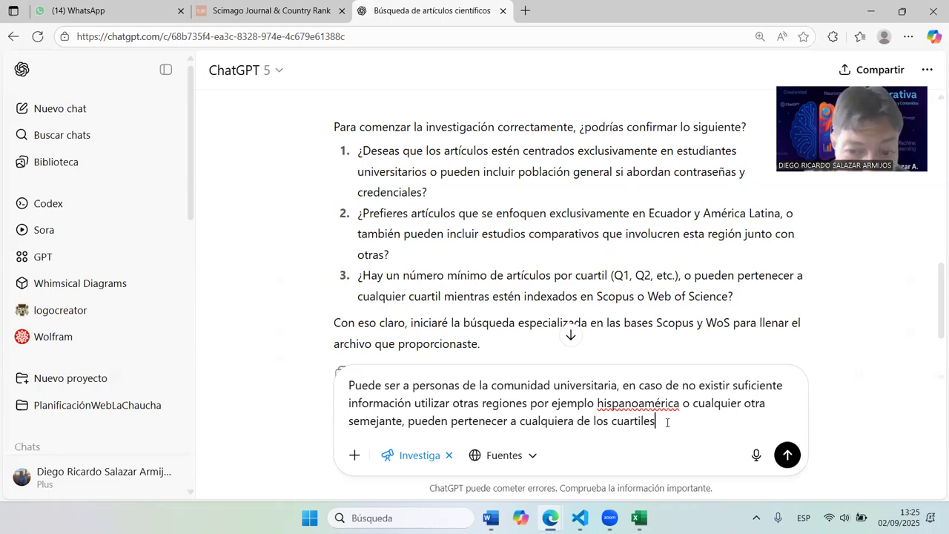
pyautogui.write('máximo ')
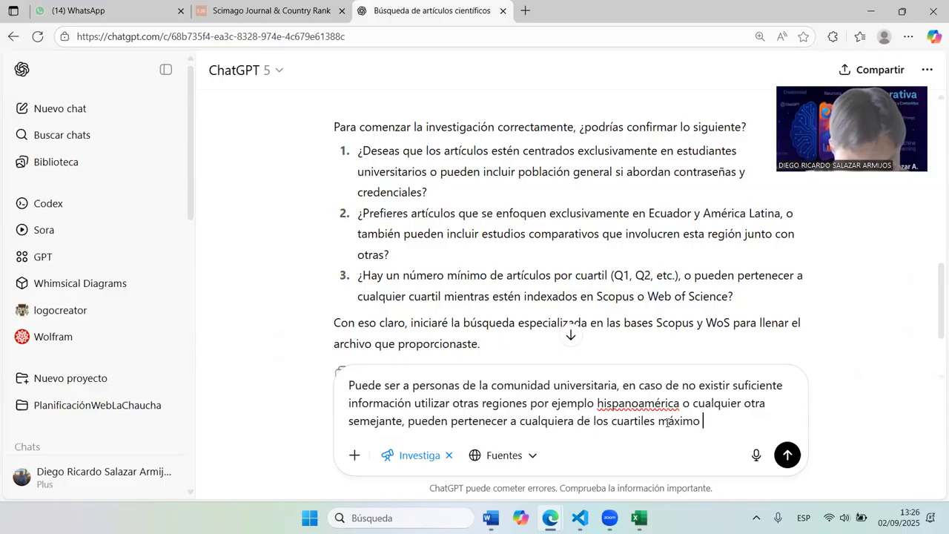
pyautogui.write('20 a')
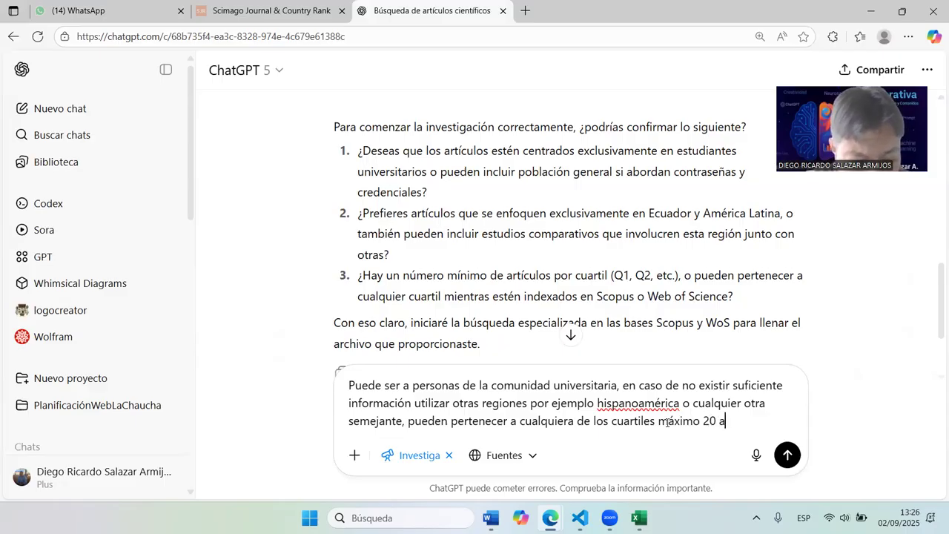
pyautogui.write('rtículos.')
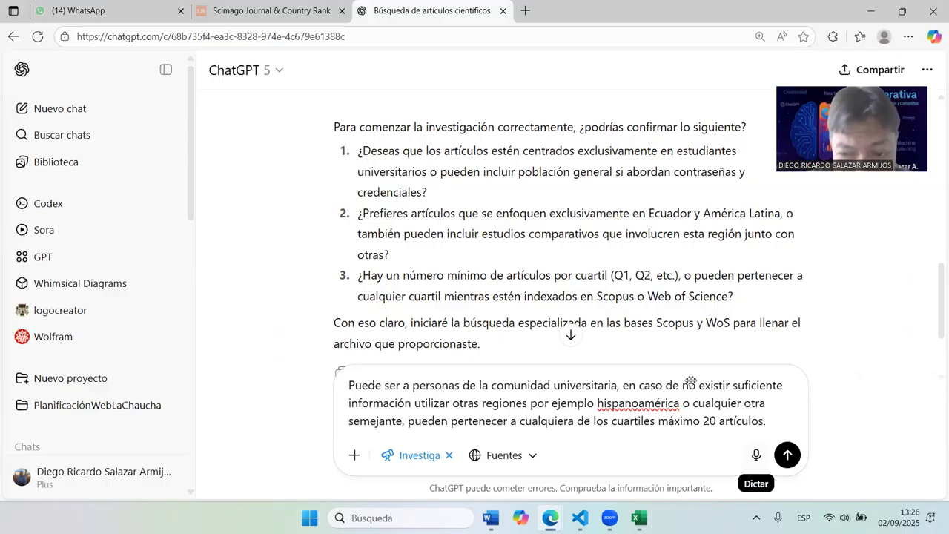
pyautogui.click(787, 456)
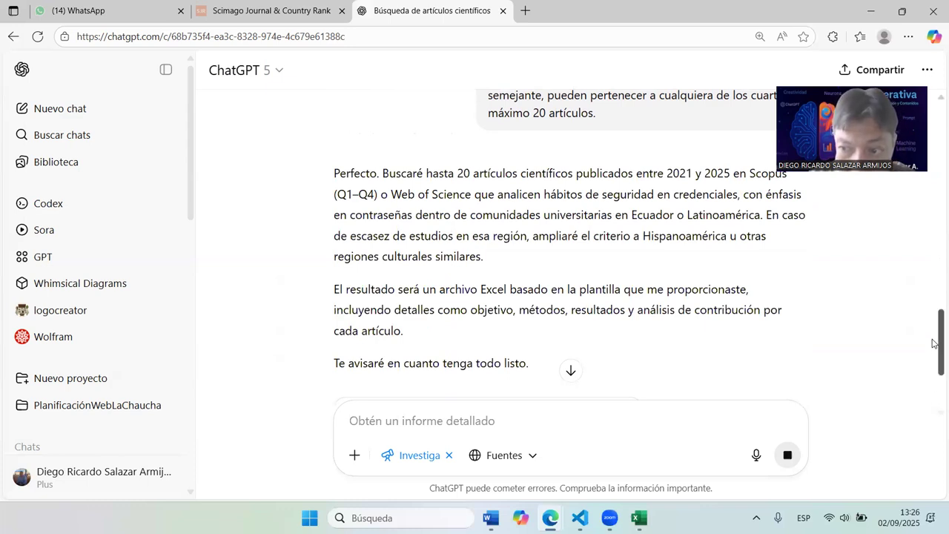
# Review the deep research activity log and the completed report on password habits, from its introduction through the article entries to the conclusion
pyautogui.moveTo(932, 344); pyautogui.dragTo(933, 376)
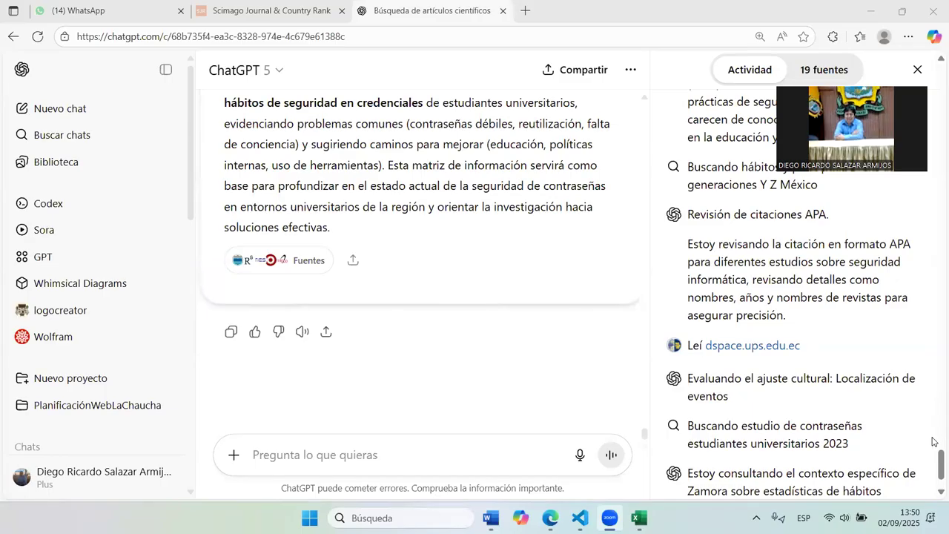
pyautogui.moveTo(934, 467); pyautogui.dragTo(935, 314)
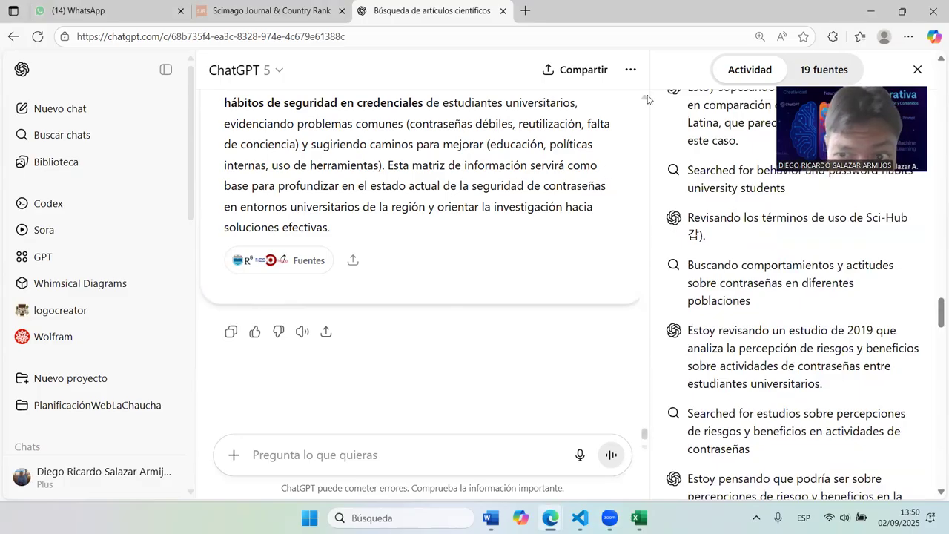
pyautogui.moveTo(646, 100); pyautogui.dragTo(647, 99)
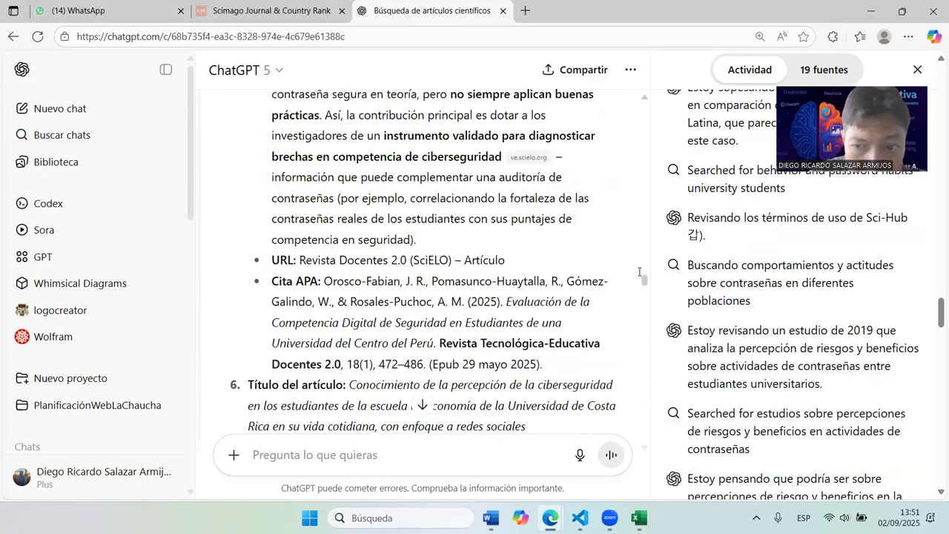
pyautogui.moveTo(645, 282); pyautogui.dragTo(646, 145)
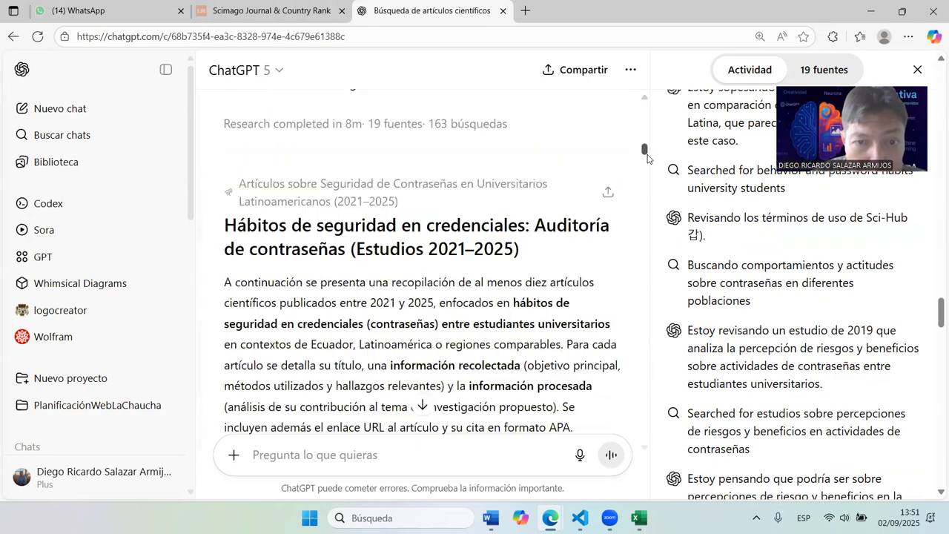
pyautogui.scroll(-8, 646, 164)
pyautogui.scroll(-15, 645, 215)
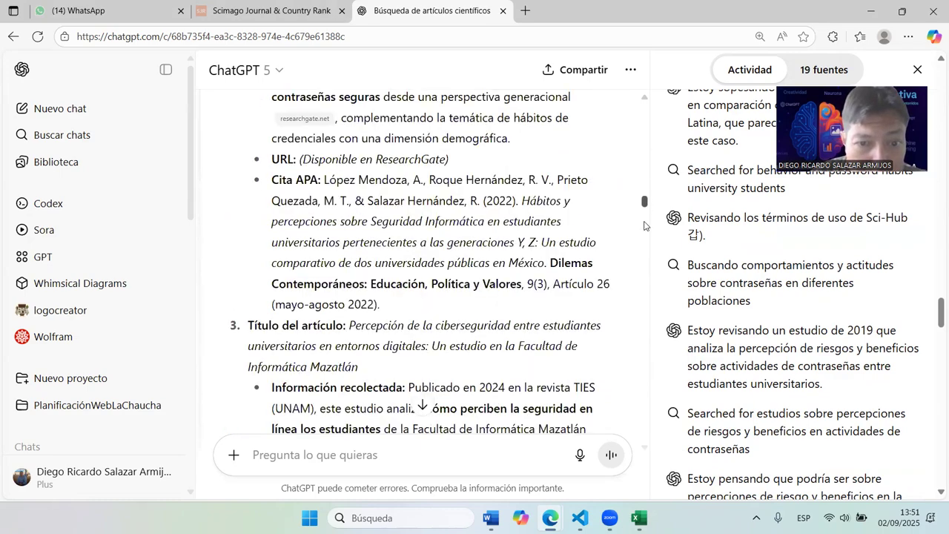
pyautogui.scroll(-15, 644, 296)
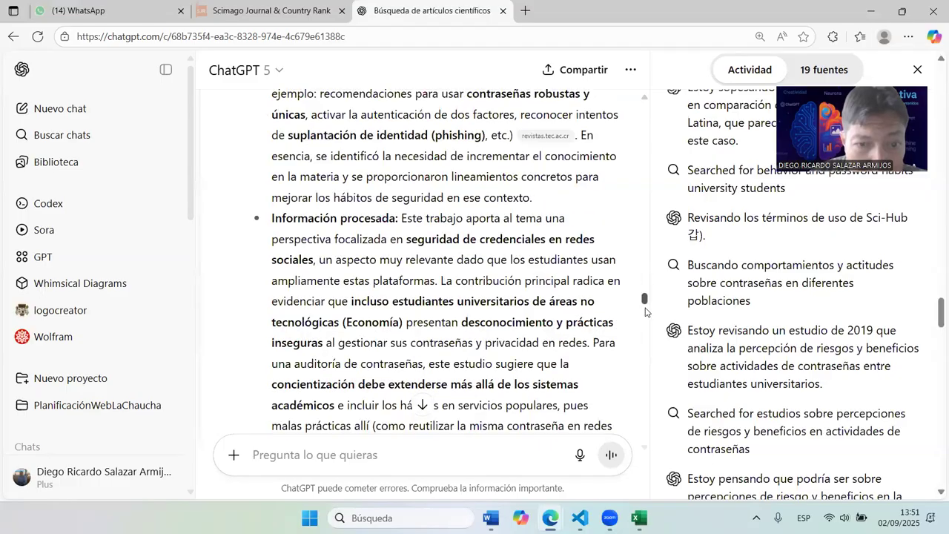
pyautogui.moveTo(645, 352); pyautogui.dragTo(648, 378)
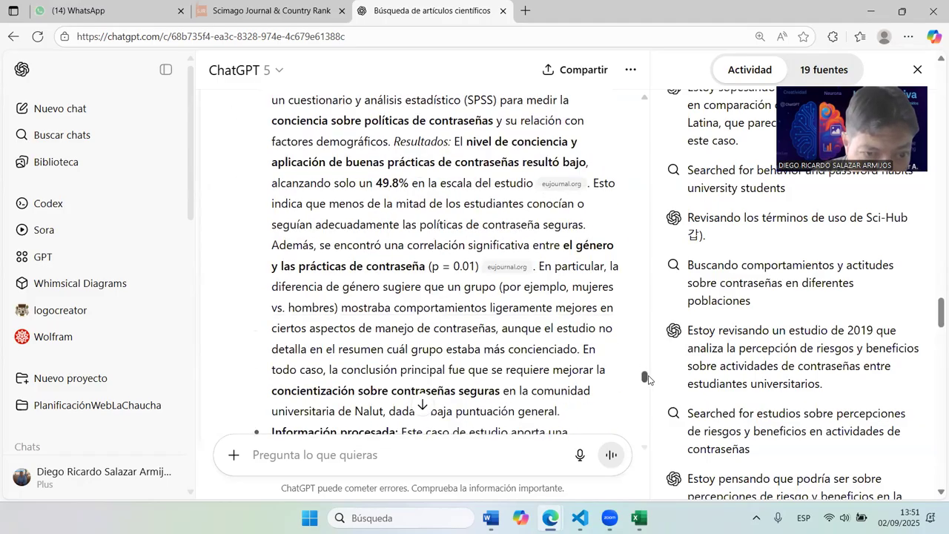
pyautogui.moveTo(647, 379); pyautogui.dragTo(647, 386)
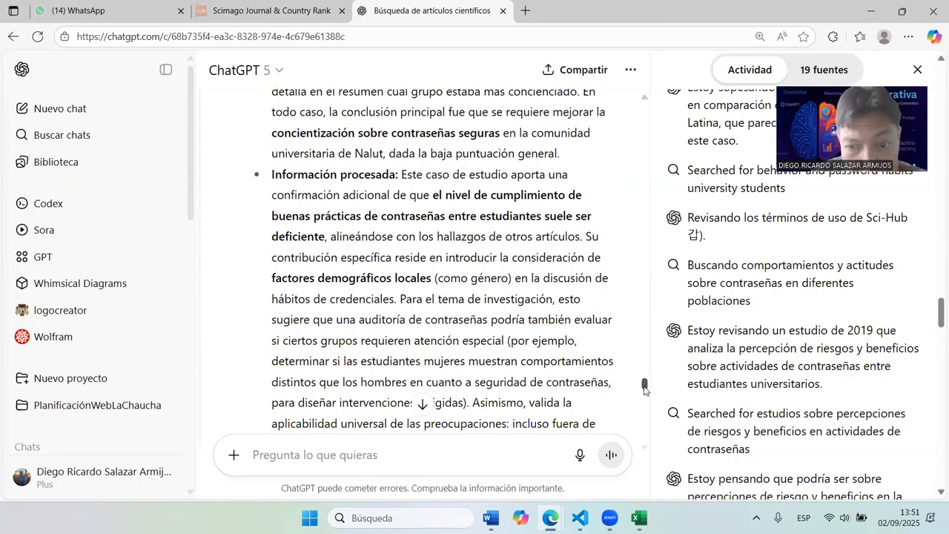
pyautogui.moveTo(644, 387); pyautogui.dragTo(650, 441)
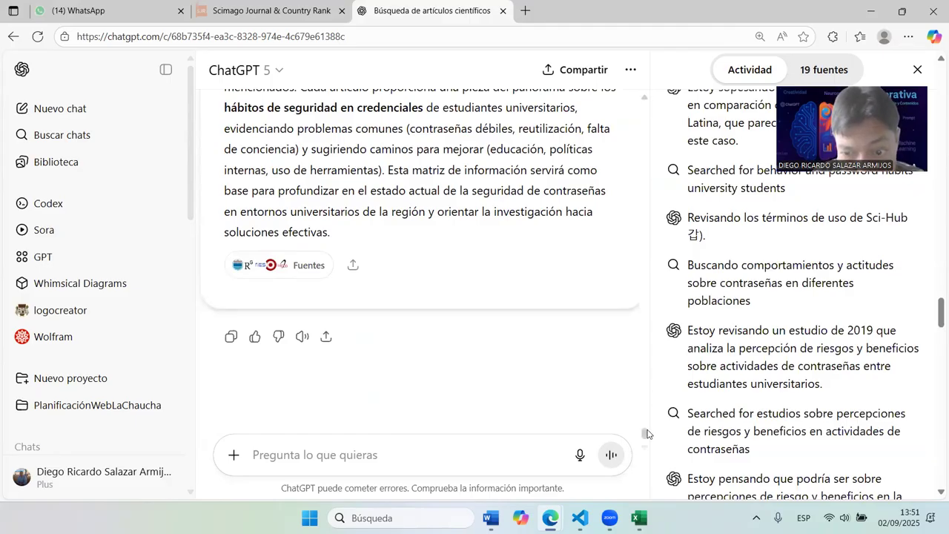
pyautogui.moveTo(647, 430); pyautogui.dragTo(647, 438)
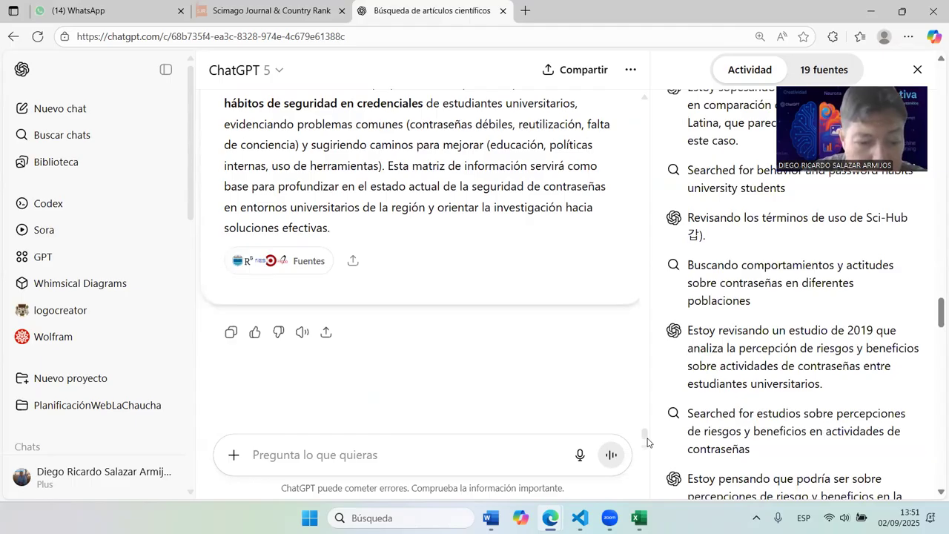
# Send the follow-up prompt "ayúdame generando la matriz solicitada en el formato de Excel que te adjunté"
pyautogui.click(255, 450)
pyautogui.write('ayúdame ')
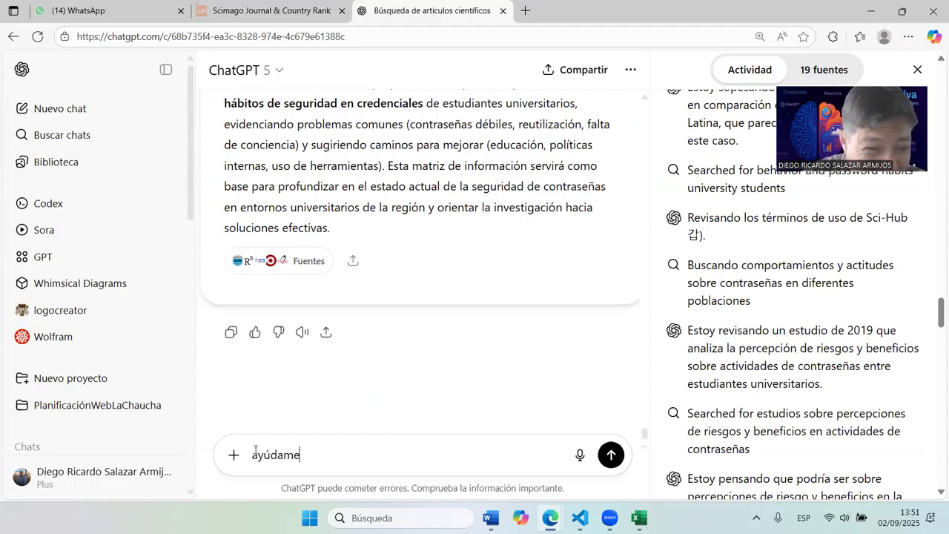
pyautogui.write('gener')
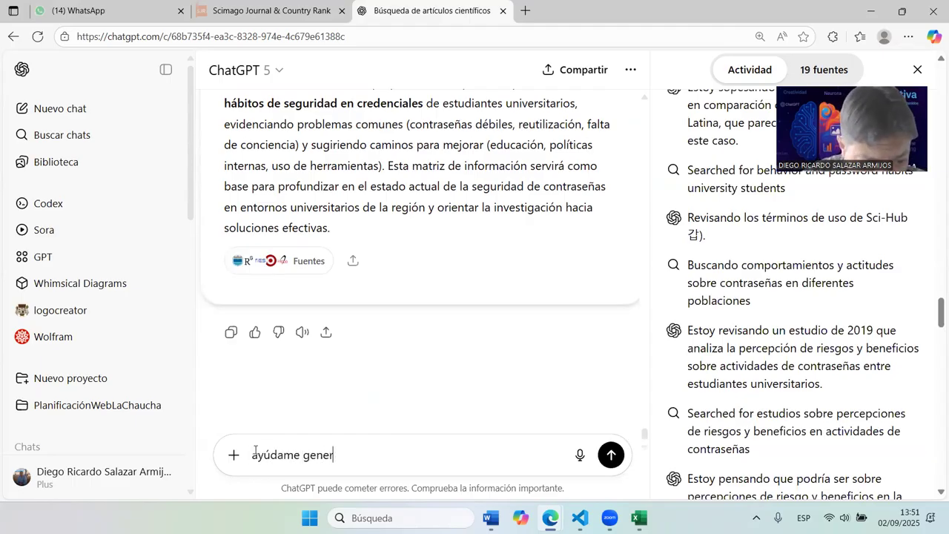
pyautogui.write('ando la ')
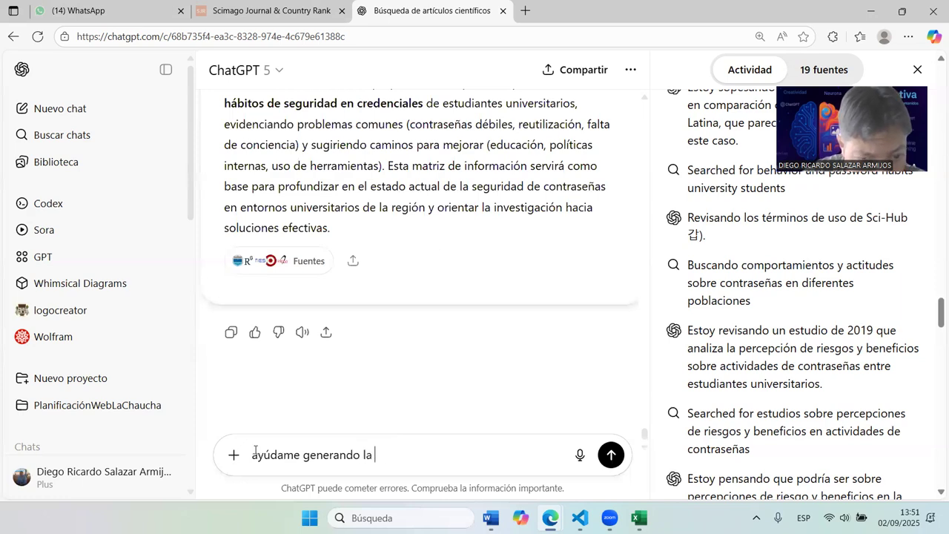
pyautogui.write('matirz')
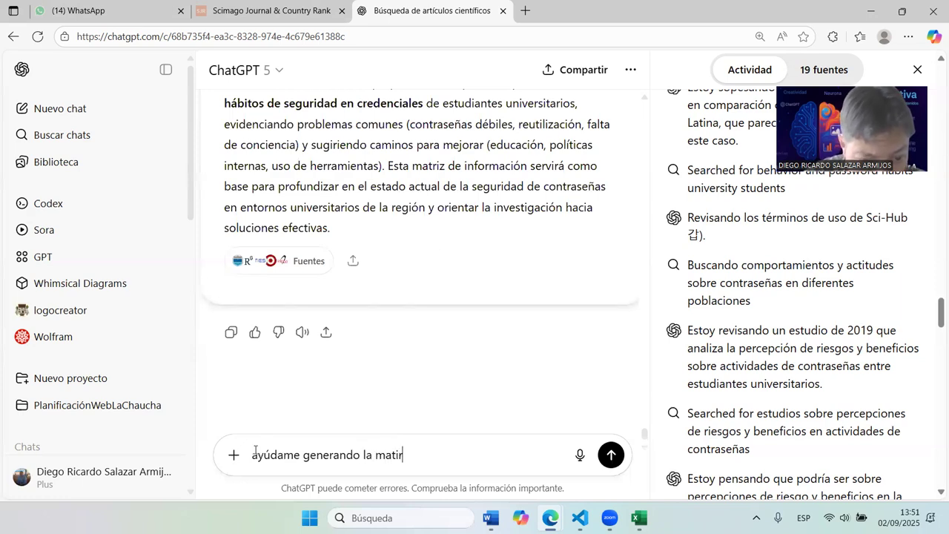
pyautogui.press('BackSpace')
pyautogui.press('BackSpace')
pyautogui.press('BackSpace')
pyautogui.write('ri')
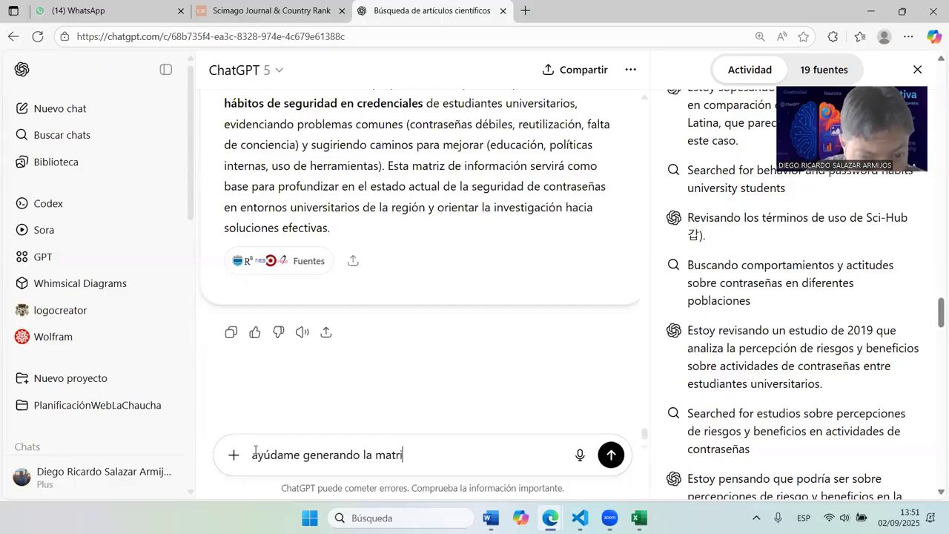
pyautogui.write('z solic')
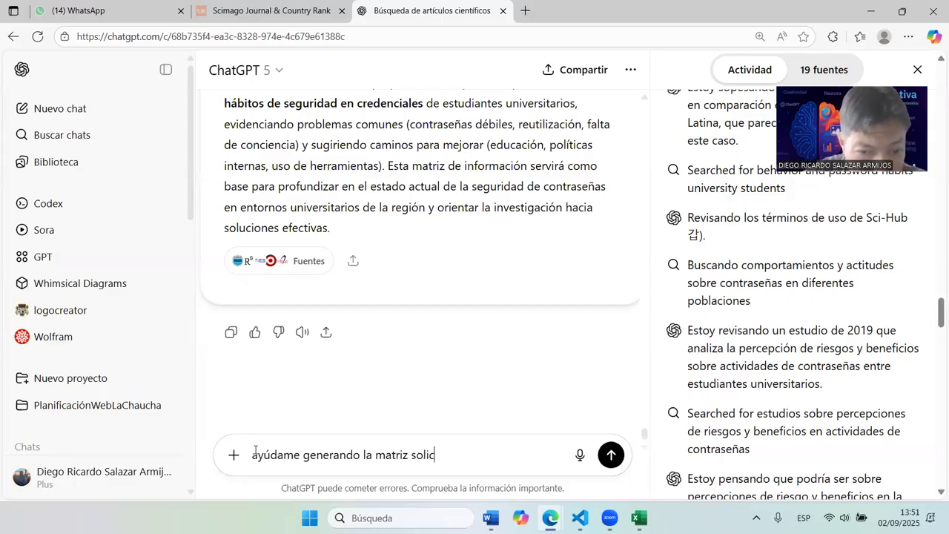
pyautogui.write('itada en el ')
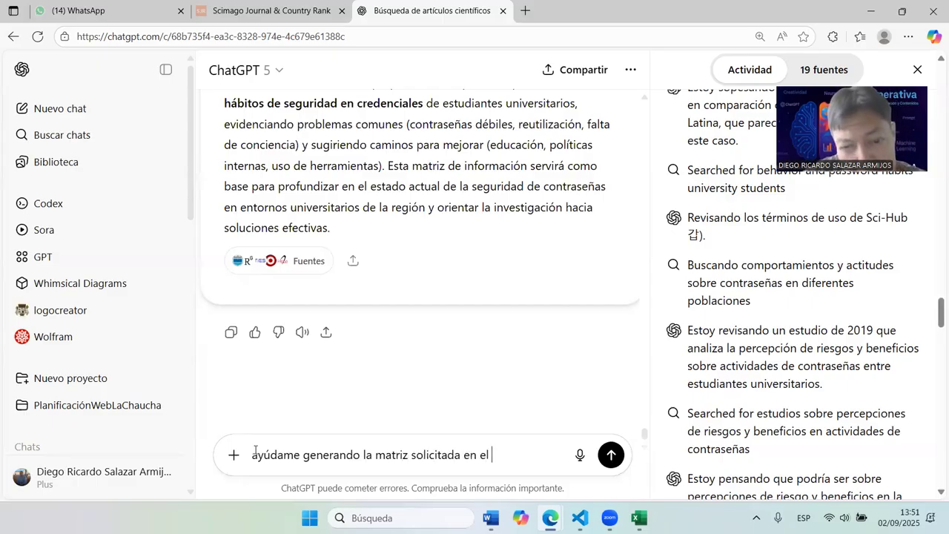
pyautogui.write('formato de ')
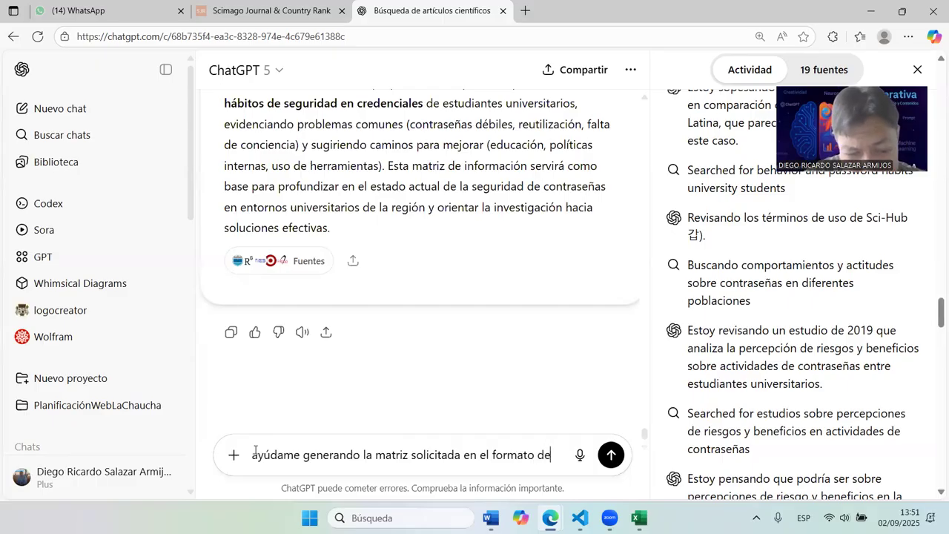
pyautogui.write('Exce')
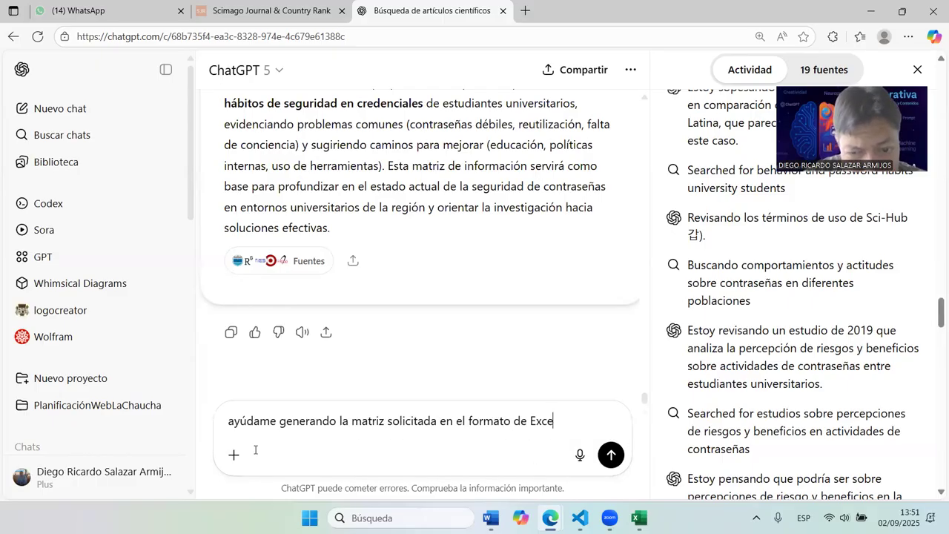
pyautogui.write('l que te adjunt')
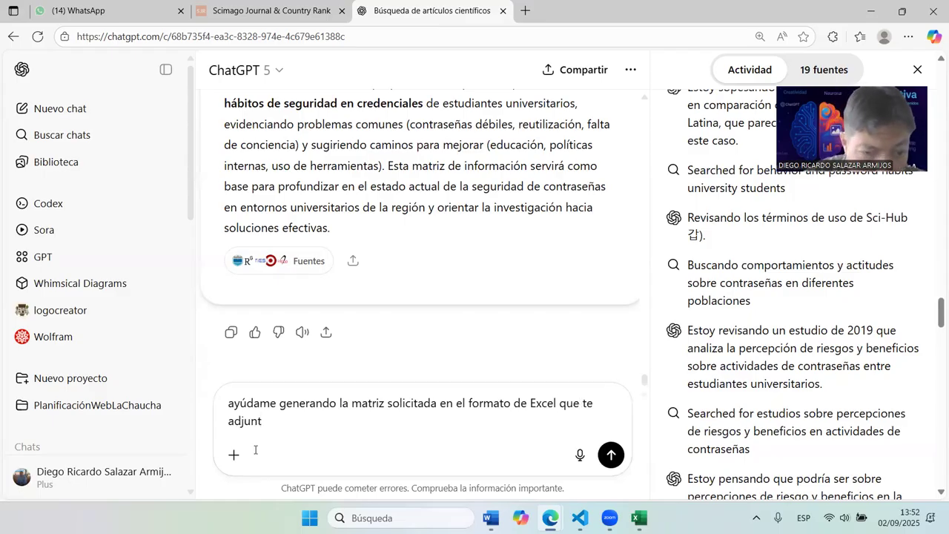
pyautogui.write('é')
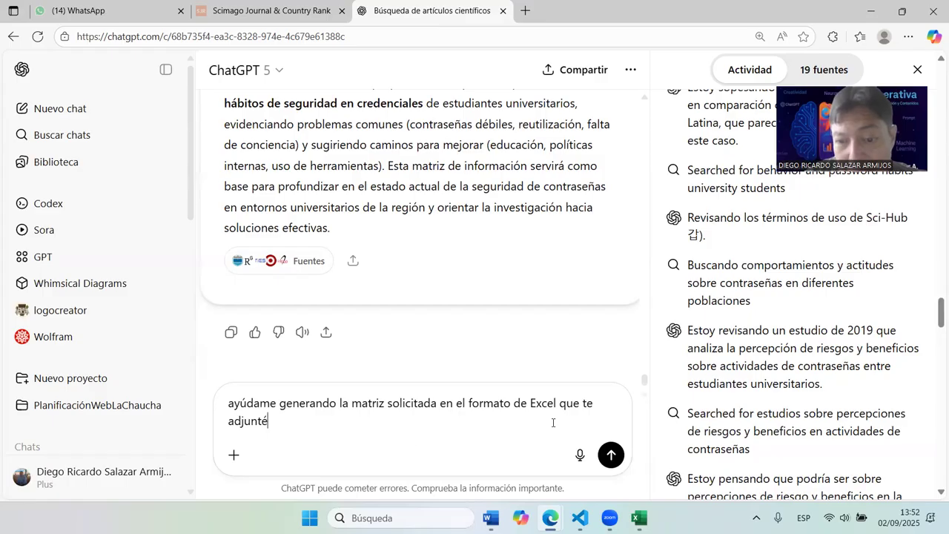
pyautogui.click(612, 454)
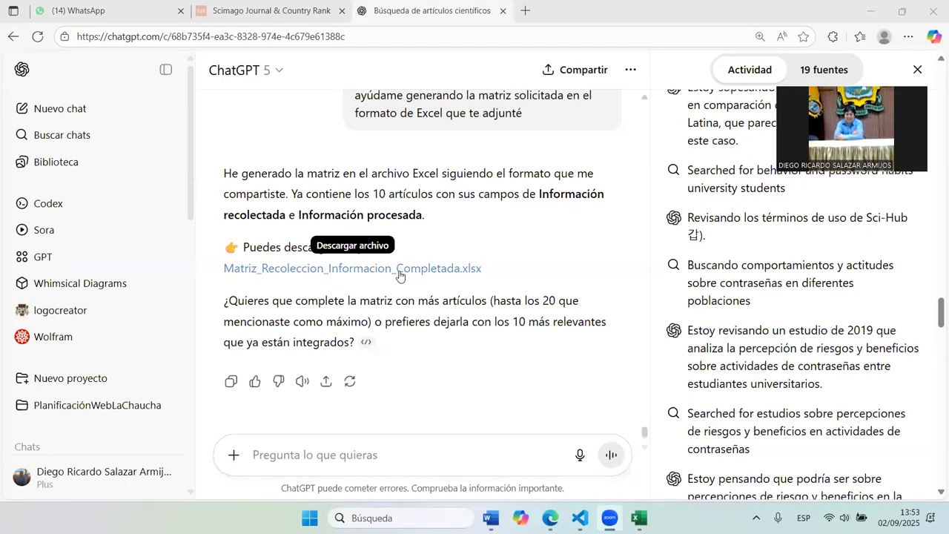
# Download the generated Matriz_Recoleccion_Informacion_Completada.xlsx and open it in Excel with editing enabled
pyautogui.click(398, 272)
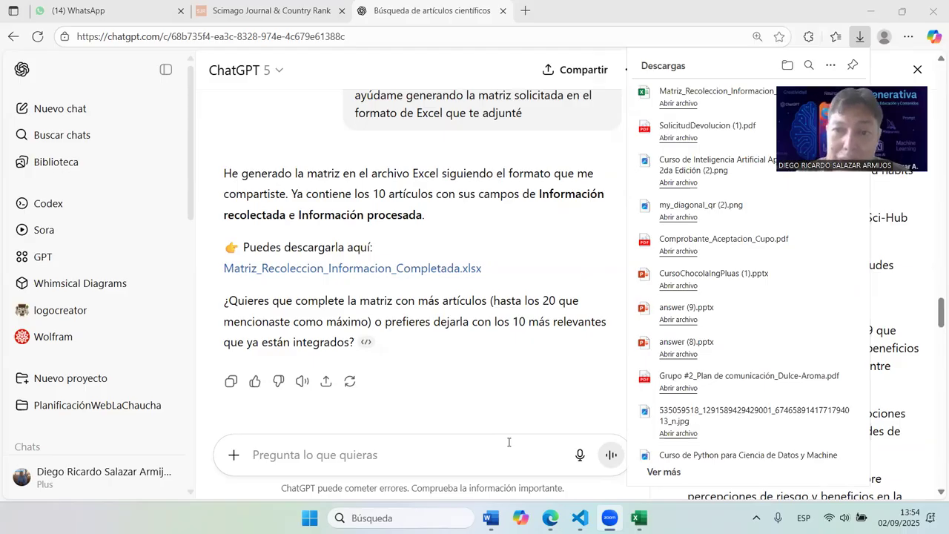
pyautogui.click(672, 100)
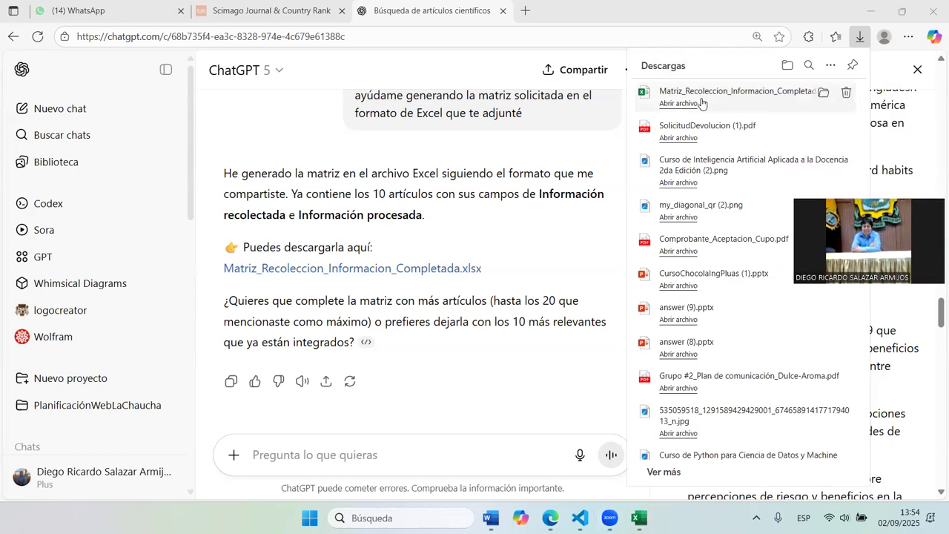
pyautogui.click(679, 104)
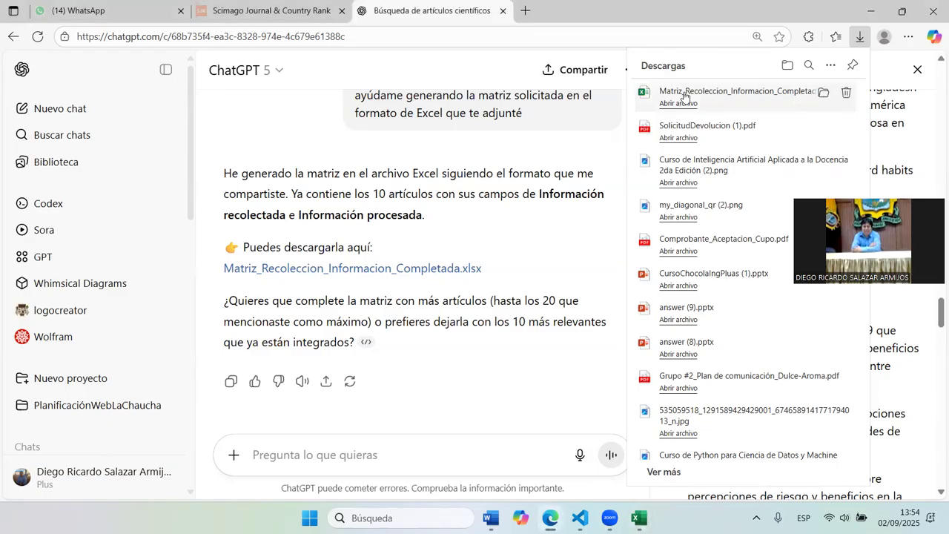
pyautogui.click(821, 93)
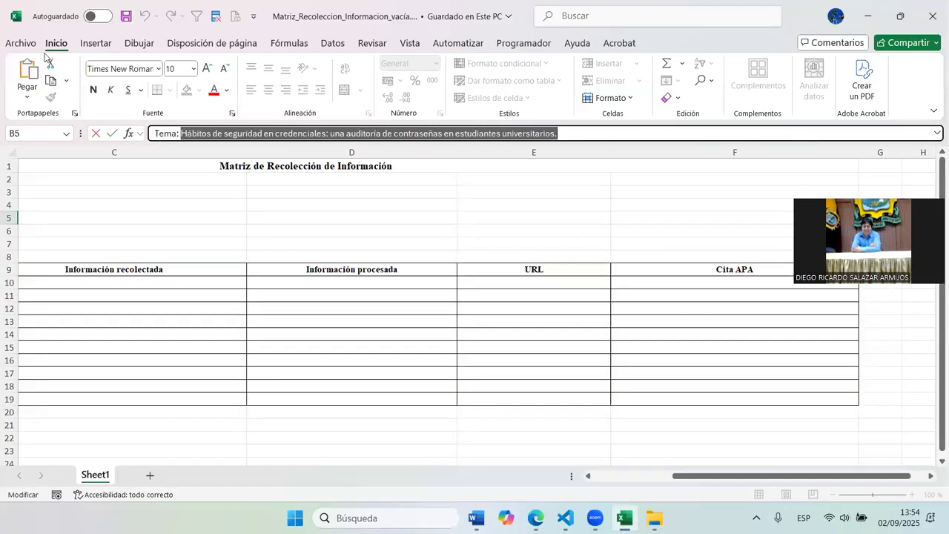
pyautogui.click(20, 45)
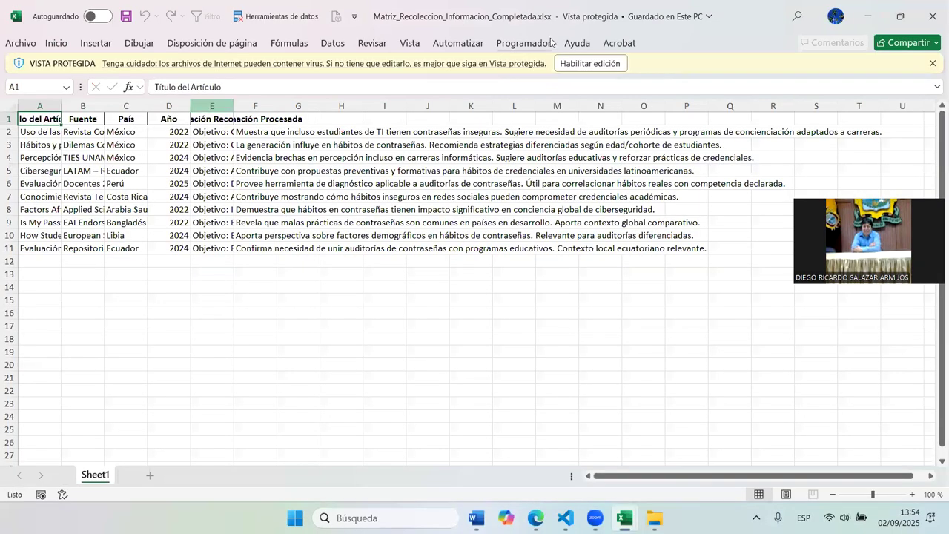
pyautogui.click(589, 64)
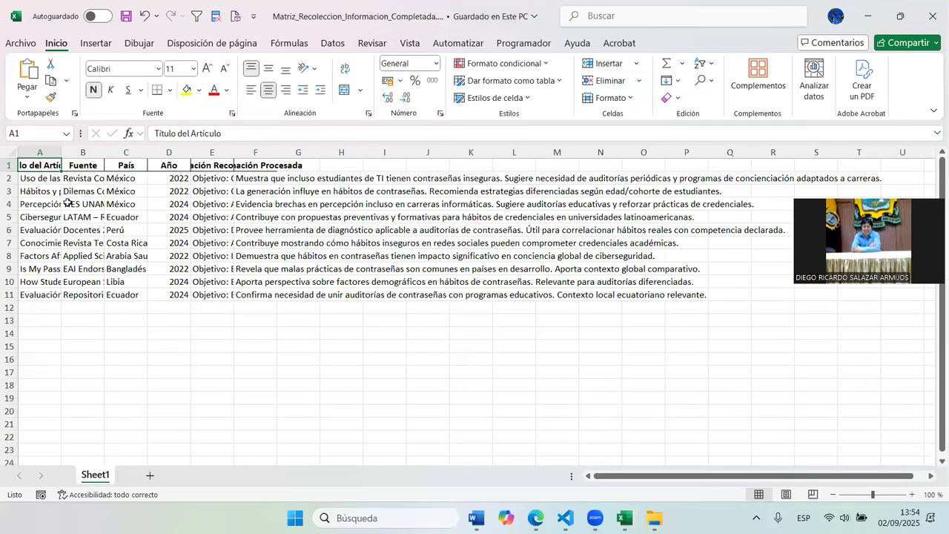
# Autofit the Título del Artículo and Fuente columns so their full contents can be read
pyautogui.click(67, 200)
pyautogui.press('Left')
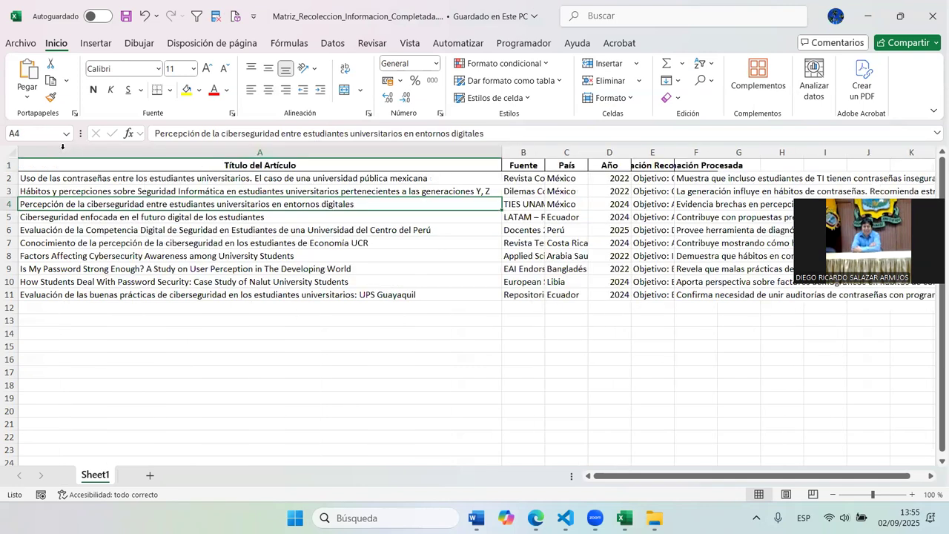
pyautogui.doubleClick(62, 152)
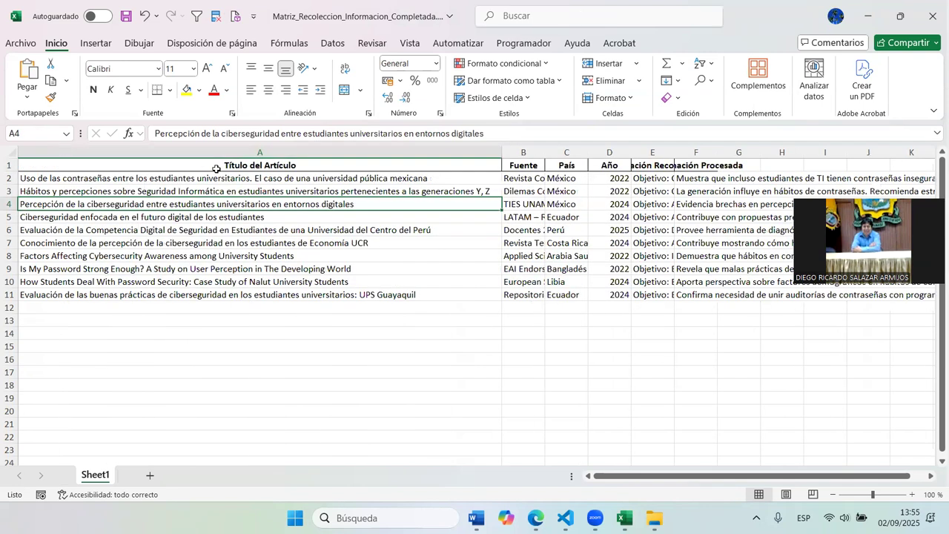
pyautogui.click(517, 176)
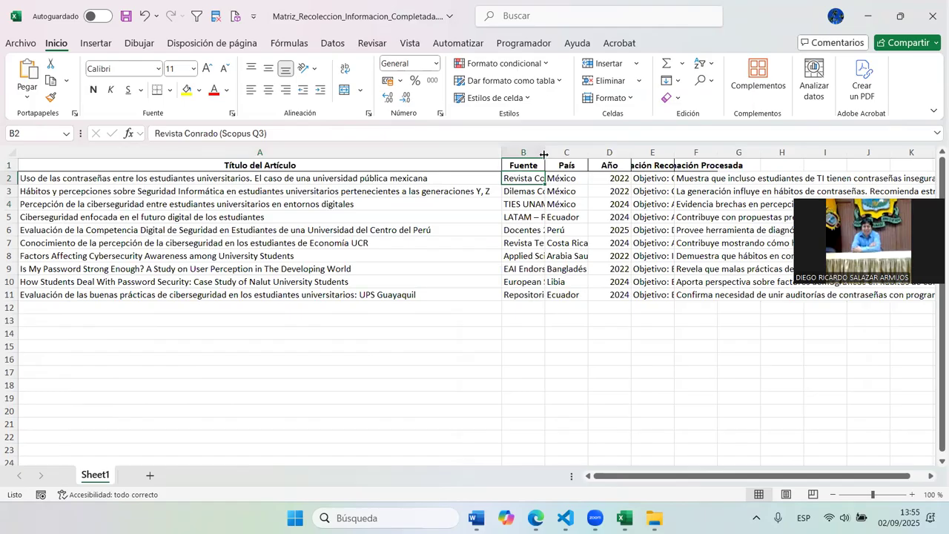
pyautogui.doubleClick(542, 154)
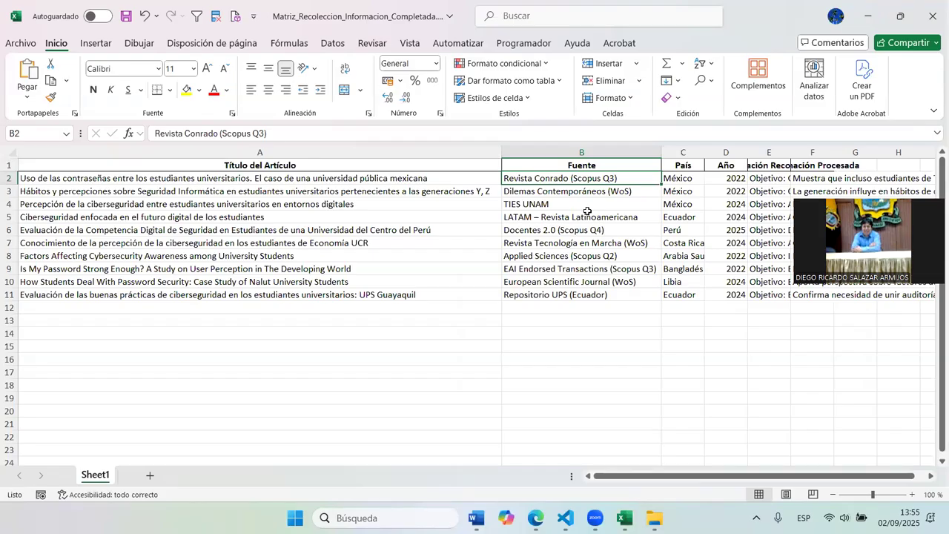
# Autofit the Información Recolectada column to its contents and go to its header cell E1
pyautogui.press('Right')
pyautogui.press('Right')
pyautogui.press('Right')
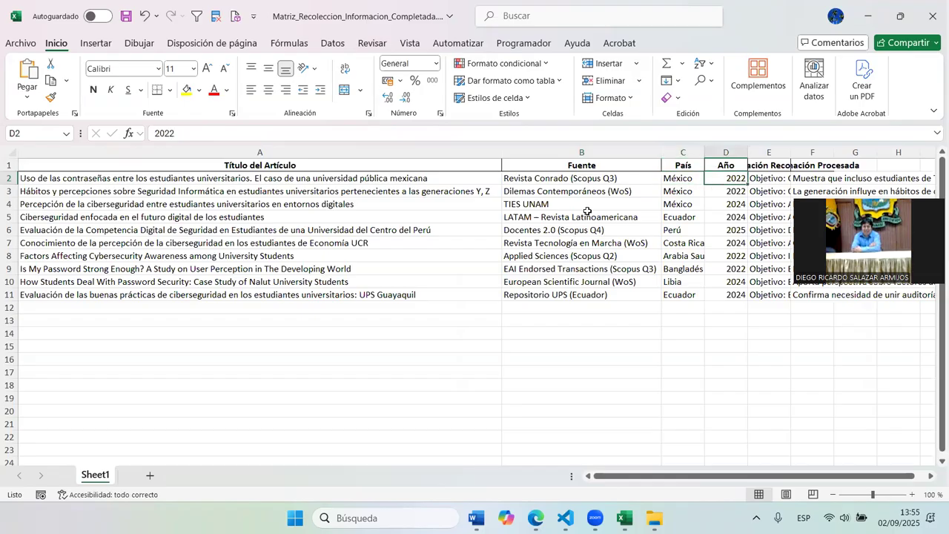
pyautogui.doubleClick(788, 156)
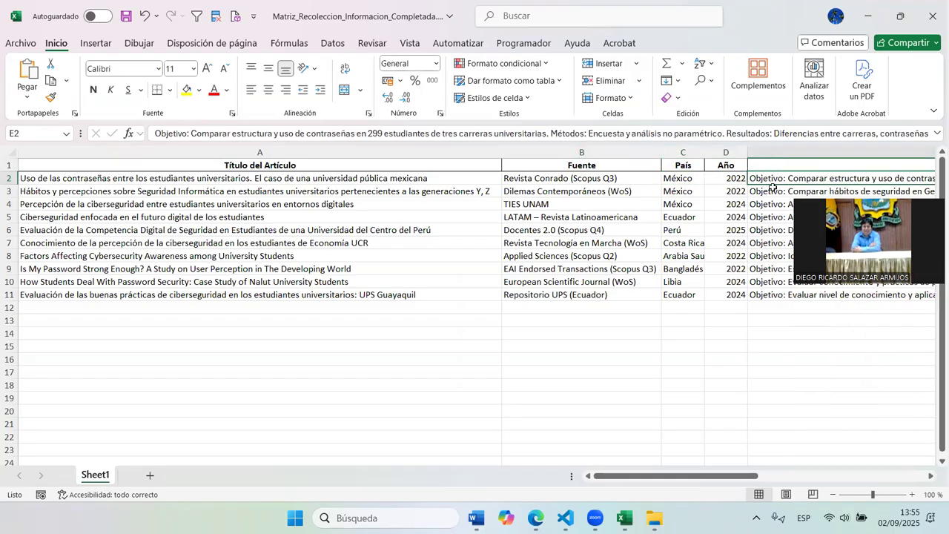
pyautogui.press('Up')
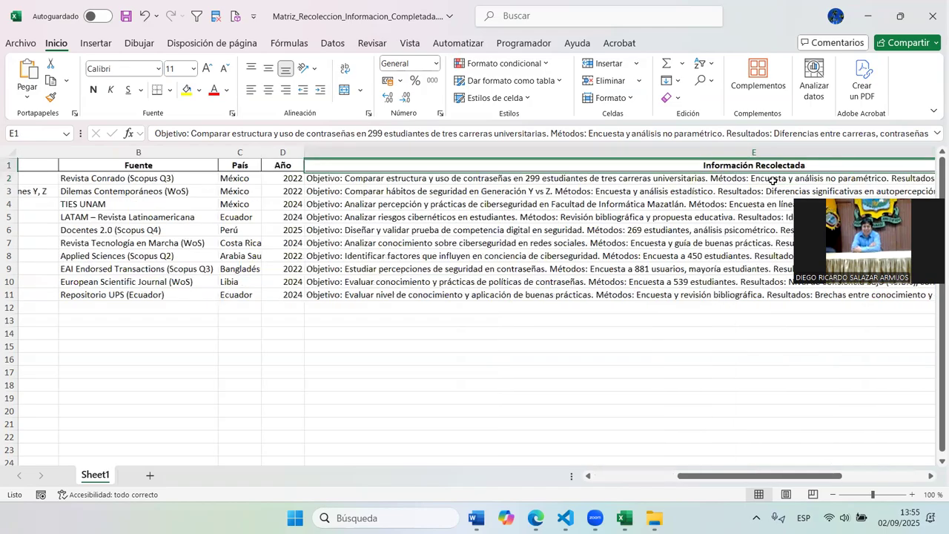
# Autofit the Información Procesada column to its contents and select its first entry, cell F2
pyautogui.press('Right')
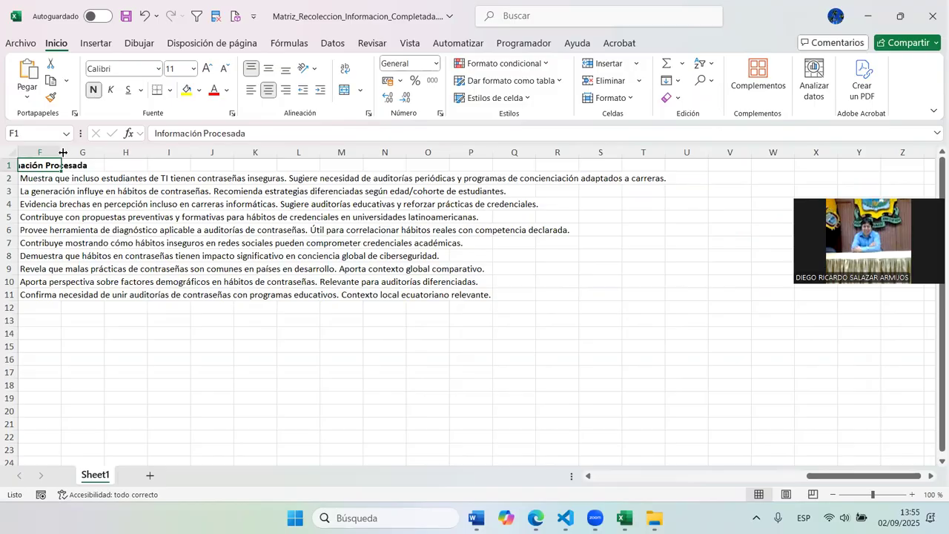
pyautogui.doubleClick(63, 152)
pyautogui.click(526, 184)
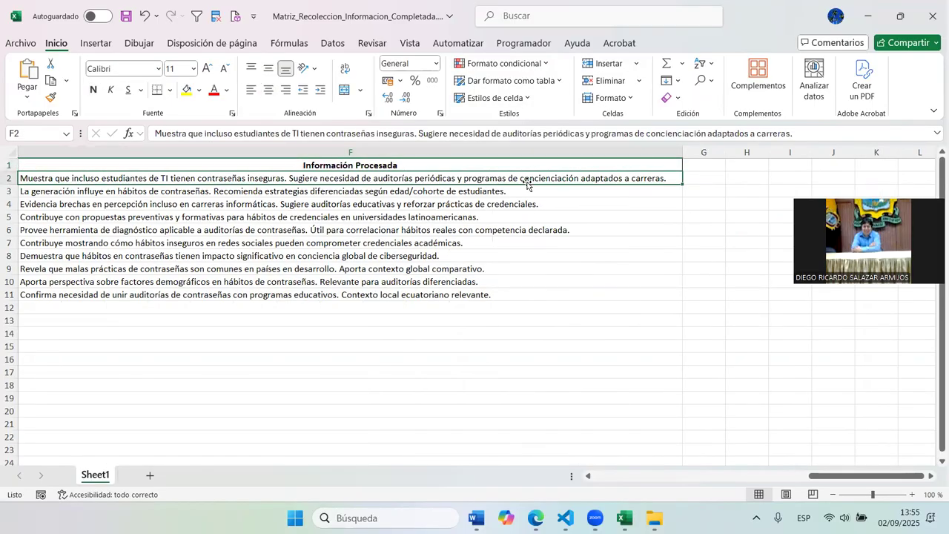
# Look over the rows and columns of the completed matrix, ending at the Título del Artículo header in cell A1
pyautogui.press('Down')
pyautogui.press('Down')
pyautogui.press('Down')
pyautogui.press('Down')
pyautogui.press('Down')
pyautogui.press('Down')
pyautogui.press('Down')
pyautogui.press('Down')
pyautogui.press('Down')
pyautogui.press('Down')
pyautogui.press('Down')
pyautogui.press('Down')
pyautogui.press('Down')
pyautogui.press('Down')
pyautogui.press('Down')
pyautogui.press('Down')
pyautogui.press('Down')
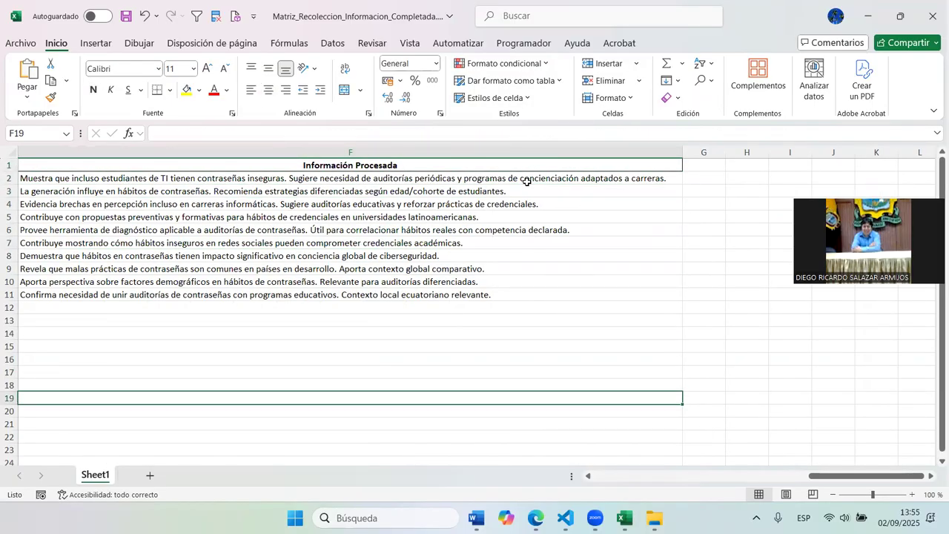
pyautogui.press('Left')
pyautogui.press('Left')
pyautogui.press('Left')
pyautogui.press('Left')
pyautogui.press('Left')
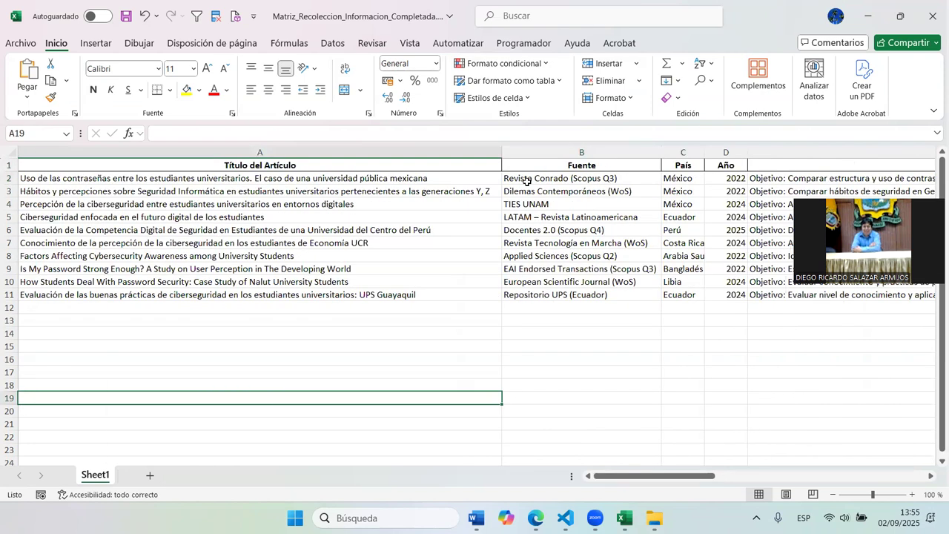
pyautogui.press('Up')
pyautogui.press('Up')
pyautogui.press('Up')
pyautogui.press('Up')
pyautogui.press('Up')
pyautogui.press('Up')
pyautogui.press('Up')
pyautogui.press('Up')
pyautogui.press('Up')
pyautogui.press('Up')
pyautogui.press('Up')
pyautogui.press('Up')
pyautogui.press('Up')
pyautogui.press('Up')
pyautogui.press('Up')
pyautogui.press('Up')
pyautogui.press('Up')
pyautogui.press('Up')
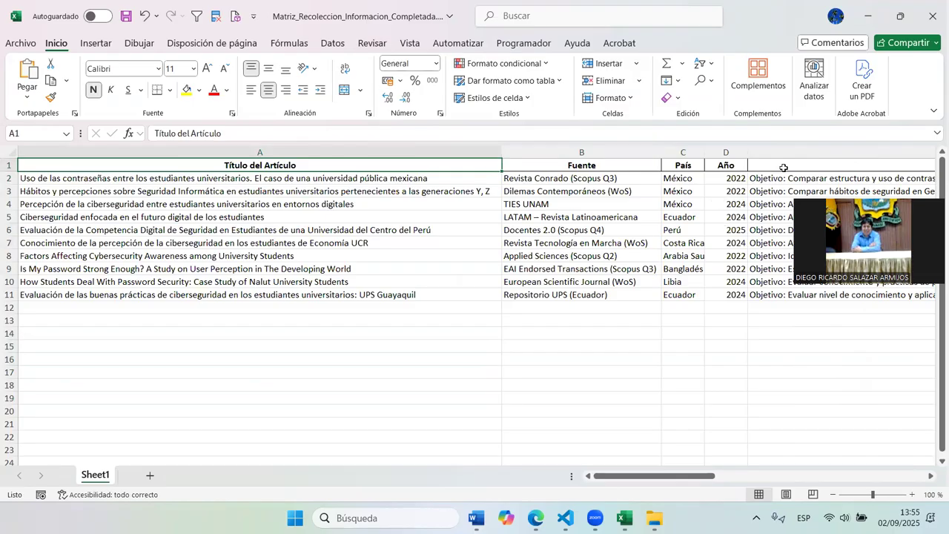
# Minimize both Excel workbooks and close the Descargas folder window to return to the ChatGPT conversation in the browser
pyautogui.click(867, 17)
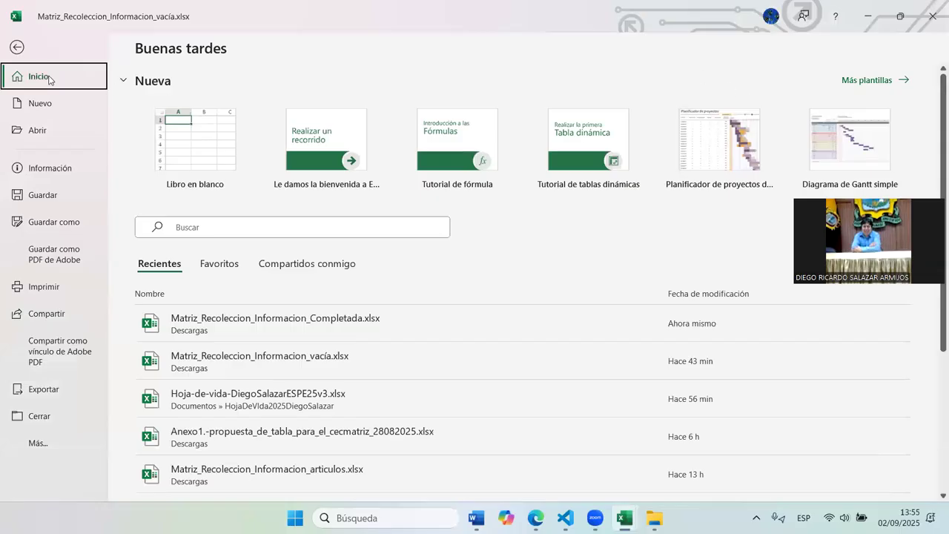
pyautogui.click(17, 47)
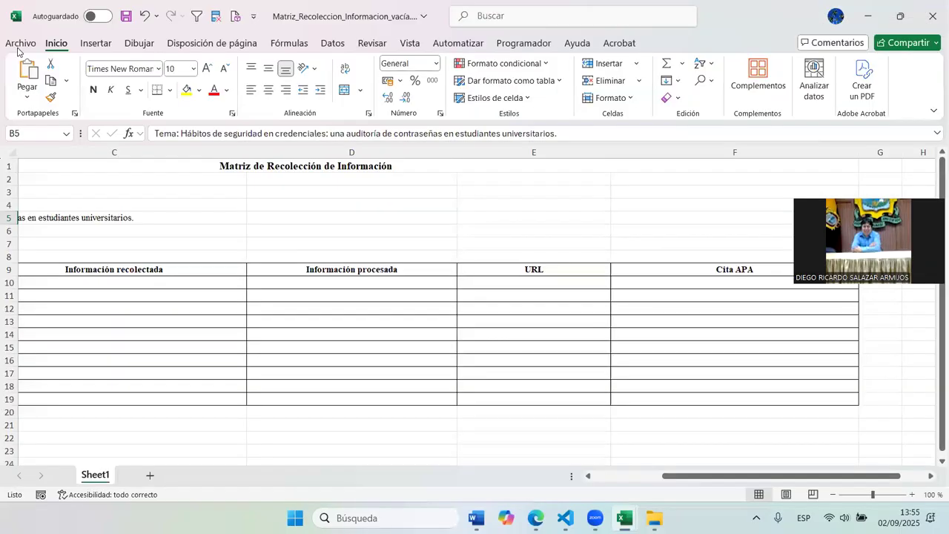
pyautogui.click(867, 16)
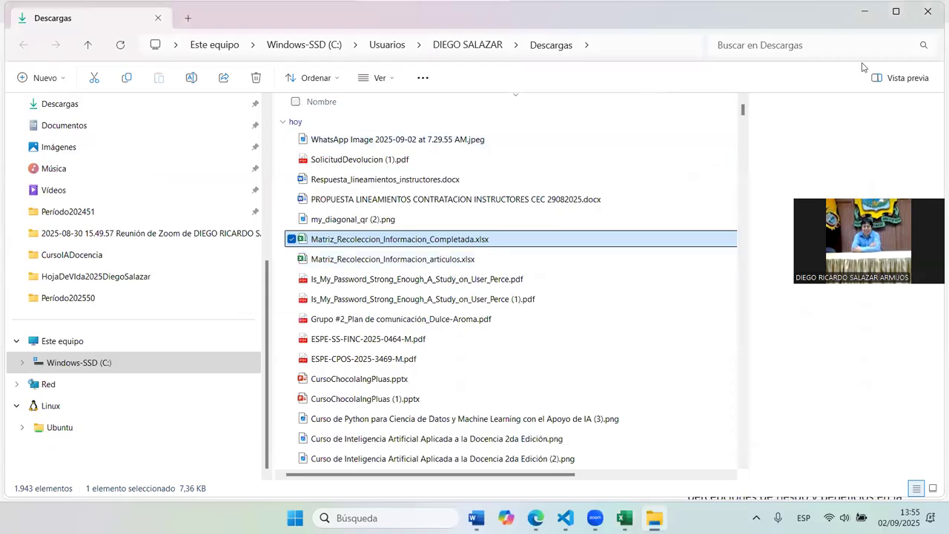
pyautogui.click(928, 11)
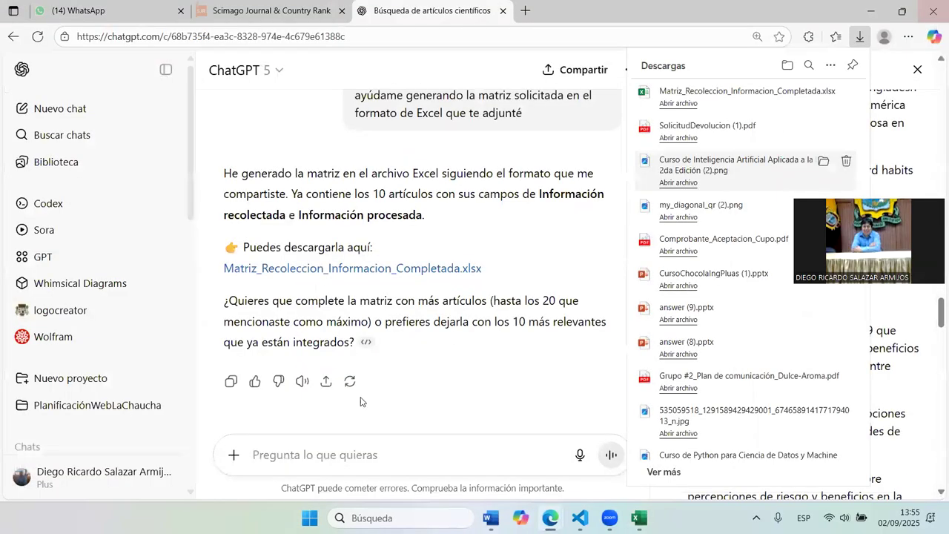
# Write the follow-up prompt "no, requiero que la realices conforme el formato que adjunto." without sending it
pyautogui.click(257, 441)
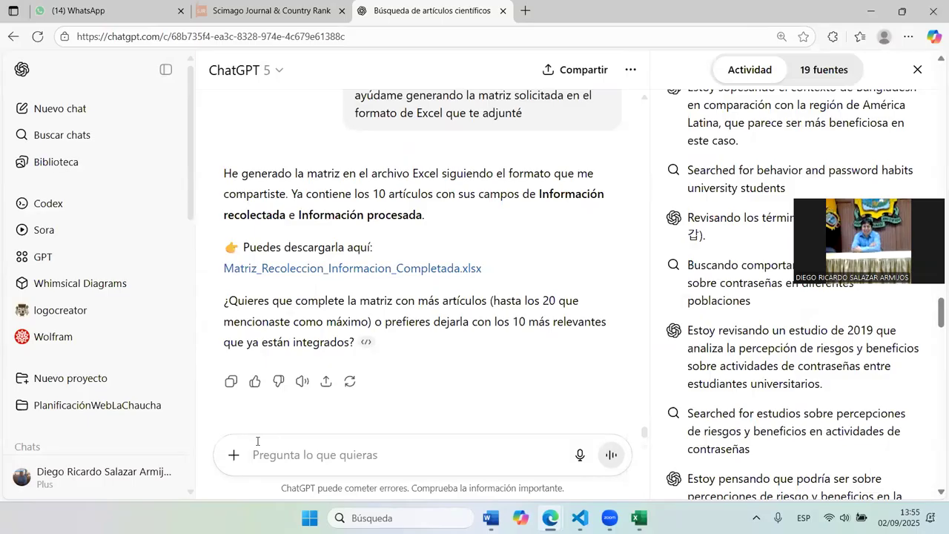
pyautogui.write('no')
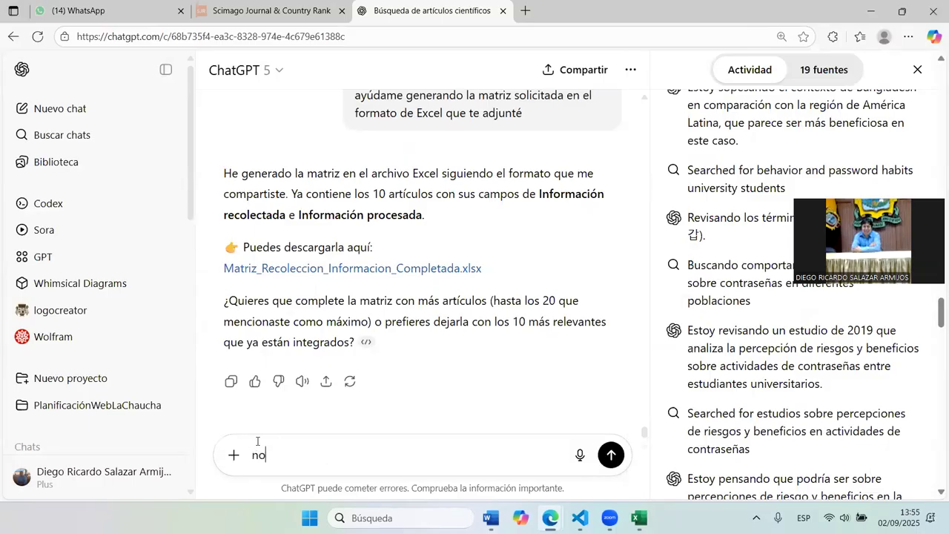
pyautogui.write(', requiero que la realic')
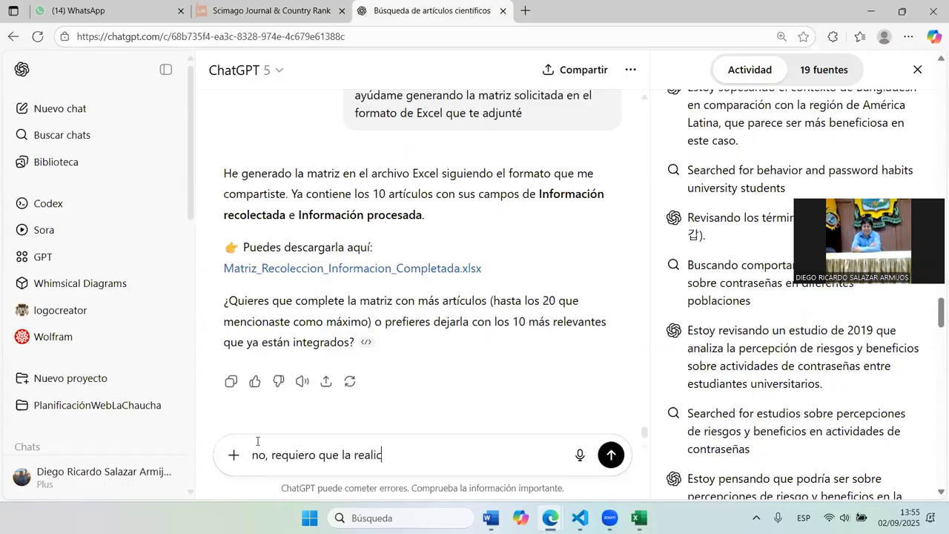
pyautogui.write('es conforme el ')
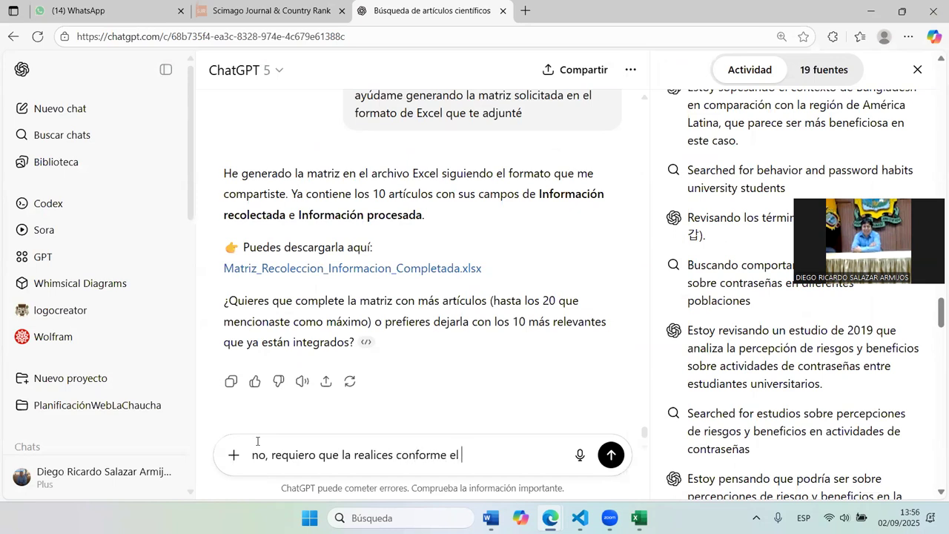
pyautogui.write('formato que adjunto.')
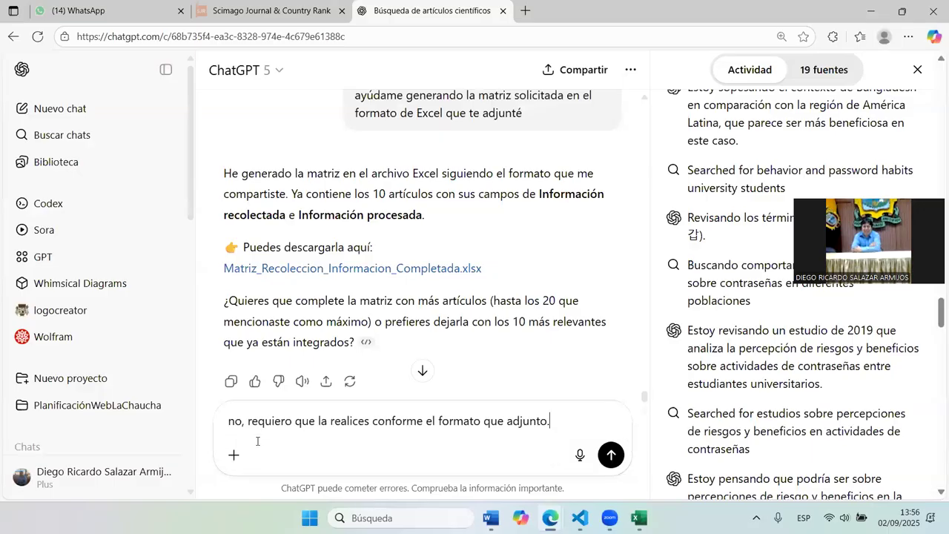
# Attach Matriz_Recoleccion_Informacion_vacía.xlsx from the Descargas folder to the prompt and send it
pyautogui.click(234, 455)
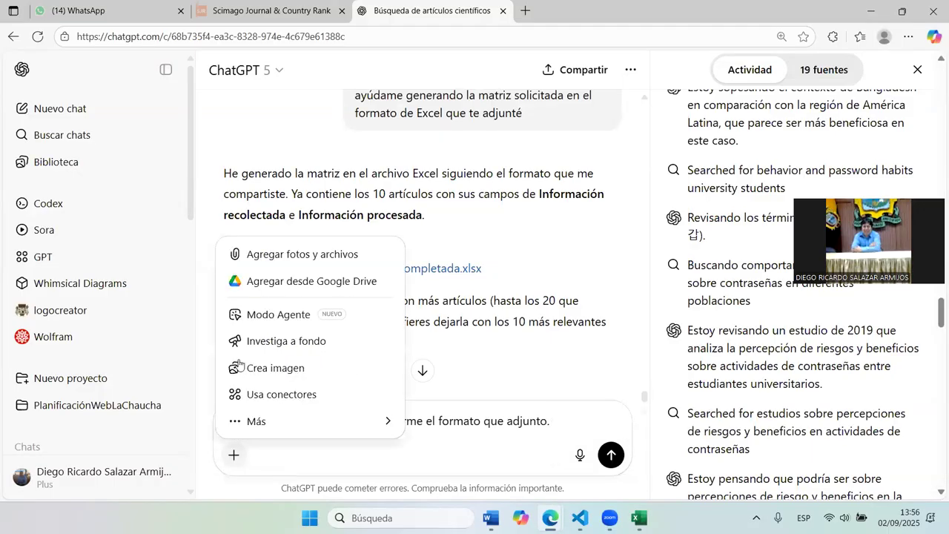
pyautogui.click(264, 259)
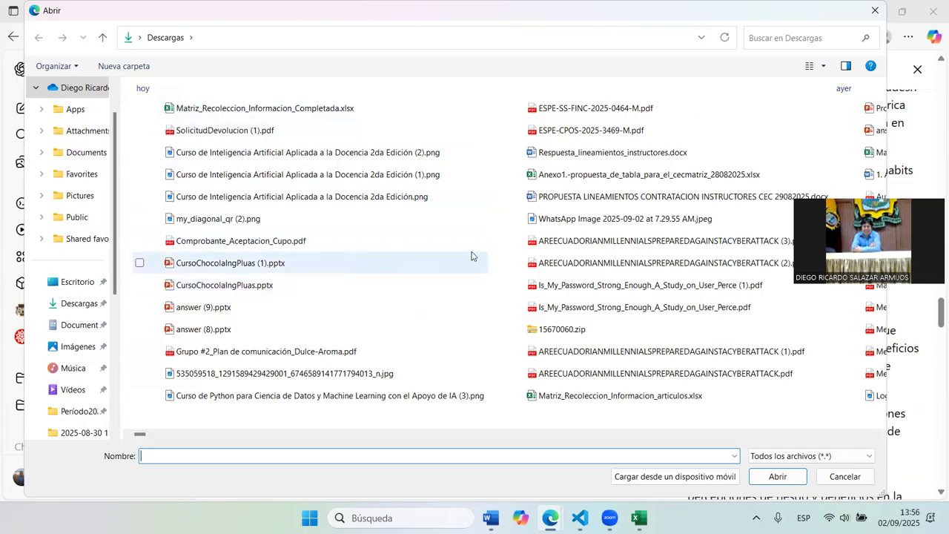
pyautogui.click(880, 433)
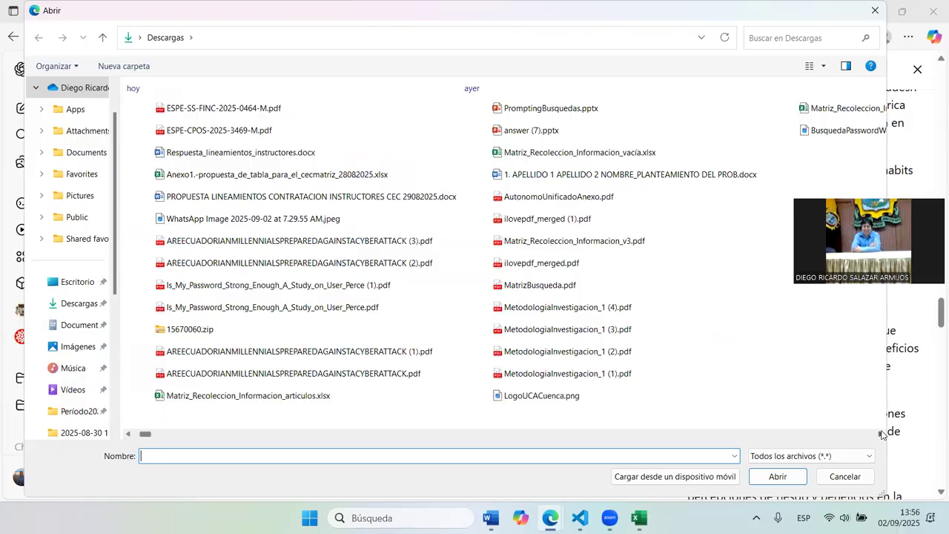
pyautogui.click(595, 153)
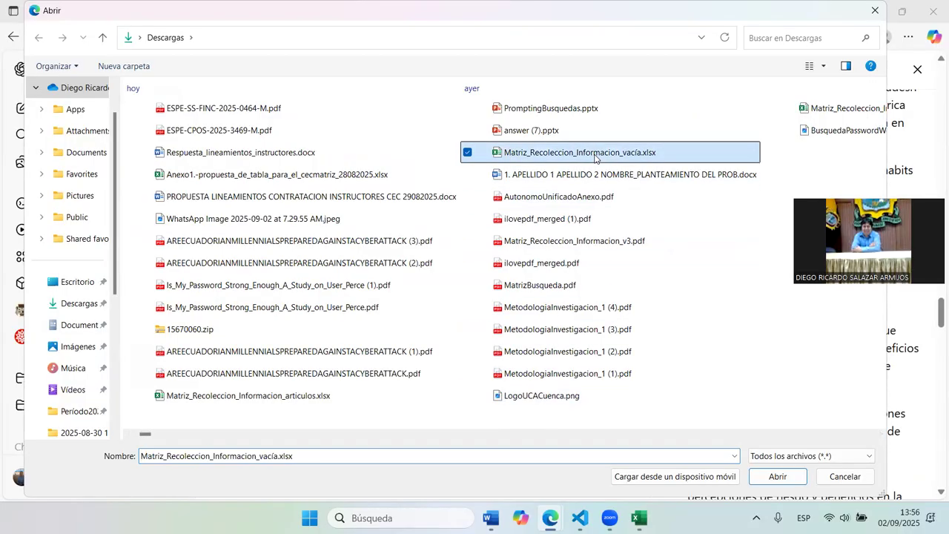
pyautogui.click(775, 476)
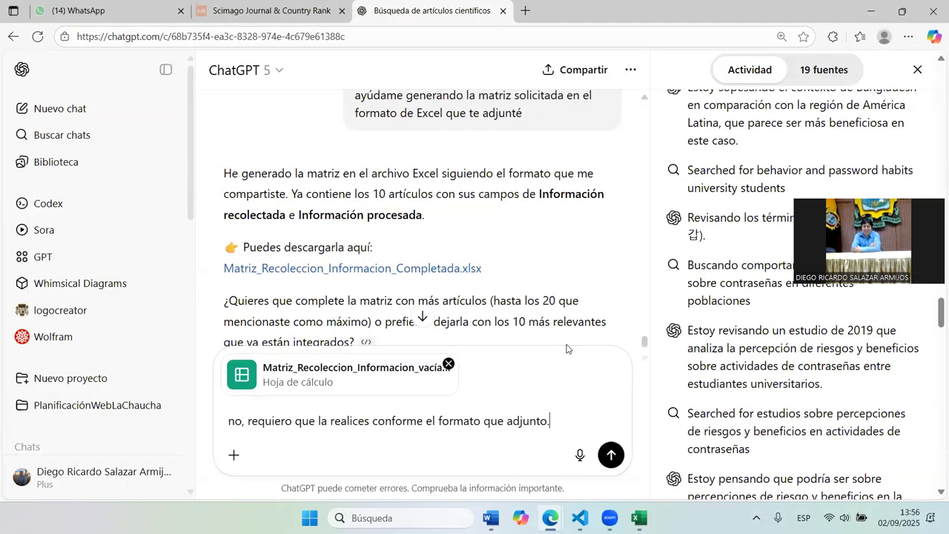
pyautogui.click(611, 455)
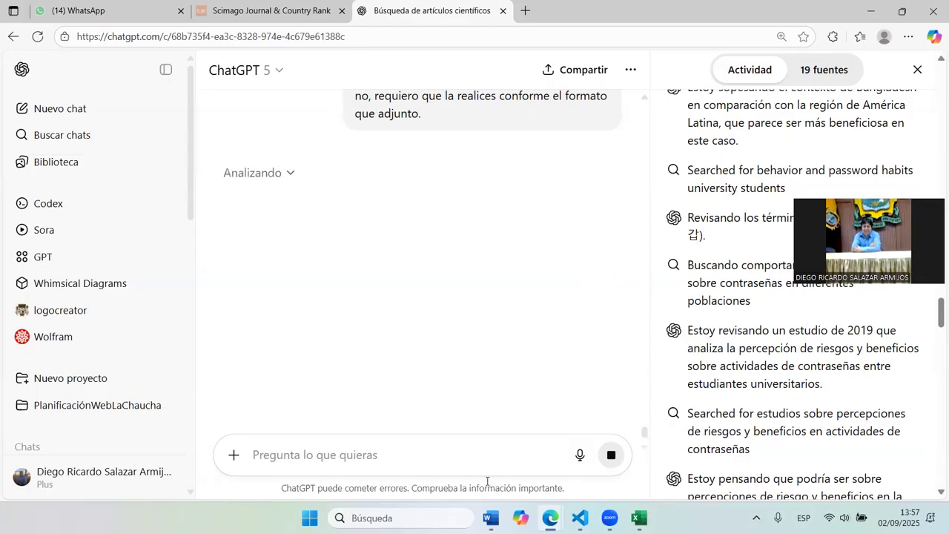
pyautogui.click(612, 473)
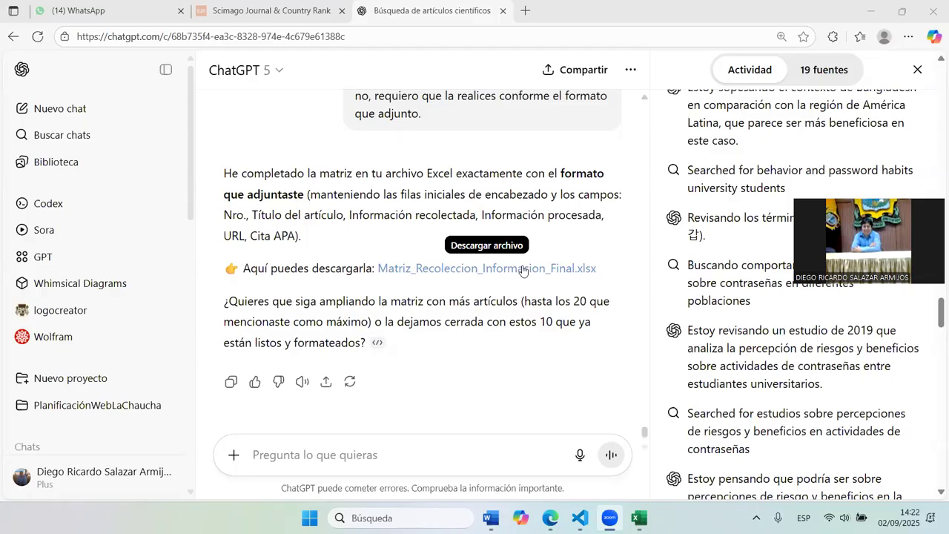
# Download the generated Matriz_Recoleccion_Informacion_Final.xlsx and open it in Excel
pyautogui.rightClick(523, 271)
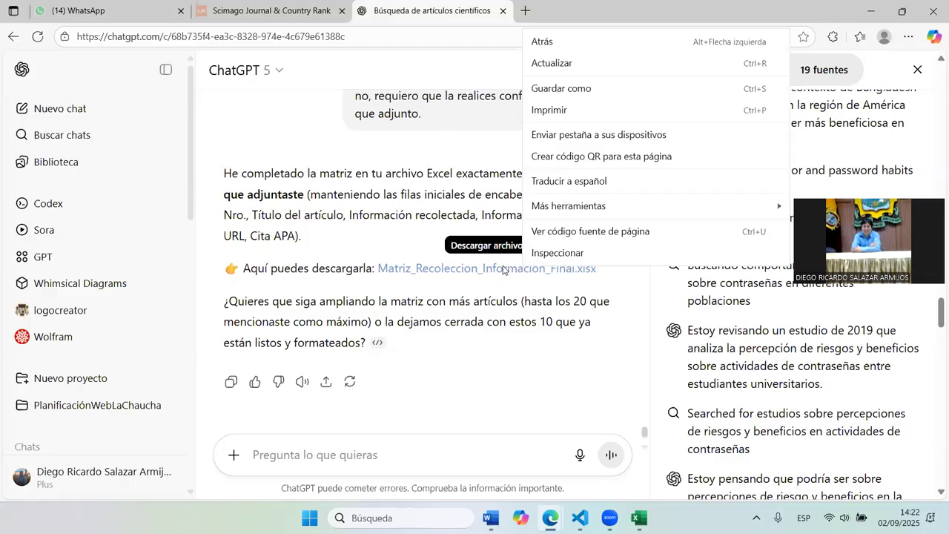
pyautogui.click(503, 270)
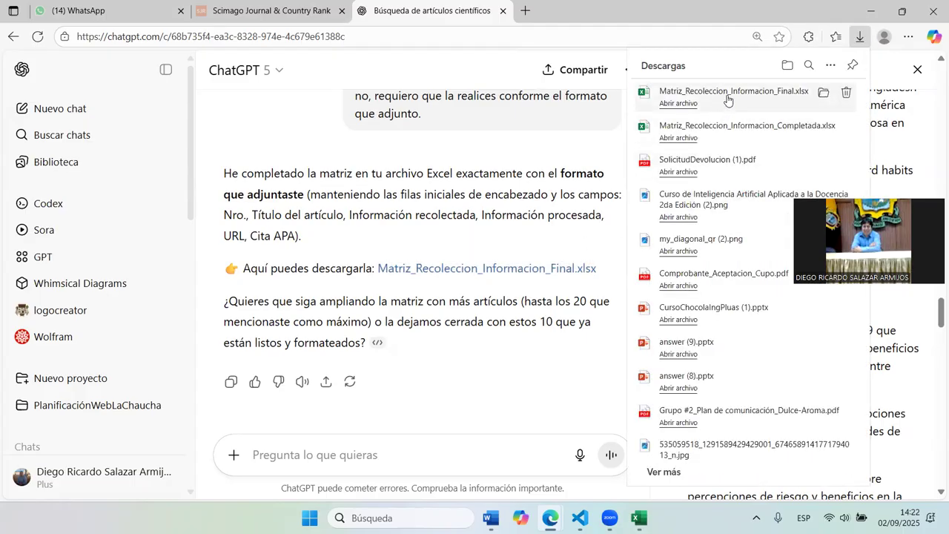
pyautogui.click(727, 100)
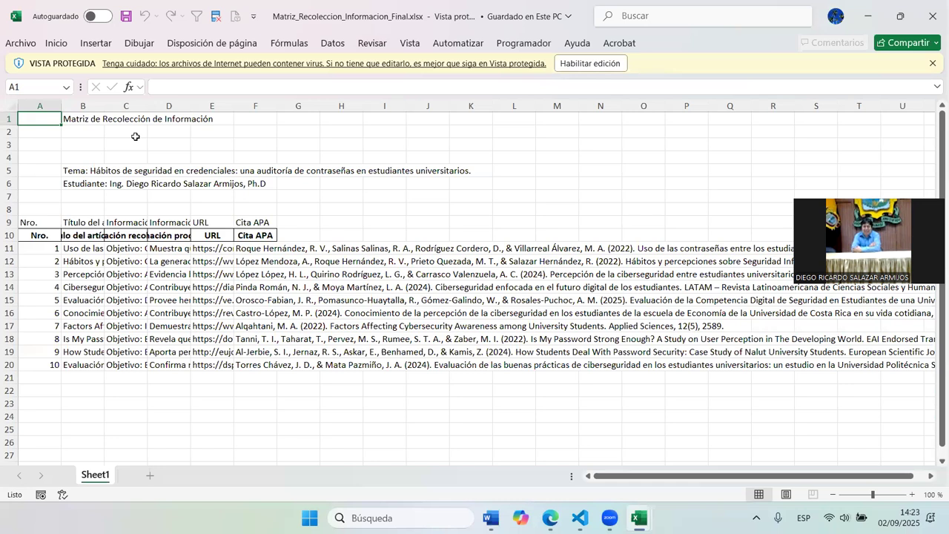
# Autofit the Nro. and Título del artículo columns and select the first article title, cell B11
pyautogui.doubleClick(61, 106)
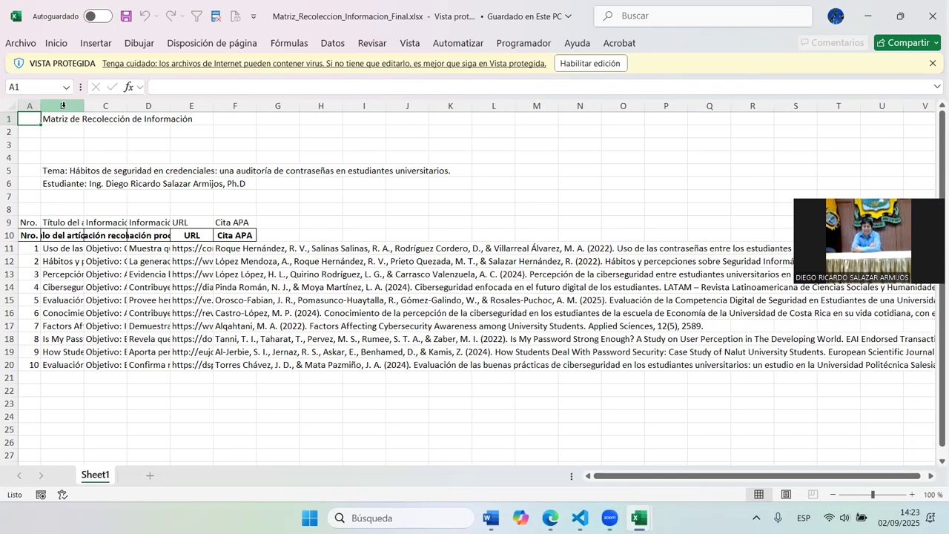
pyautogui.doubleClick(81, 107)
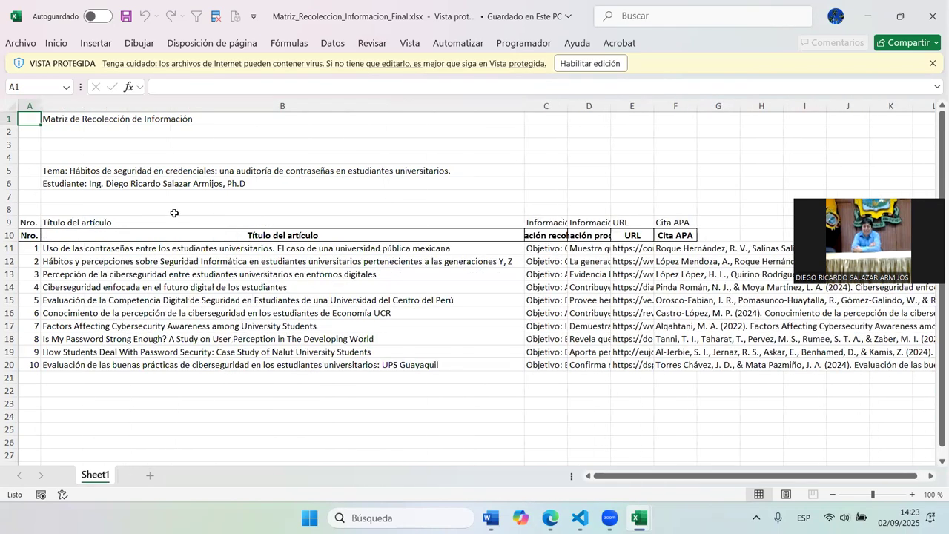
pyautogui.click(168, 246)
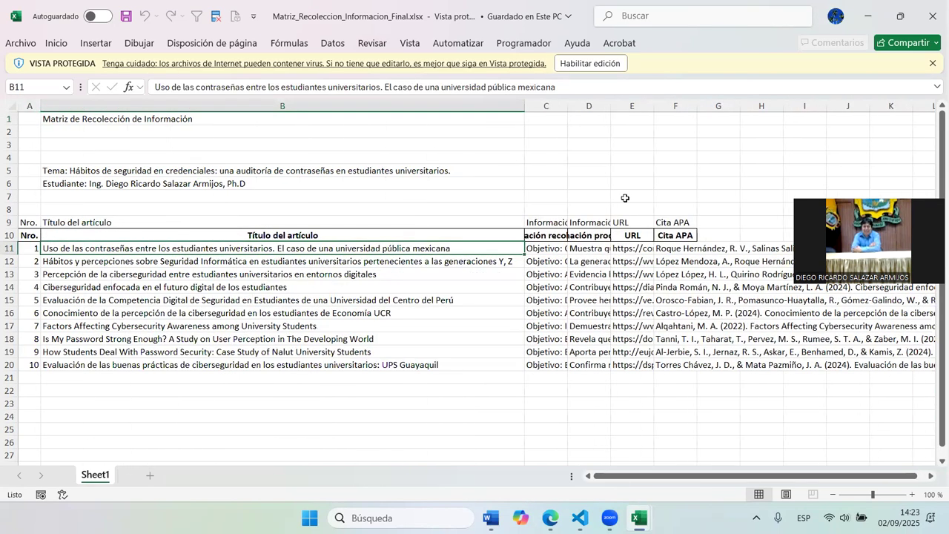
# Autofit the Información recolectada and Información procesada columns so their full contents can be read
pyautogui.doubleClick(567, 106)
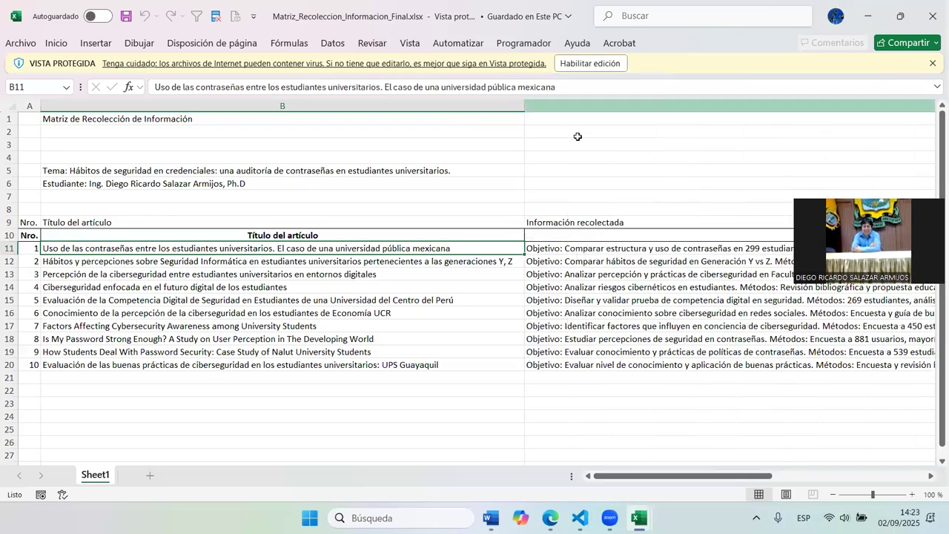
pyautogui.click(627, 248)
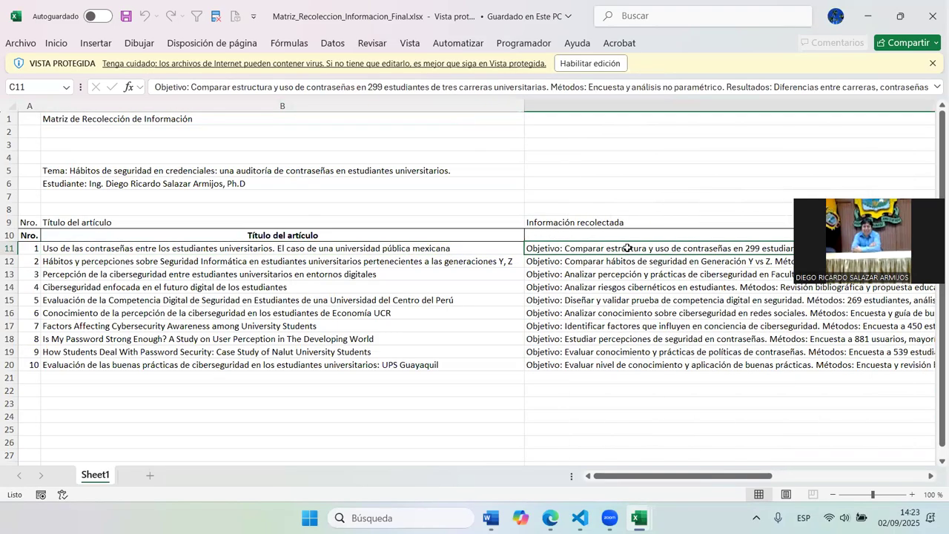
pyautogui.press('Right')
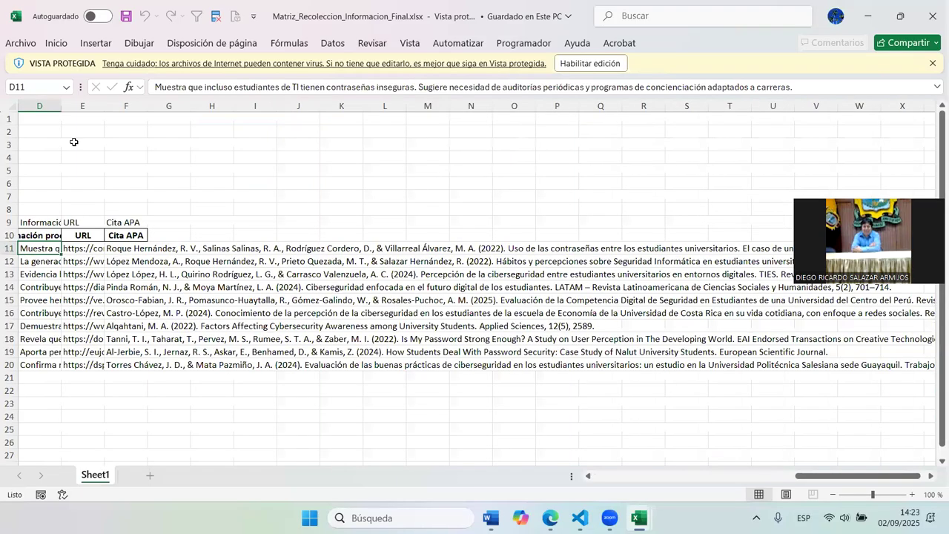
pyautogui.doubleClick(60, 106)
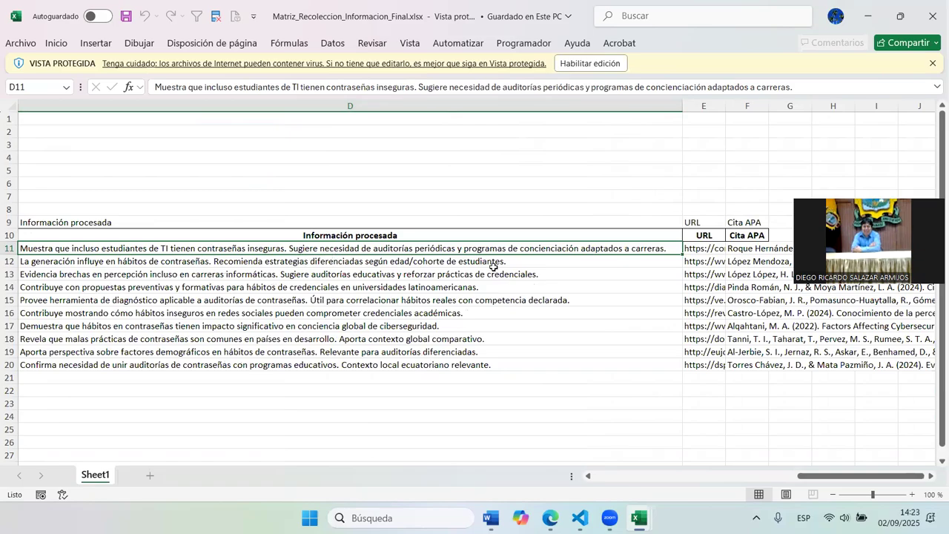
# Autofit the URL and Cita APA columns to their contents, with the first citation, cell F11, selected
pyautogui.doubleClick(725, 105)
pyautogui.click(727, 249)
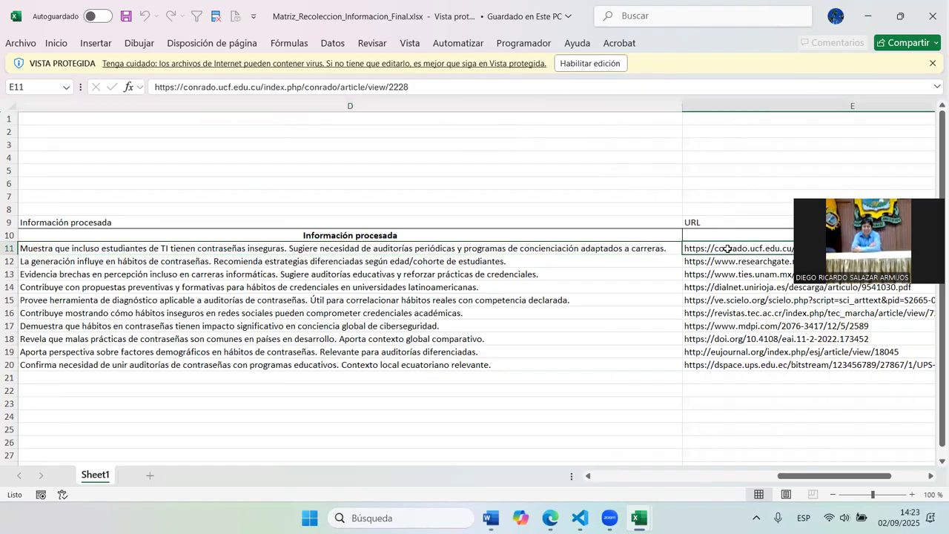
pyautogui.press('Right')
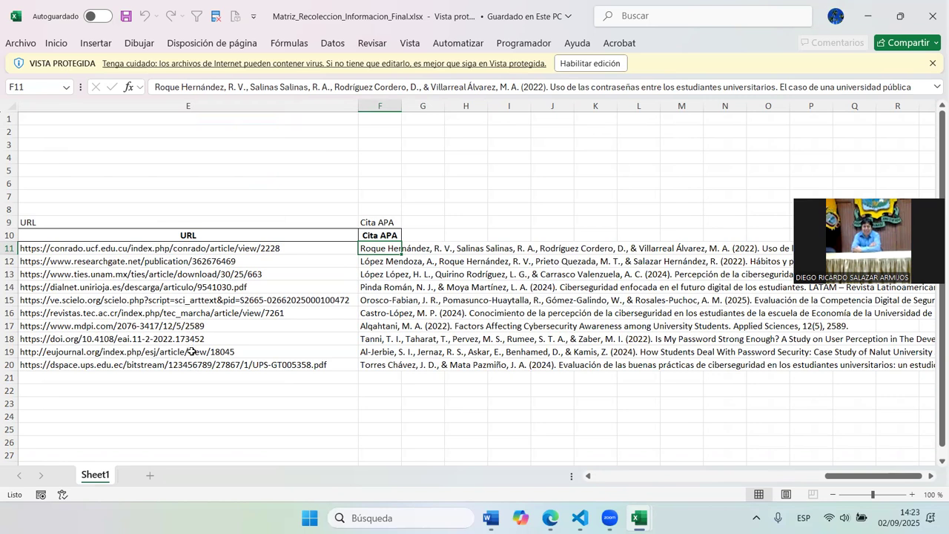
pyautogui.moveTo(401, 106); pyautogui.dragTo(401, 106)
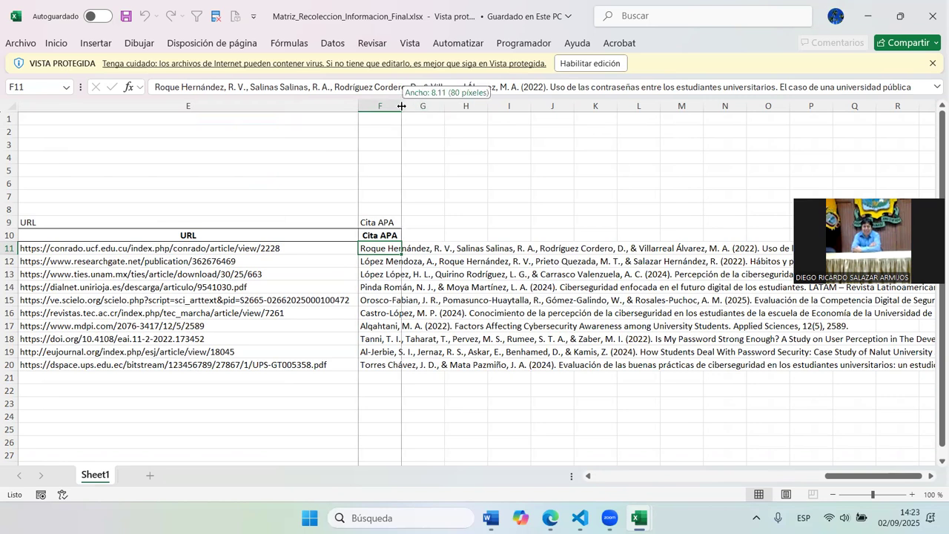
pyautogui.doubleClick(401, 106)
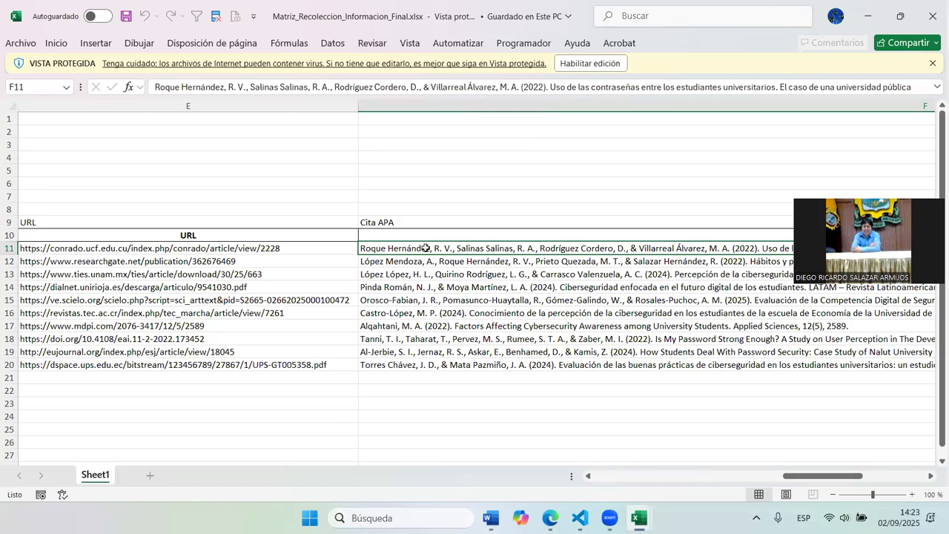
# Go back to the Título del artículo column and review the article titles in rows 11 to 20
pyautogui.press('Left')
pyautogui.press('Left')
pyautogui.press('Left')
pyautogui.press('Left')
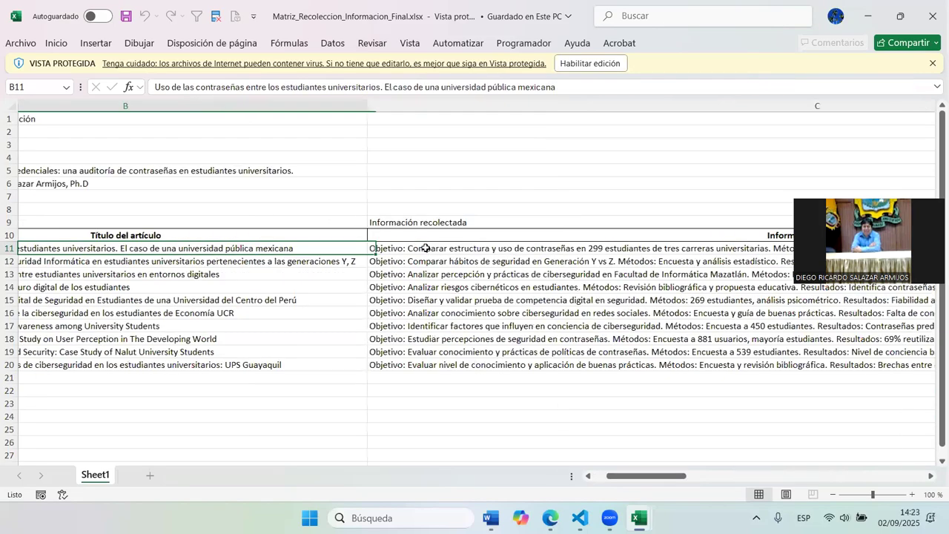
pyautogui.press('Left')
pyautogui.press('Right')
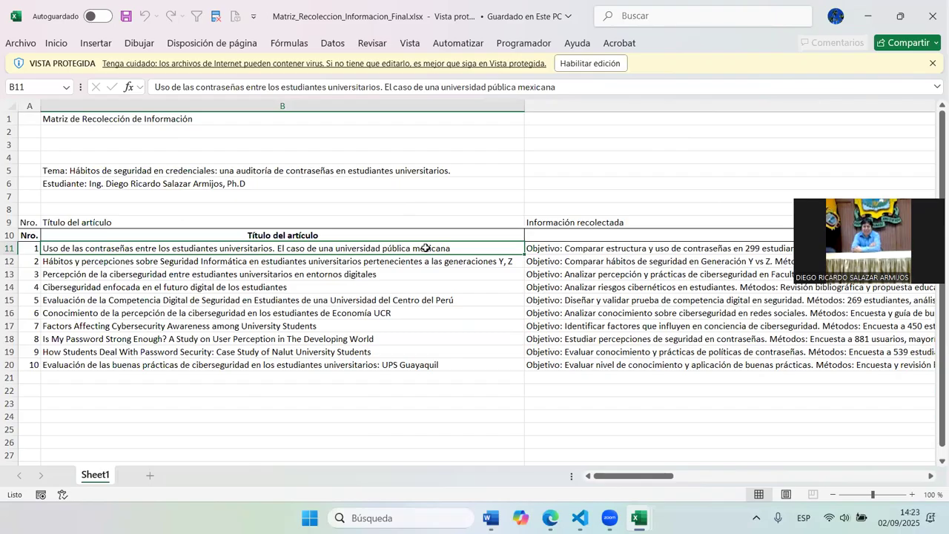
pyautogui.press('Down')
pyautogui.press('Down')
pyautogui.press('Down')
pyautogui.press('Down')
pyautogui.press('Down')
pyautogui.press('Down')
pyautogui.press('Down')
pyautogui.press('Down')
pyautogui.press('Down')
pyautogui.press('Down')
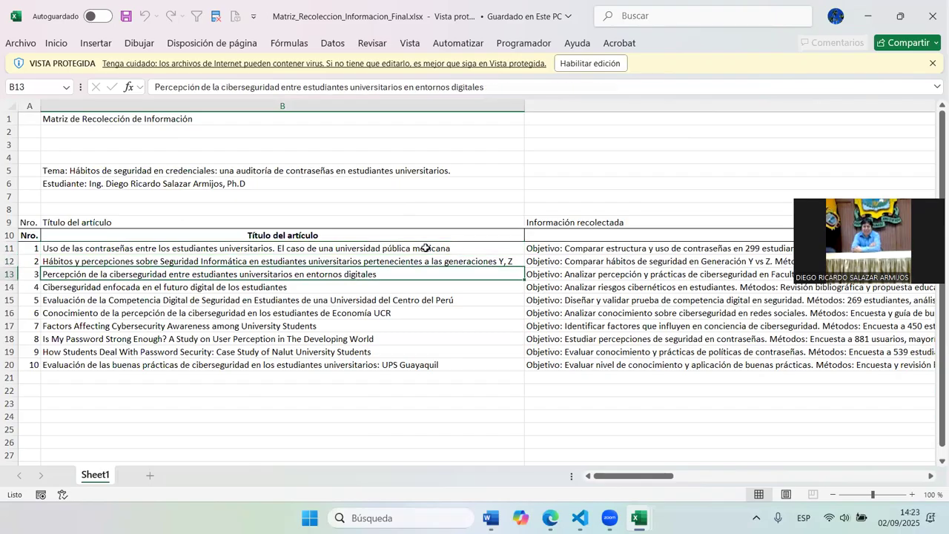
pyautogui.press('Up')
pyautogui.press('Up')
pyautogui.press('Up')
pyautogui.press('Up')
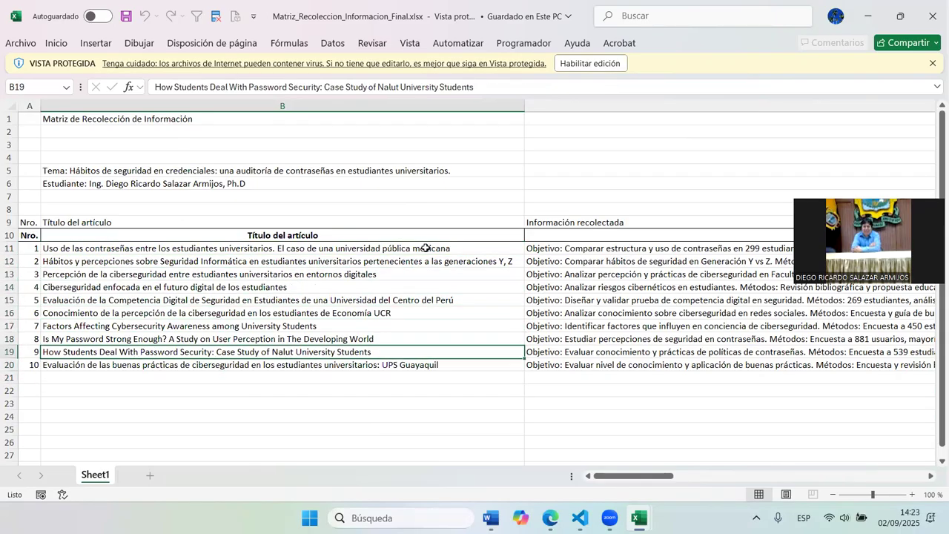
# Review the Información procesada, URL and Cita APA columns, finishing on the first article's URL in cell E11
pyautogui.press('Right')
pyautogui.press('Up')
pyautogui.press('Right')
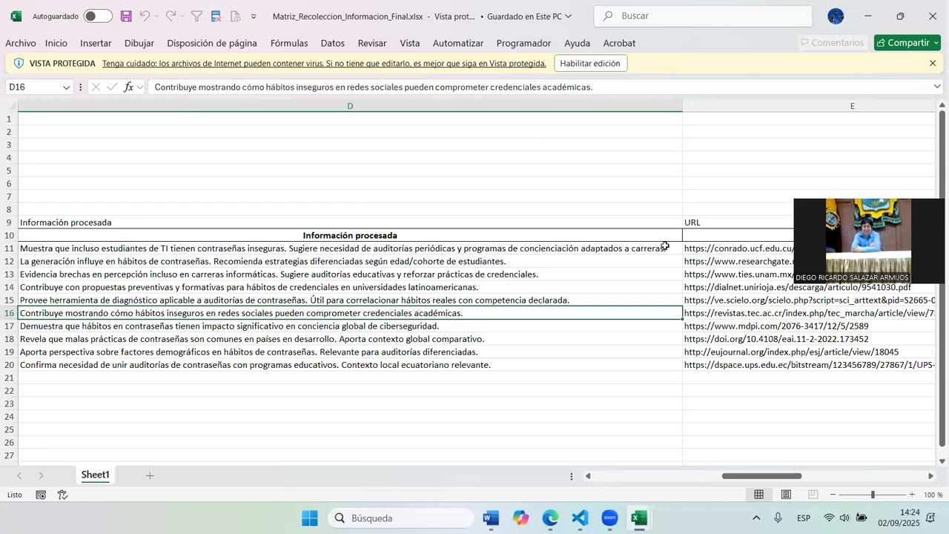
pyautogui.click(711, 249)
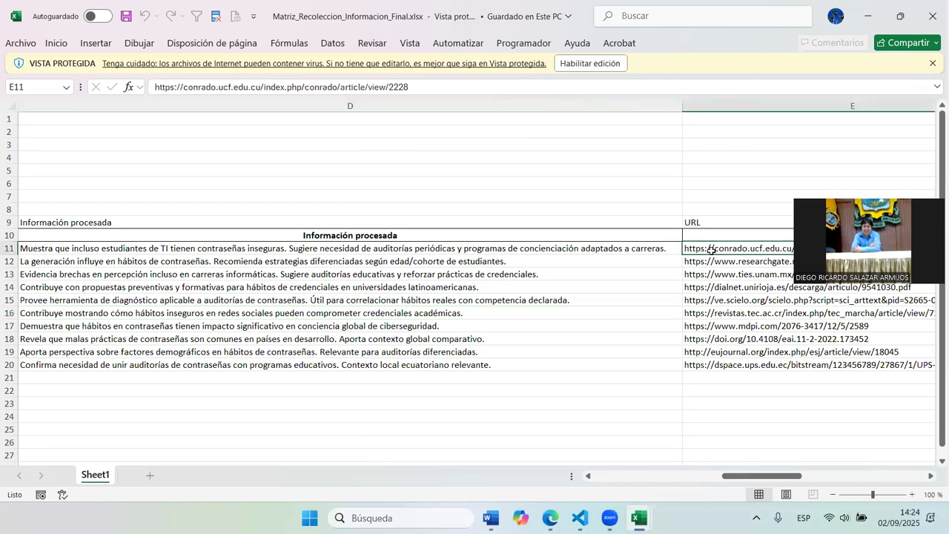
pyautogui.press('Right')
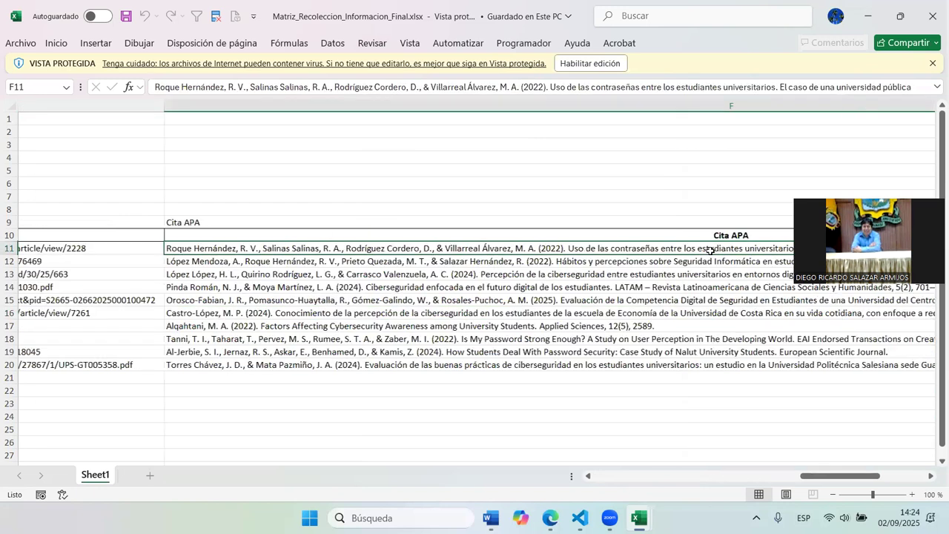
pyautogui.press('Right')
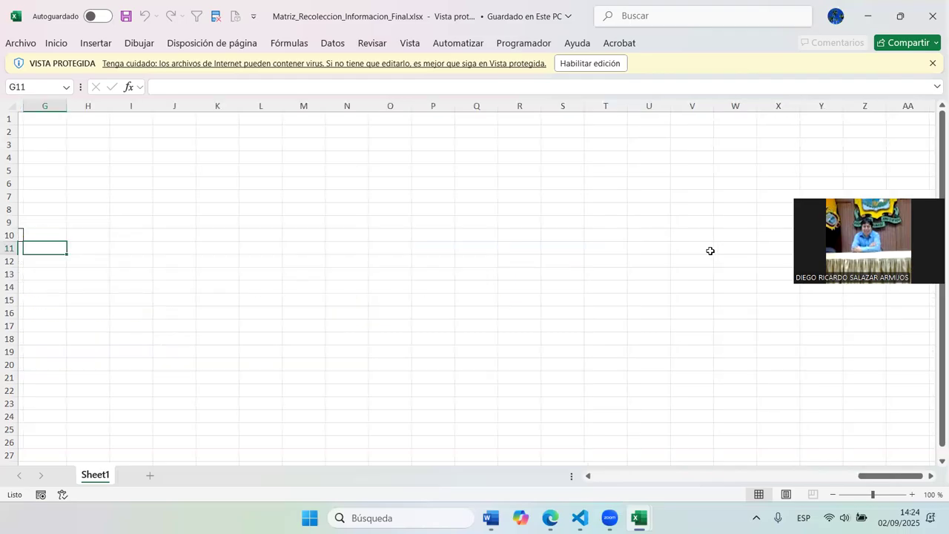
pyautogui.press('Left')
pyautogui.press('Left')
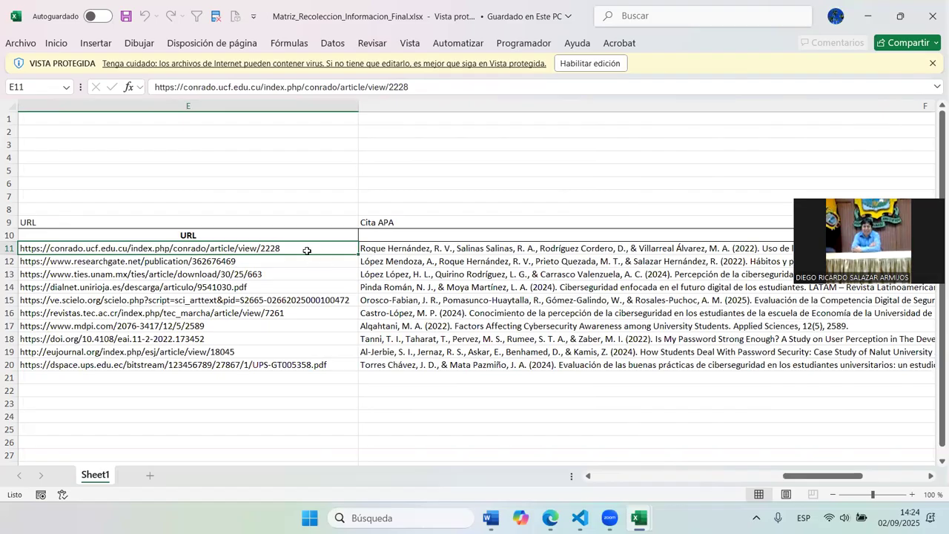
# Enable editing for the protected workbook and autofit the URL column so the links in rows 11 to 20 can be read
pyautogui.click(428, 88)
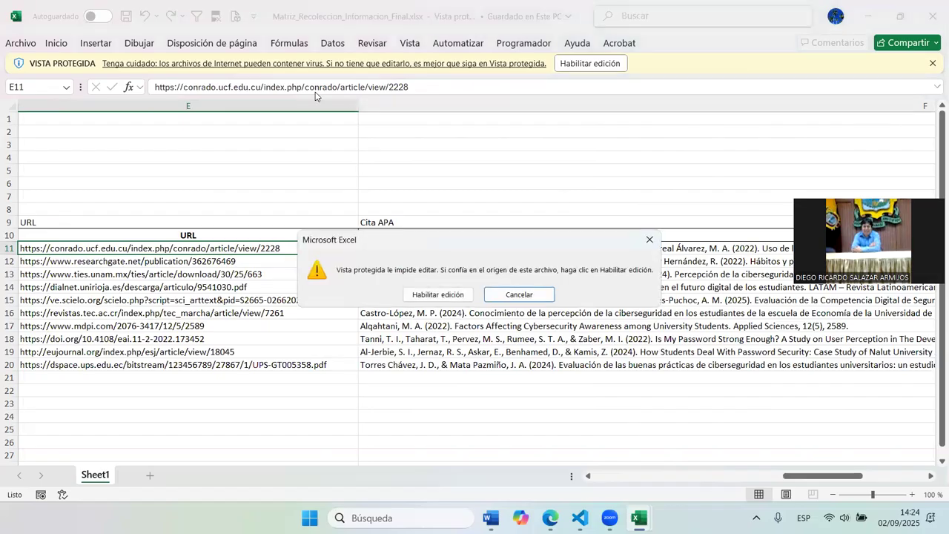
pyautogui.click(415, 294)
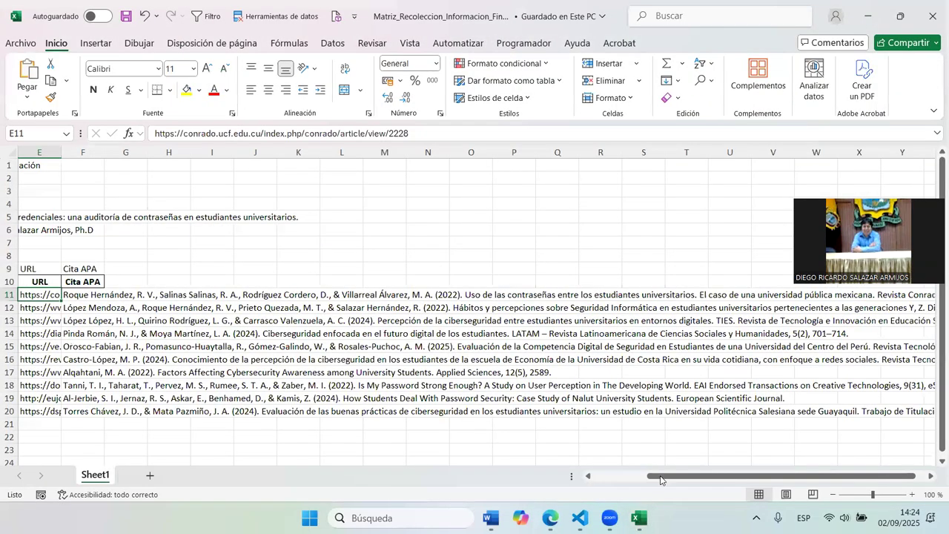
pyautogui.click(589, 475)
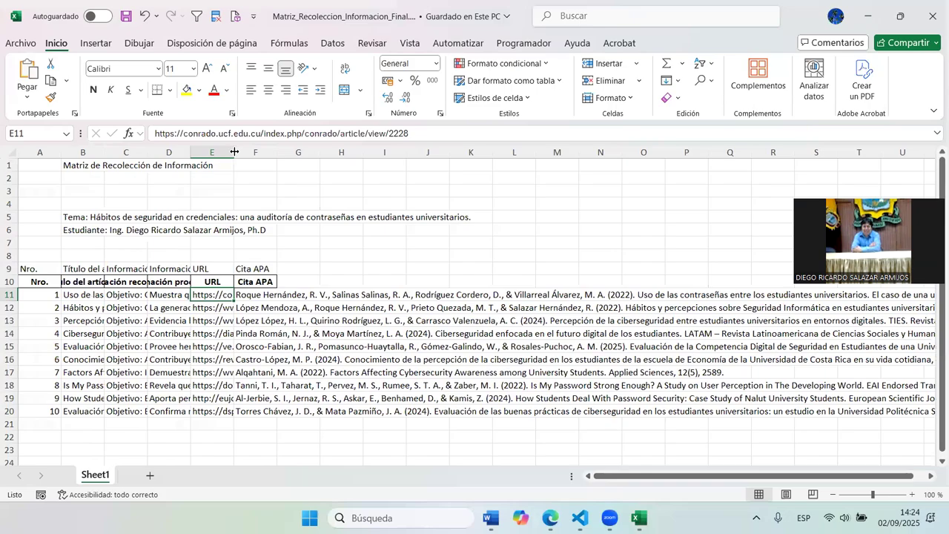
pyautogui.doubleClick(235, 151)
pyautogui.click(371, 321)
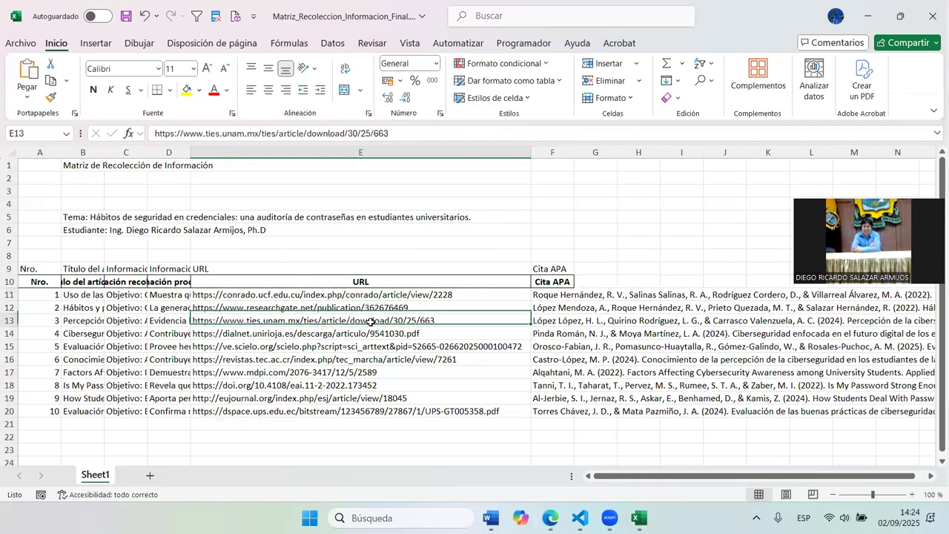
pyautogui.hotkey('ctrl', 'Down')
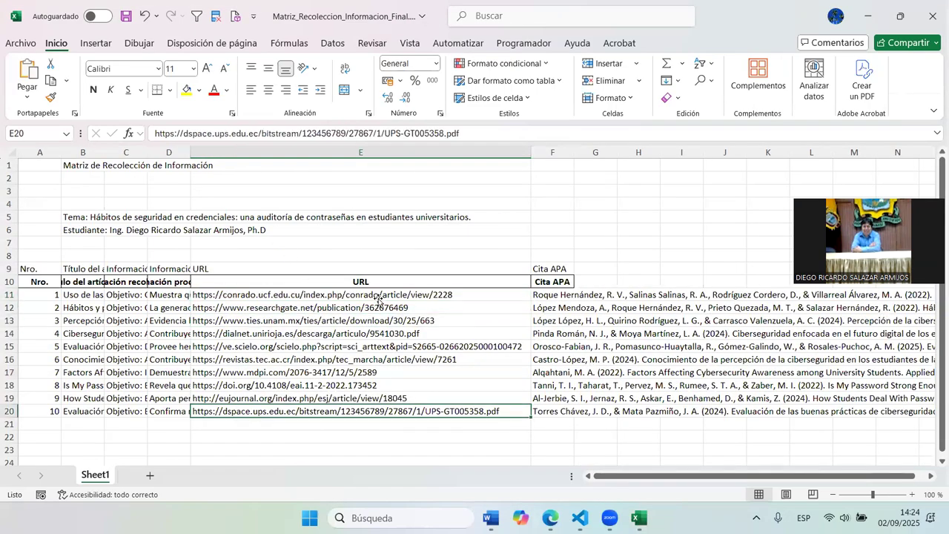
# Copy the first article's URL from cell E11, switch to the Edge browser and open it in a new tab
pyautogui.click(378, 298)
pyautogui.moveTo(409, 134); pyautogui.dragTo(150, 131)
pyautogui.hotkey('ctrl', 'c')
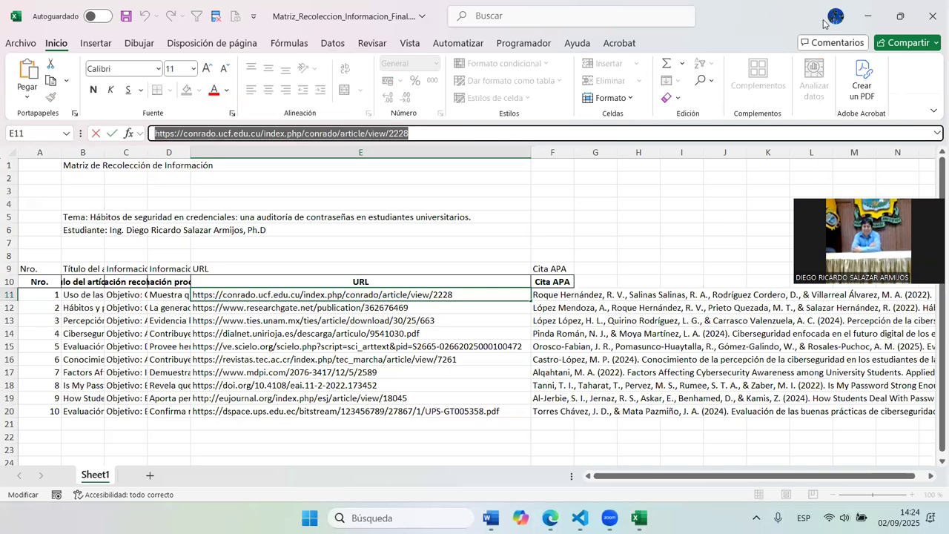
pyautogui.click(871, 16)
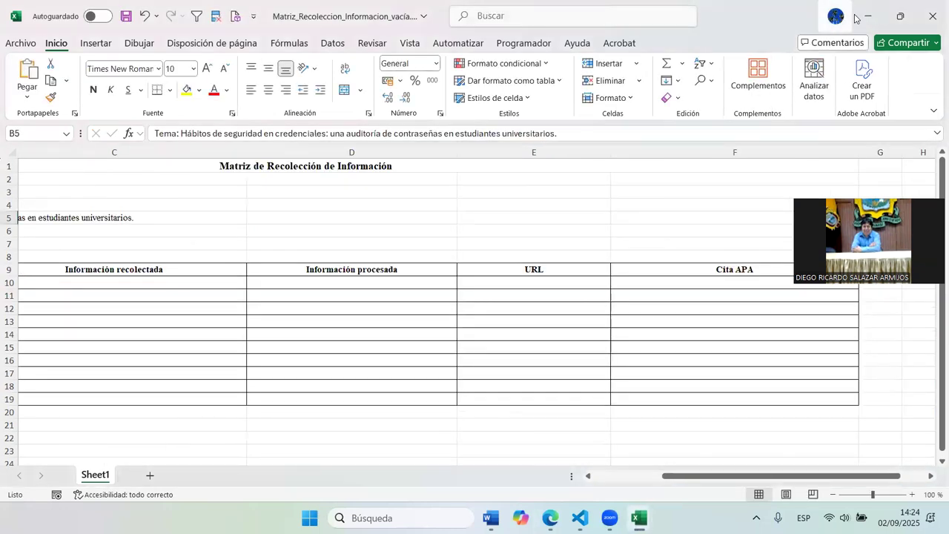
pyautogui.click(870, 16)
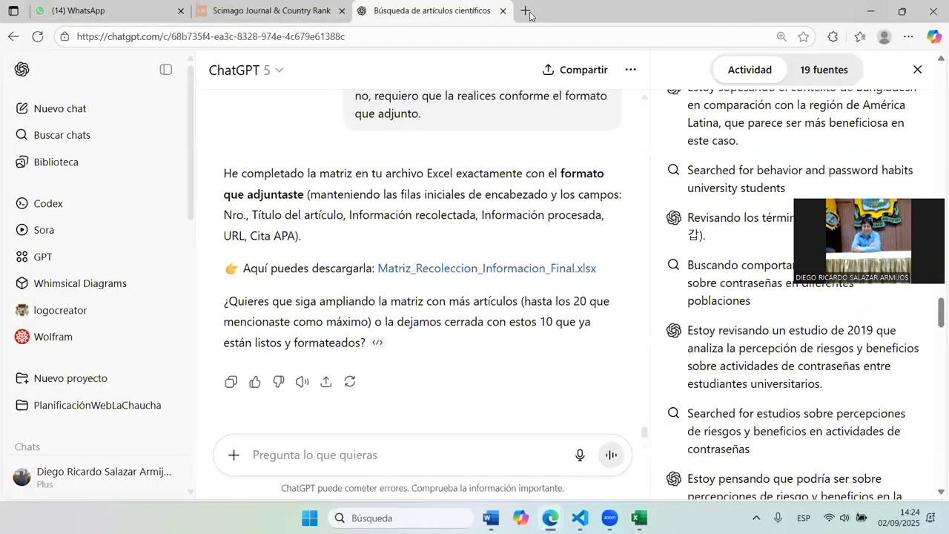
pyautogui.click(524, 12)
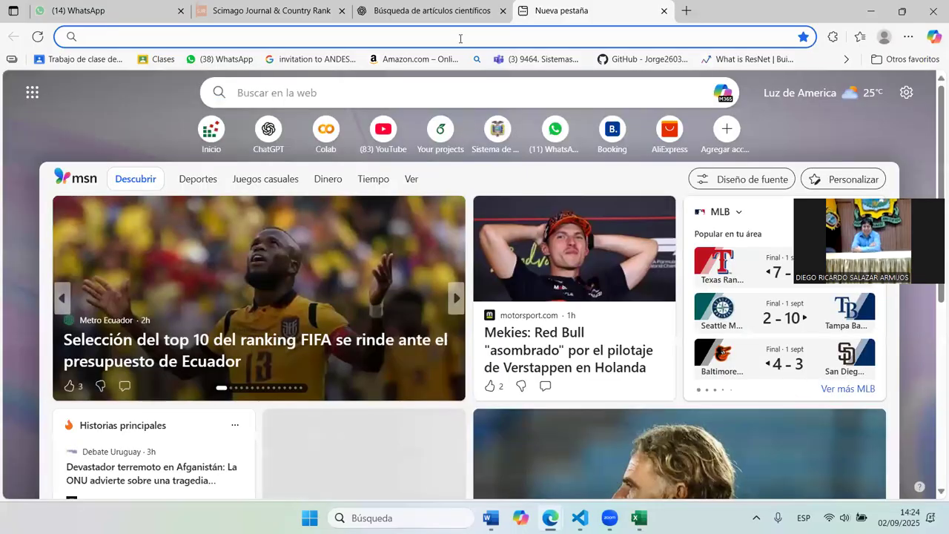
pyautogui.hotkey('ctrl', 'v')
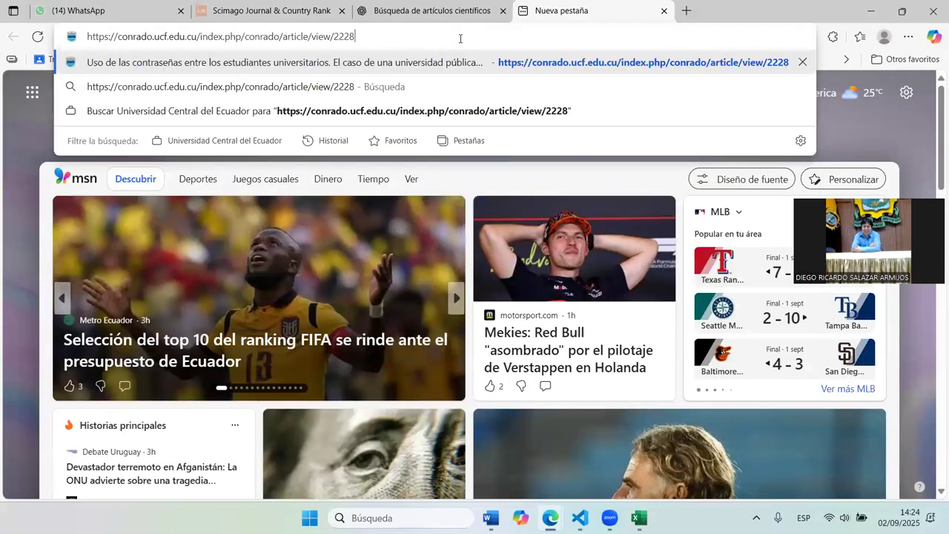
pyautogui.press('Return')
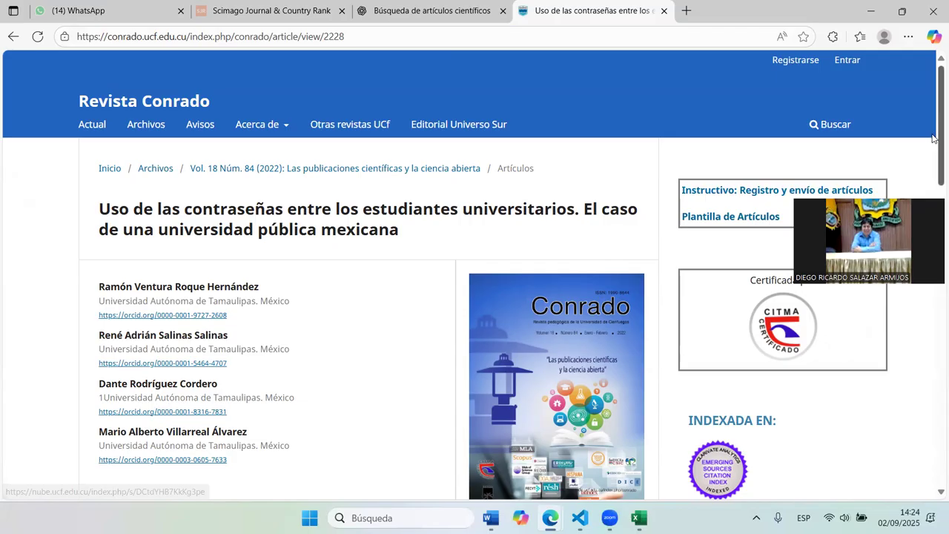
# Look through the article's page on Revista Conrado, checking its title, authors, abstract and citation
pyautogui.moveTo(932, 130); pyautogui.dragTo(933, 171)
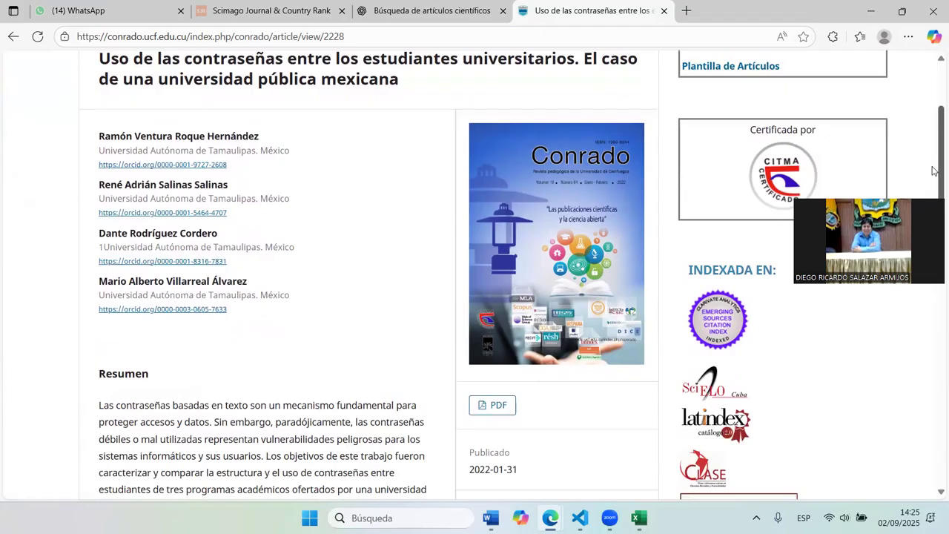
pyautogui.moveTo(932, 172); pyautogui.dragTo(933, 293)
pyautogui.scroll(-2, 933, 193)
pyautogui.scroll(1, 933, 293)
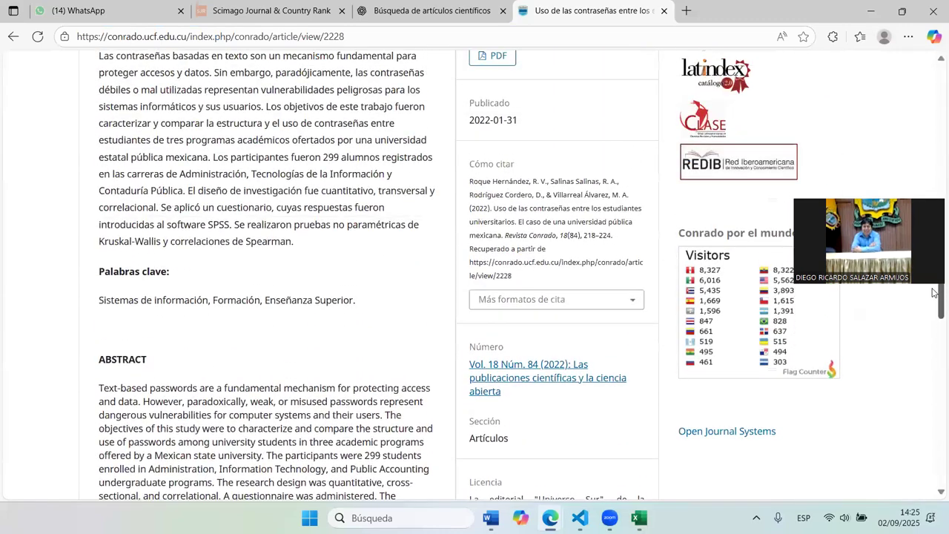
pyautogui.scroll(5, 932, 293)
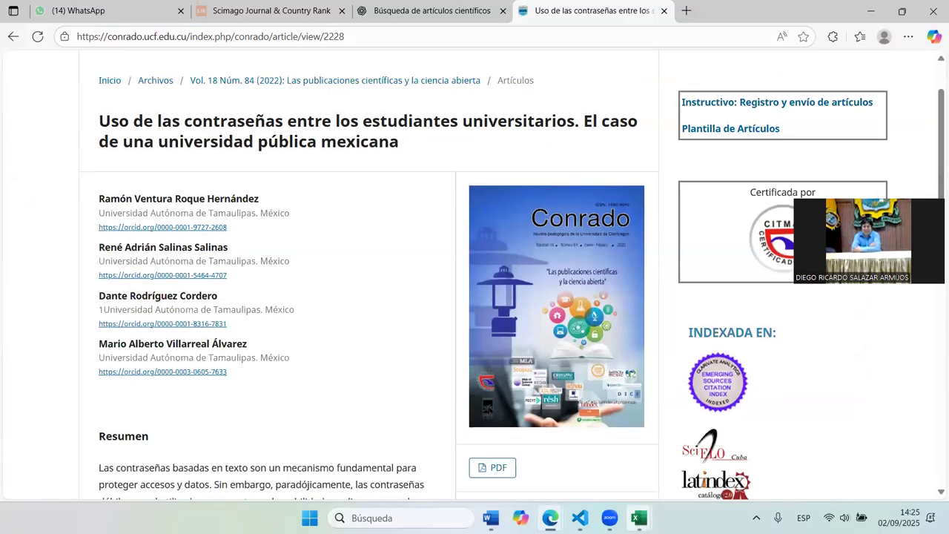
# Switch to Matriz_Recoleccion_Informacion_Completada.xlsx in Excel and check the first article's Fuente, País and Año cells
pyautogui.moveTo(639, 518)
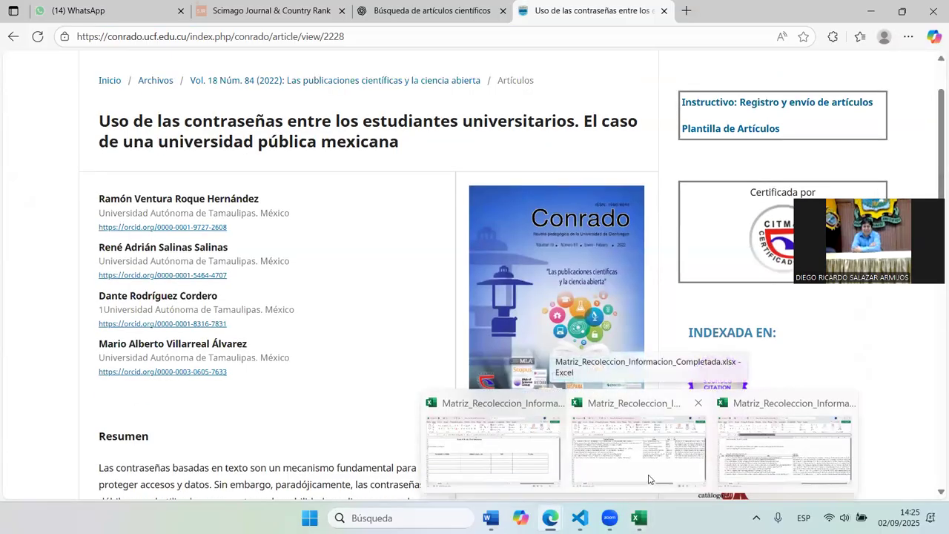
pyautogui.click(648, 479)
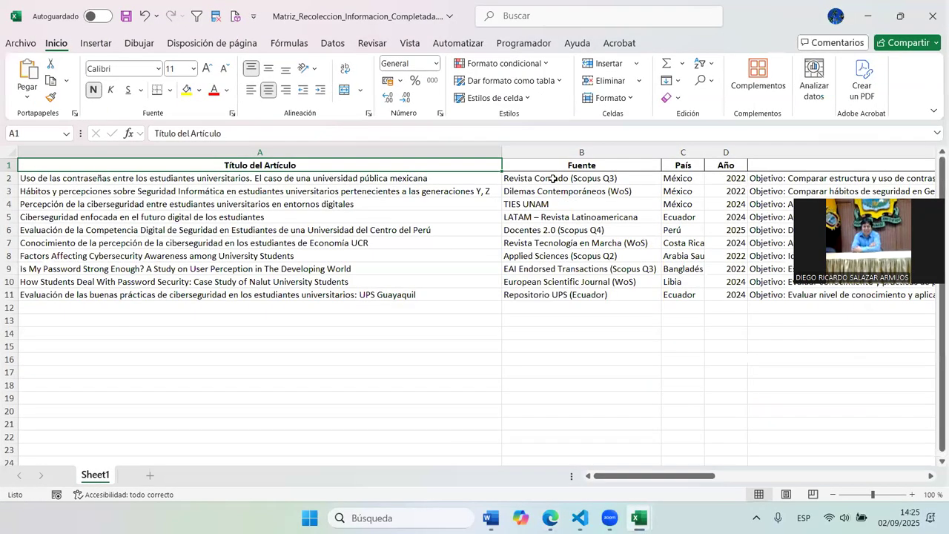
pyautogui.click(553, 179)
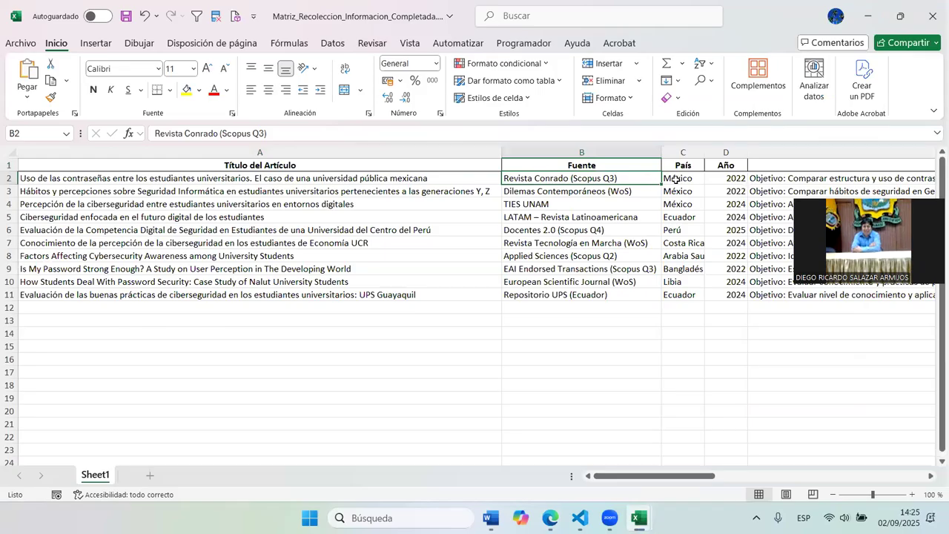
pyautogui.click(675, 179)
pyautogui.click(720, 177)
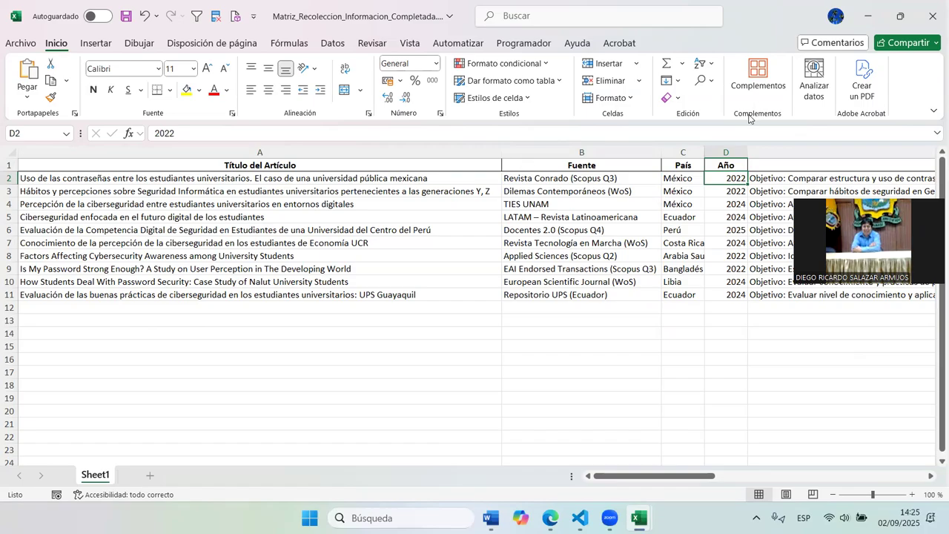
# Return to the article page in the browser and examine its publication date, issue number, section and licence details
pyautogui.click(866, 15)
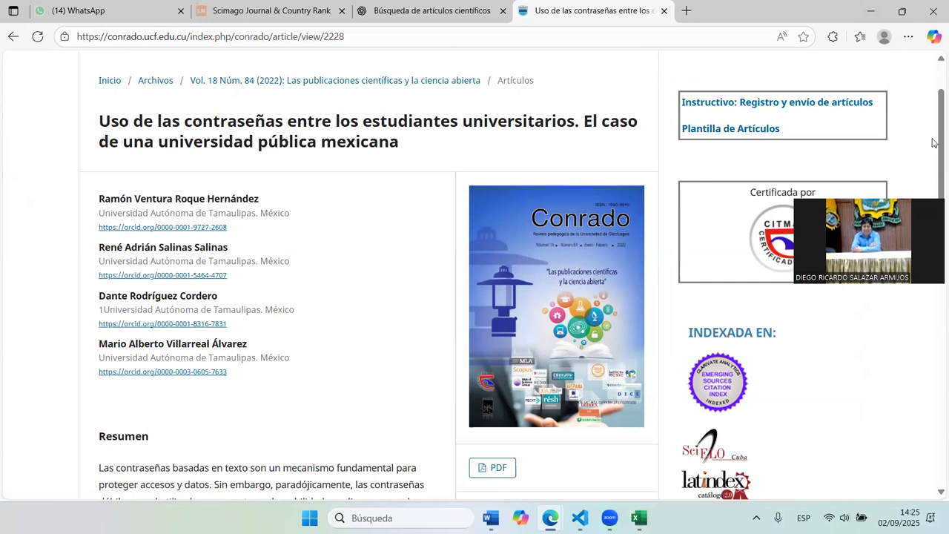
pyautogui.scroll(1, 934, 143)
pyautogui.scroll(-4, 933, 143)
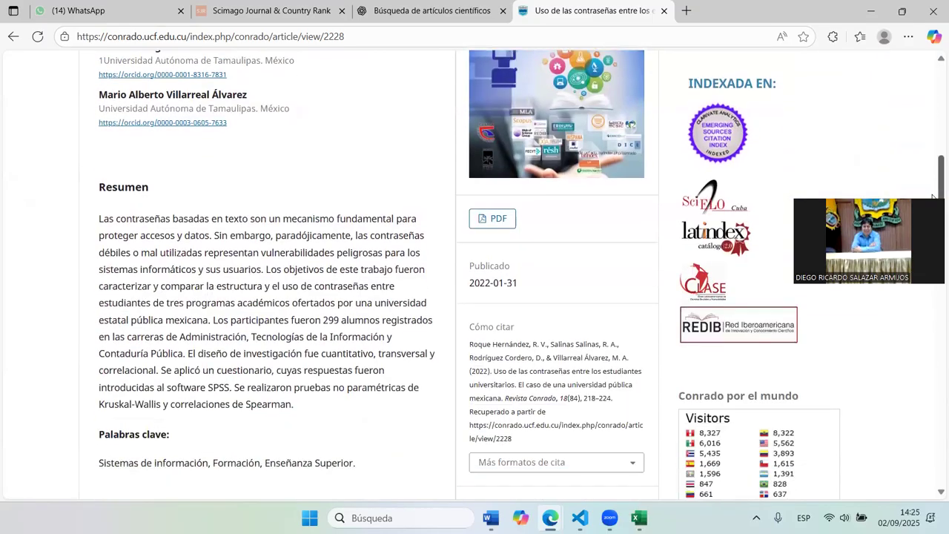
pyautogui.scroll(-1, 934, 197)
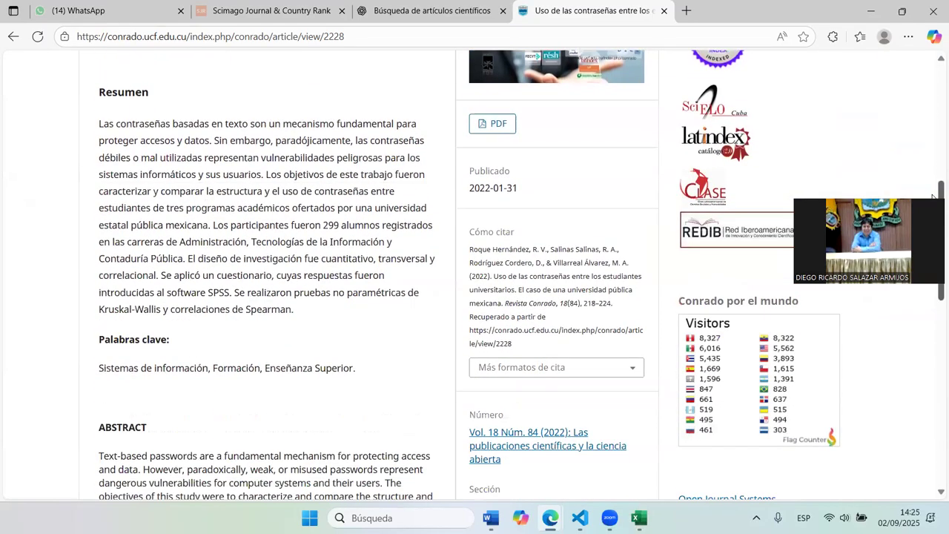
pyautogui.scroll(-1, 933, 197)
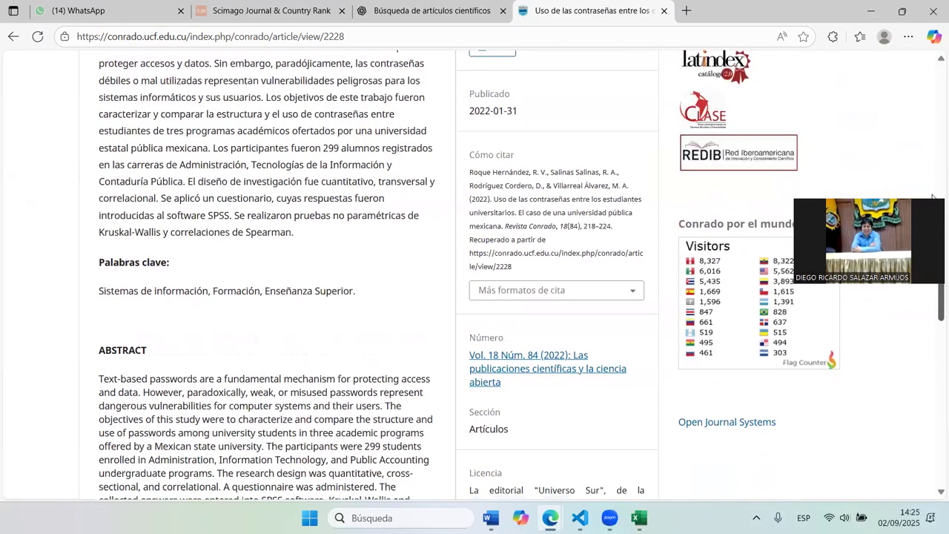
pyautogui.scroll(-2, 932, 197)
pyautogui.scroll(-2, 932, 196)
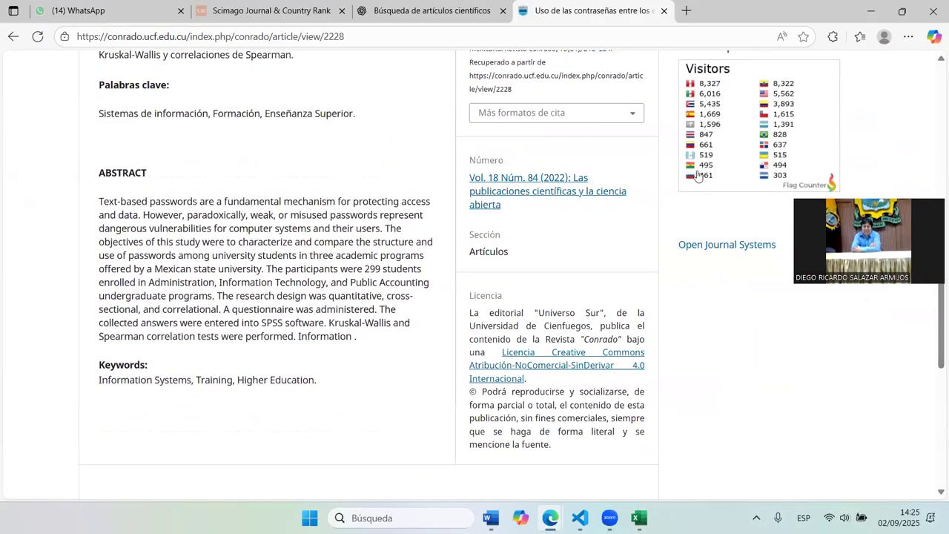
# Open the journal issue Vol. 18 Núm. 84 (2022) from the article page and browse its list of articles
pyautogui.click(546, 187)
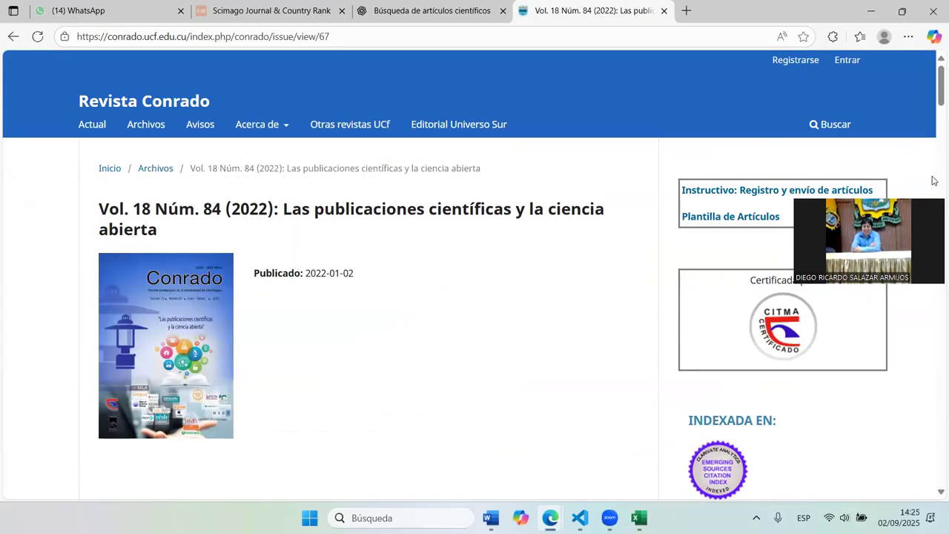
pyautogui.moveTo(932, 101); pyautogui.dragTo(900, 105)
pyautogui.scroll(-15, 933, 195)
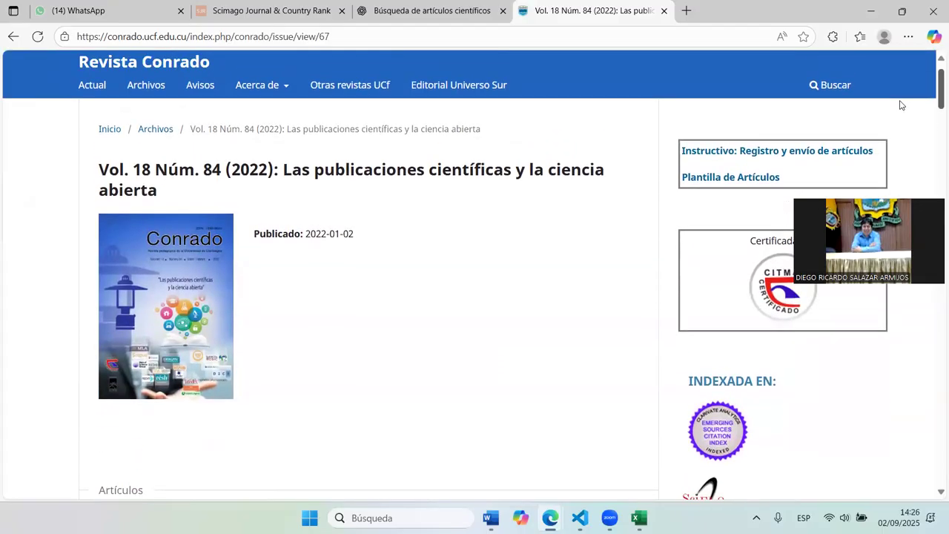
pyautogui.moveTo(900, 106); pyautogui.dragTo(894, 129)
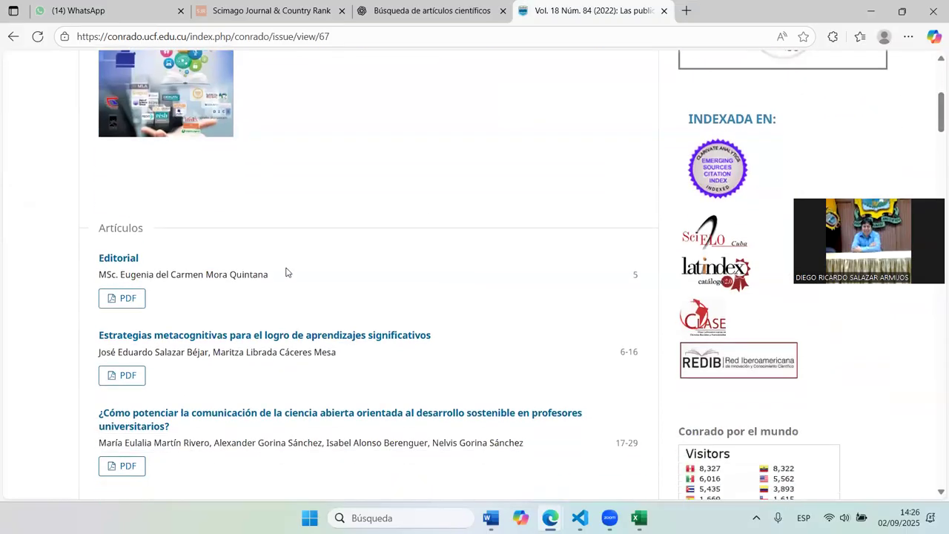
# Open the PDF of the issue's Editorial, check its heading and opening text, and return to the Editorial's article page
pyautogui.click(128, 298)
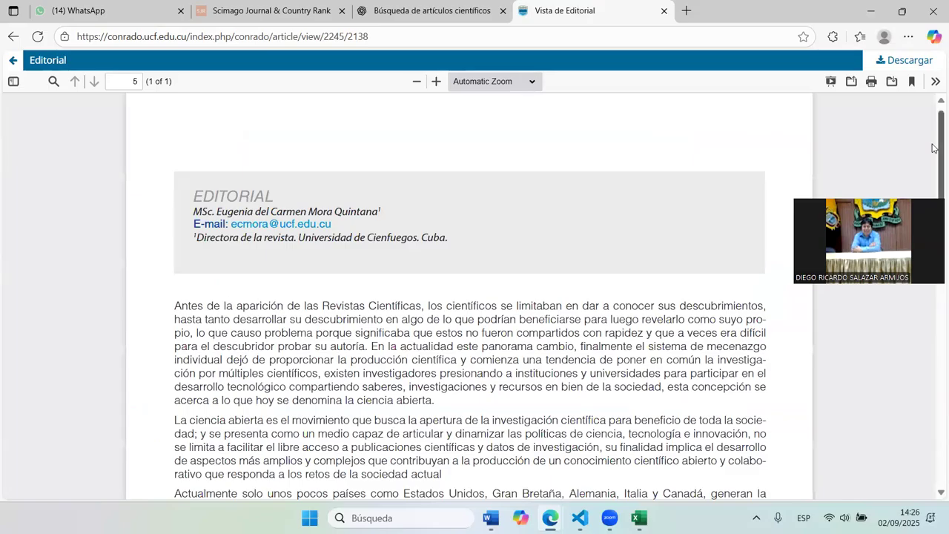
pyautogui.moveTo(931, 149)
pyautogui.mouseDown()
pyautogui.moveTo(934, 374)
pyautogui.moveTo(931, 131)
pyautogui.mouseUp()
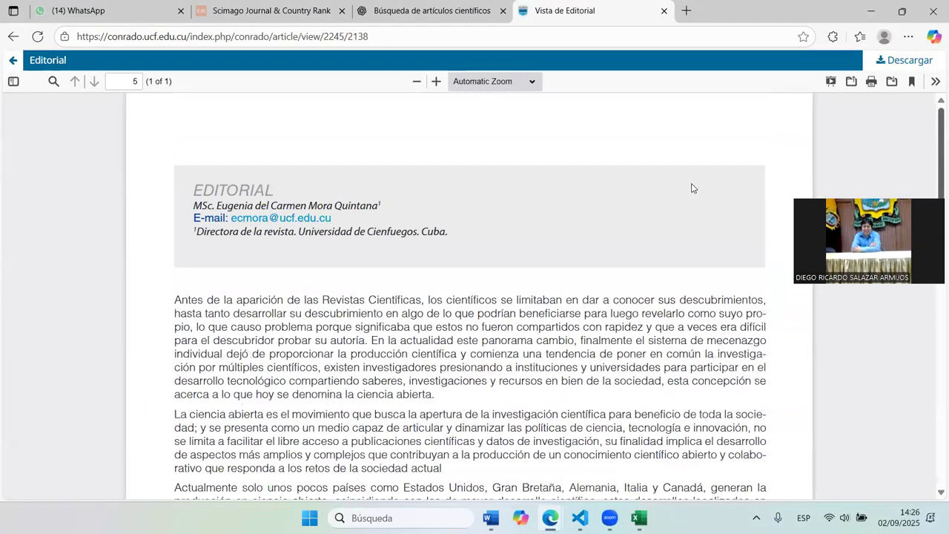
pyautogui.scroll(1, 690, 186)
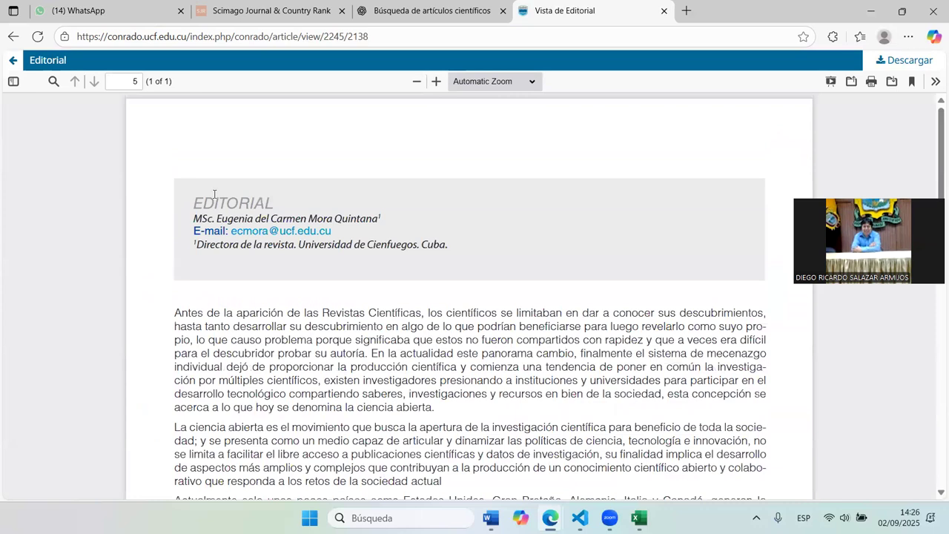
pyautogui.click(10, 65)
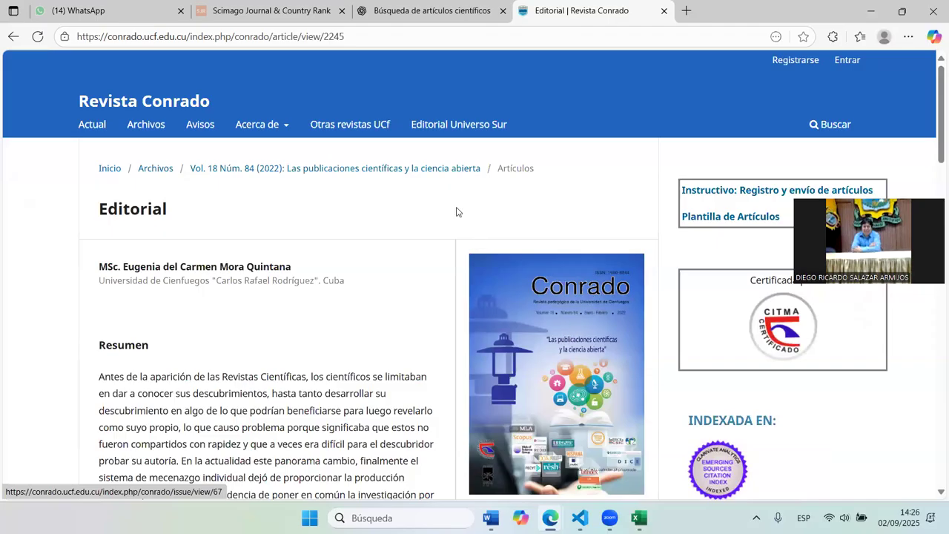
# Switch to Scimago Journal & Country Rank, open the journal rankings and search for the journal "Conrado"
pyautogui.click(303, 20)
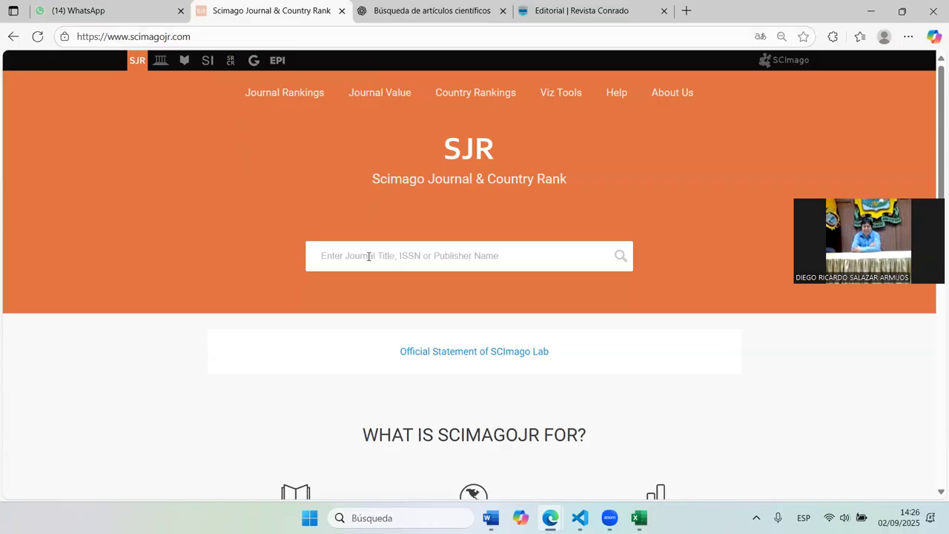
pyautogui.rightClick(300, 100)
pyautogui.click(280, 102)
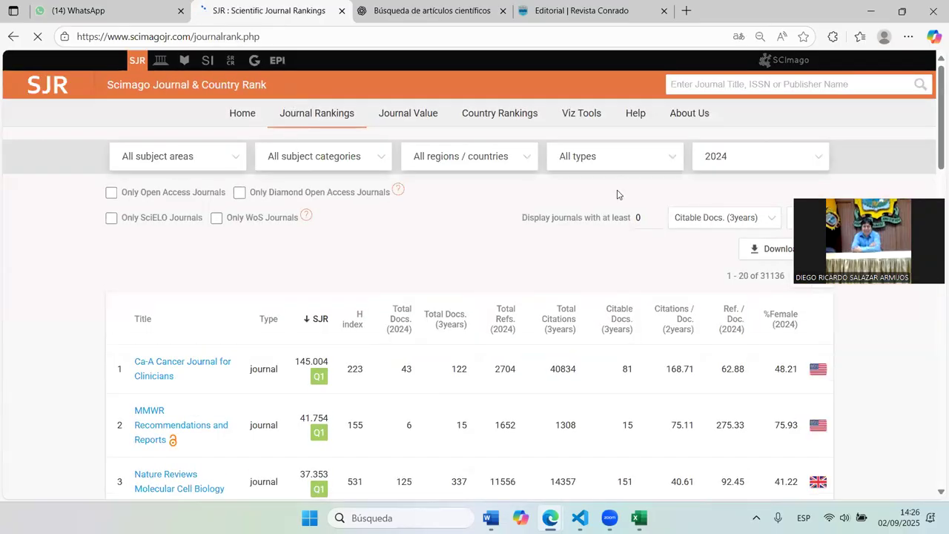
pyautogui.click(717, 87)
pyautogui.write('Conrado')
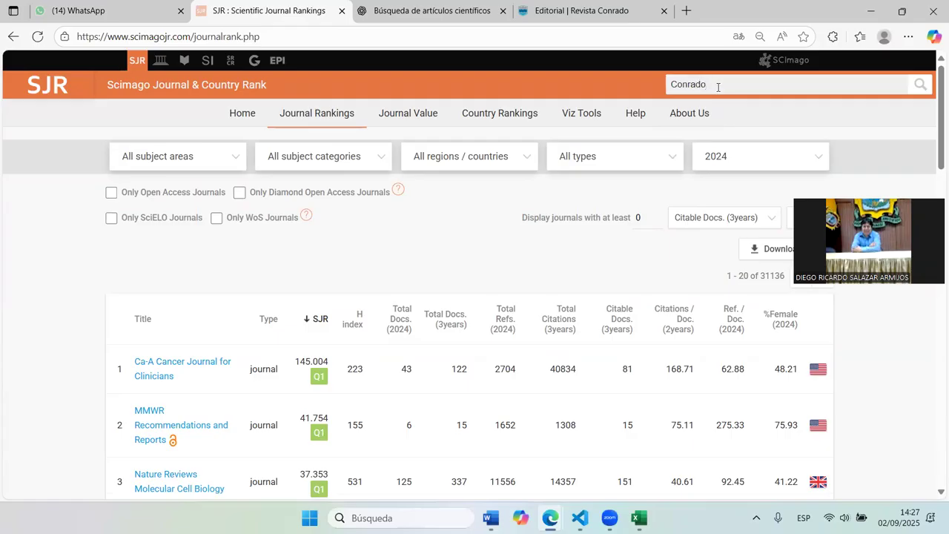
pyautogui.press('Return')
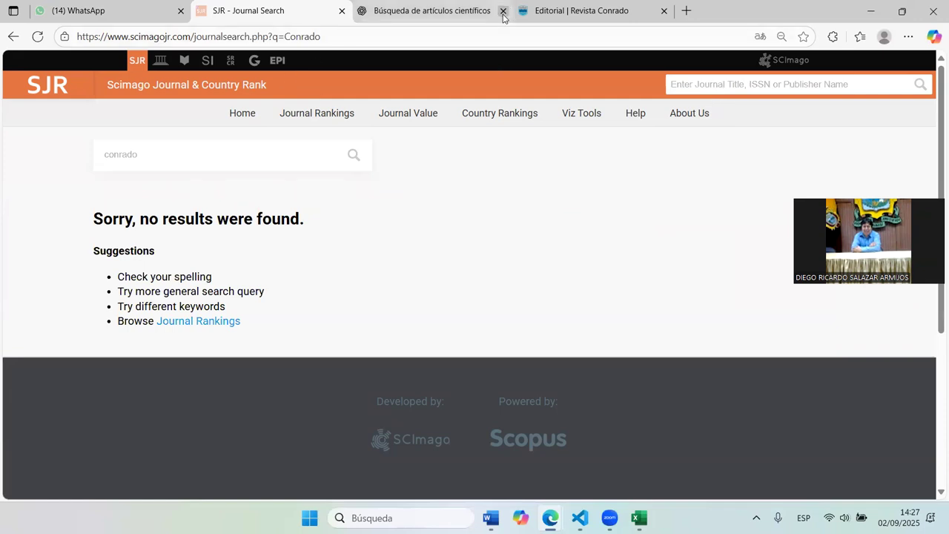
# Check the journal's name on the Revista Conrado page, then limit Scimago's journal rankings to WoS journals and search for "Conrado"
pyautogui.click(550, 10)
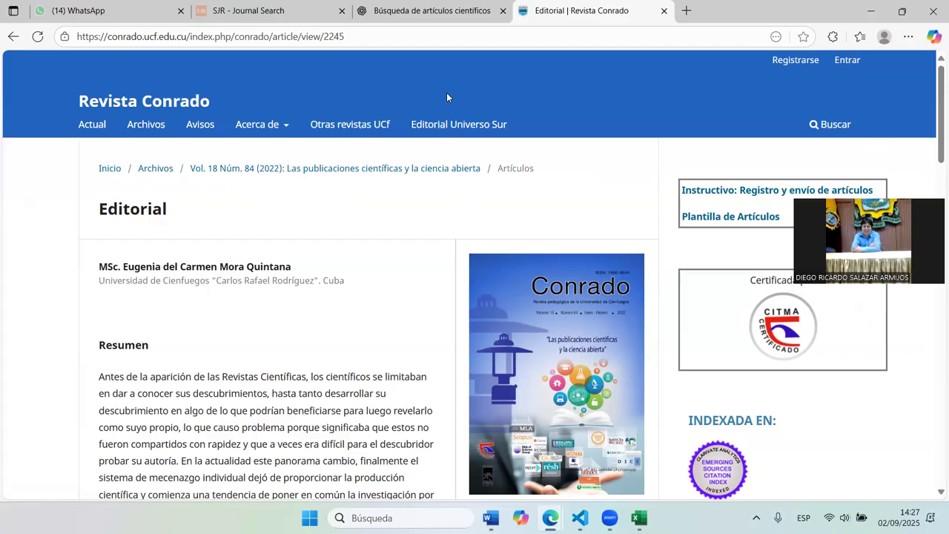
pyautogui.click(292, 19)
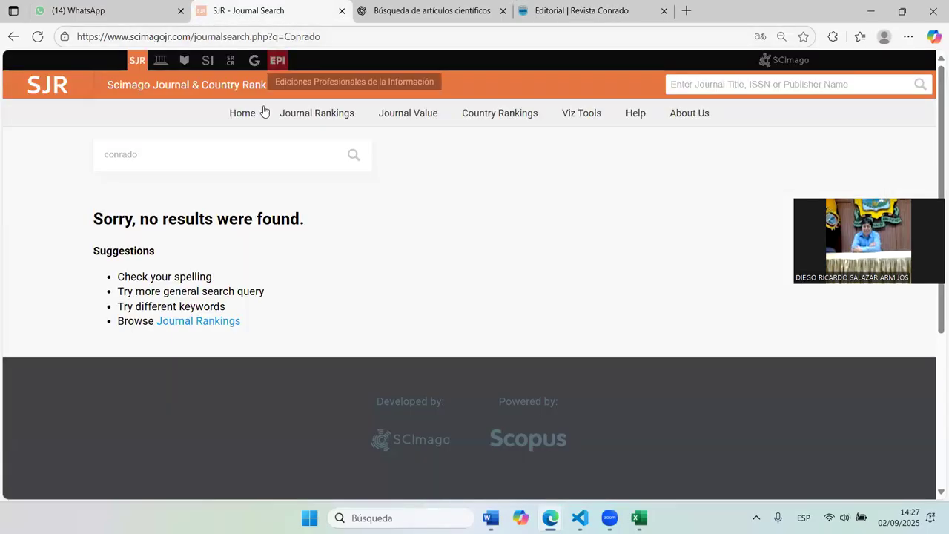
pyautogui.click(240, 118)
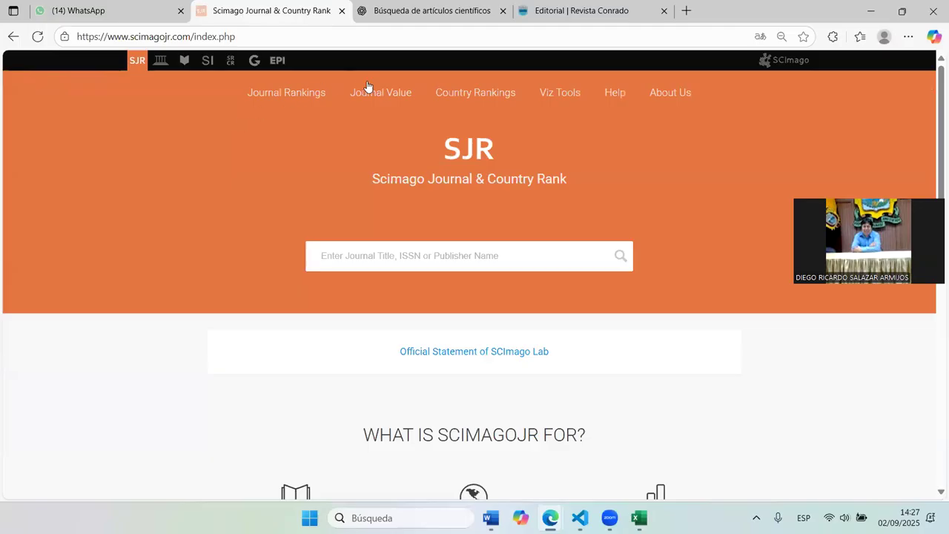
pyautogui.click(323, 96)
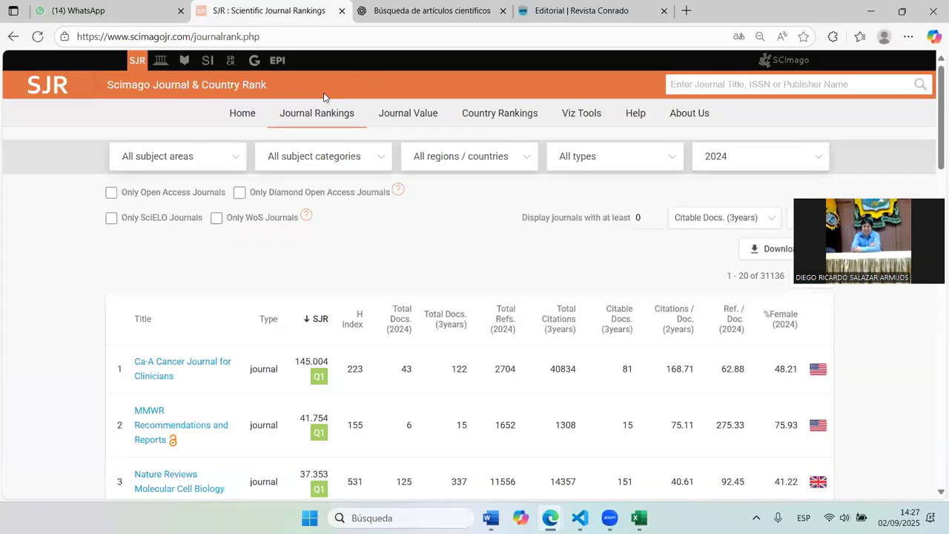
pyautogui.click(218, 221)
pyautogui.click(706, 86)
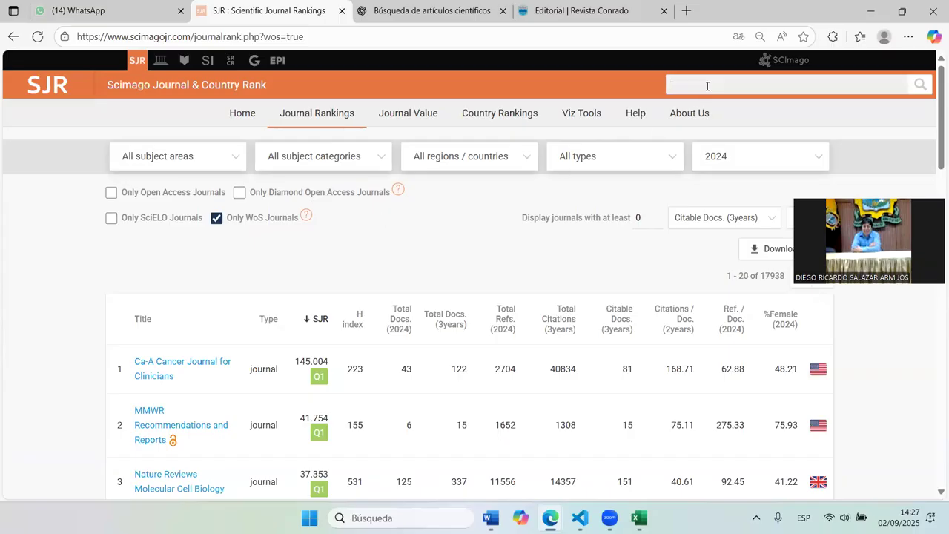
pyautogui.write('Conrado')
pyautogui.press('Return')
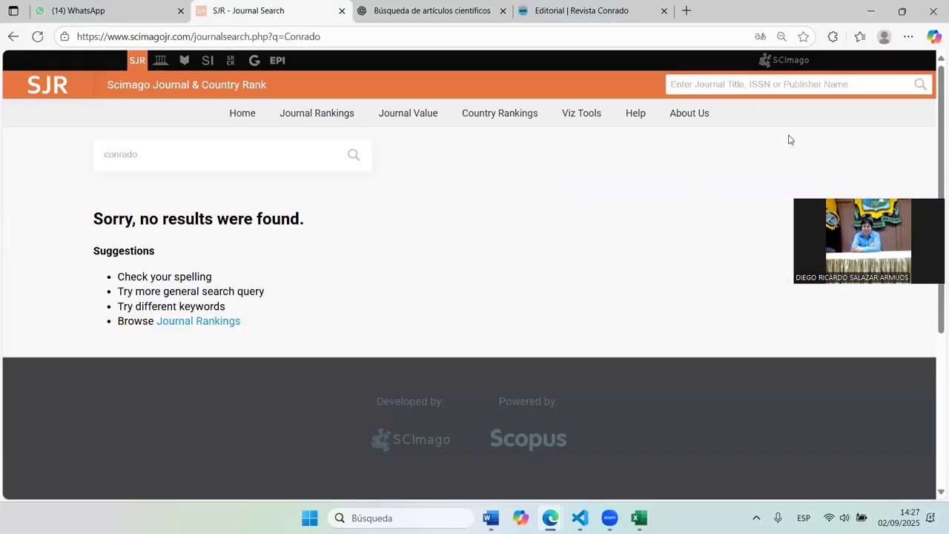
# Return to the WoS-filtered Scimago rankings, set the year to 2022 and search for "Conrado" again
pyautogui.click(758, 86)
pyautogui.write('Conrr')
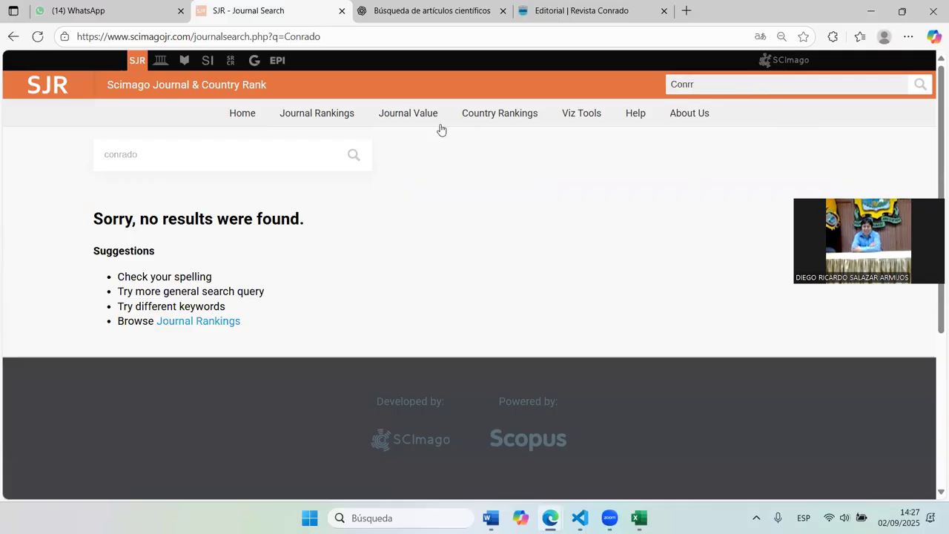
pyautogui.click(13, 35)
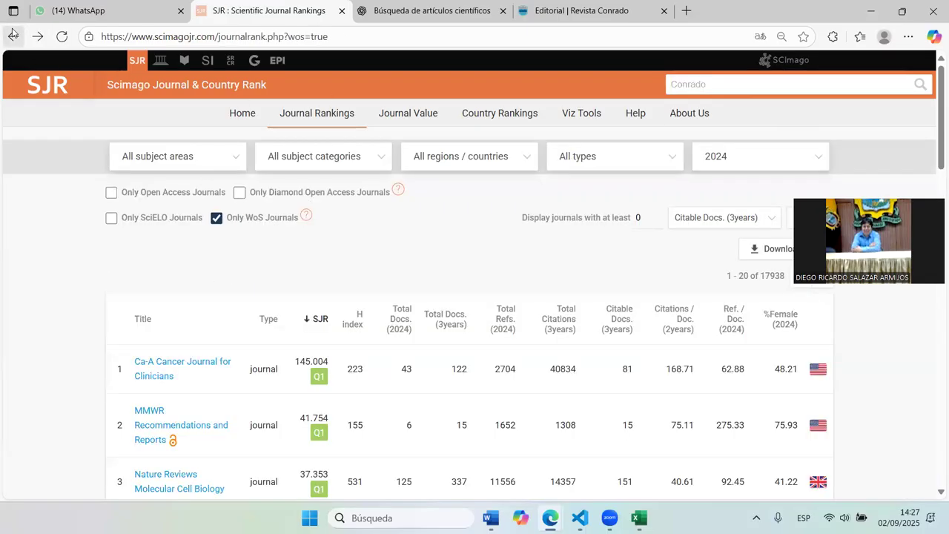
pyautogui.click(741, 157)
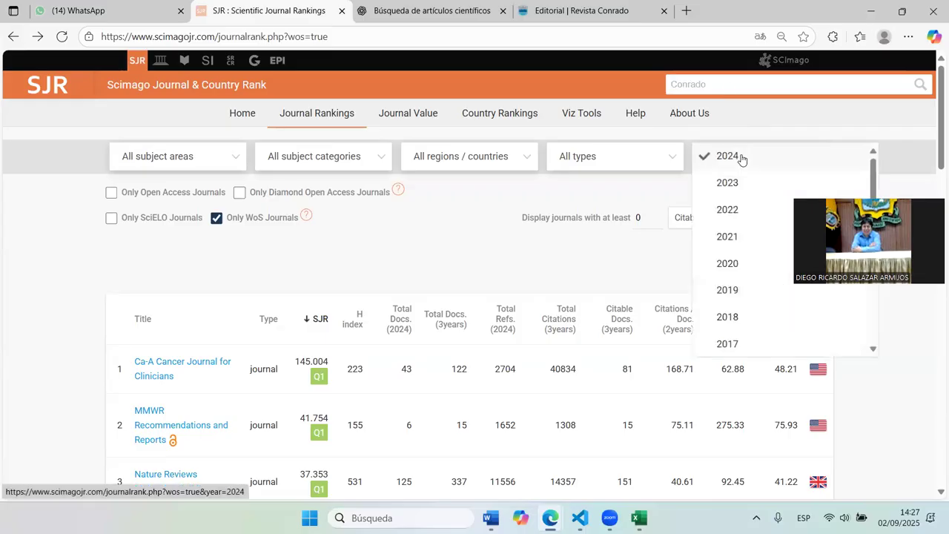
pyautogui.click(728, 210)
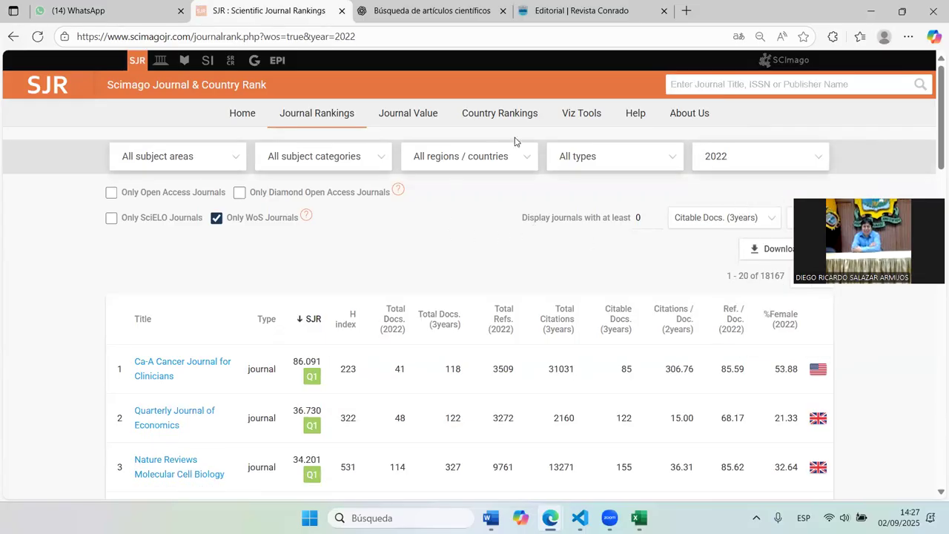
pyautogui.click(726, 87)
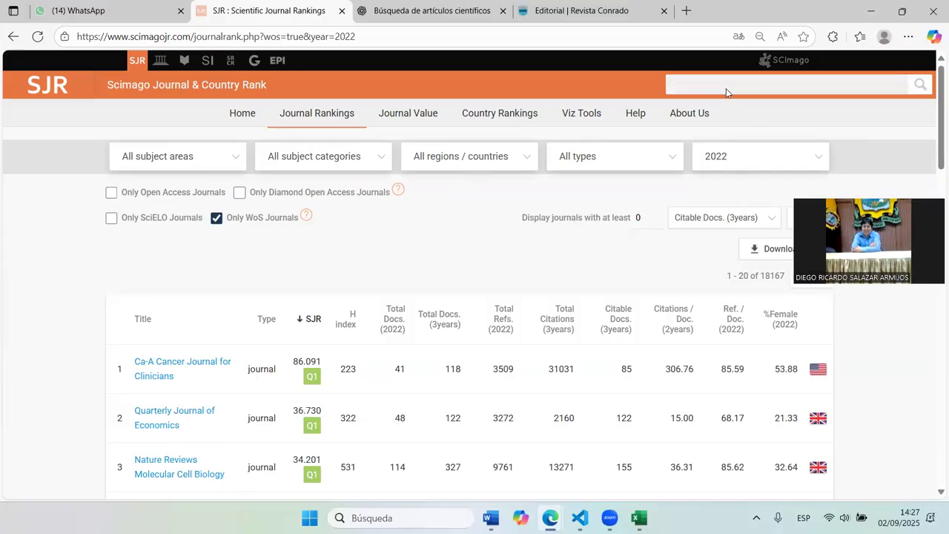
pyautogui.write('Conrado')
pyautogui.press('Return')
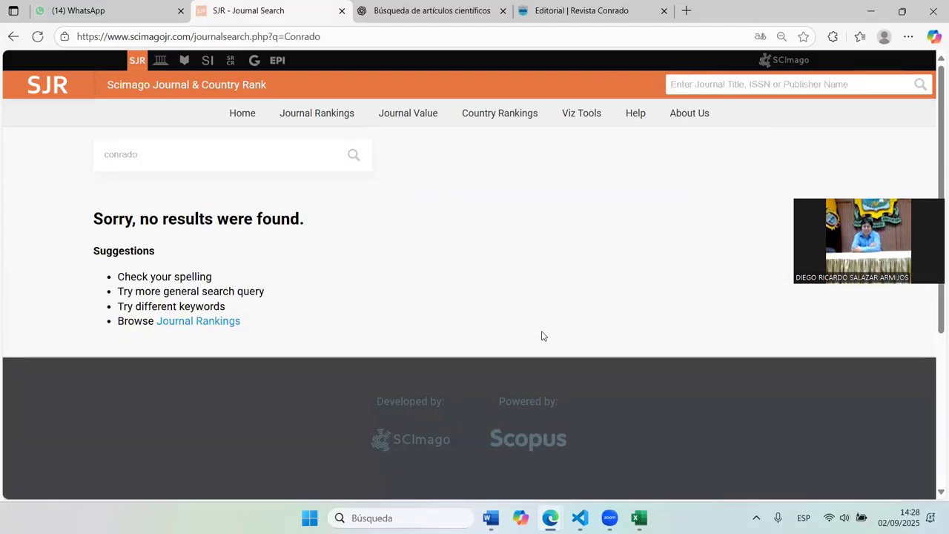
# Switch to the Matriz_Recoleccion_Informacion_Final workbook in Excel and copy the URL text of article 7 from cell E17
pyautogui.click(638, 517)
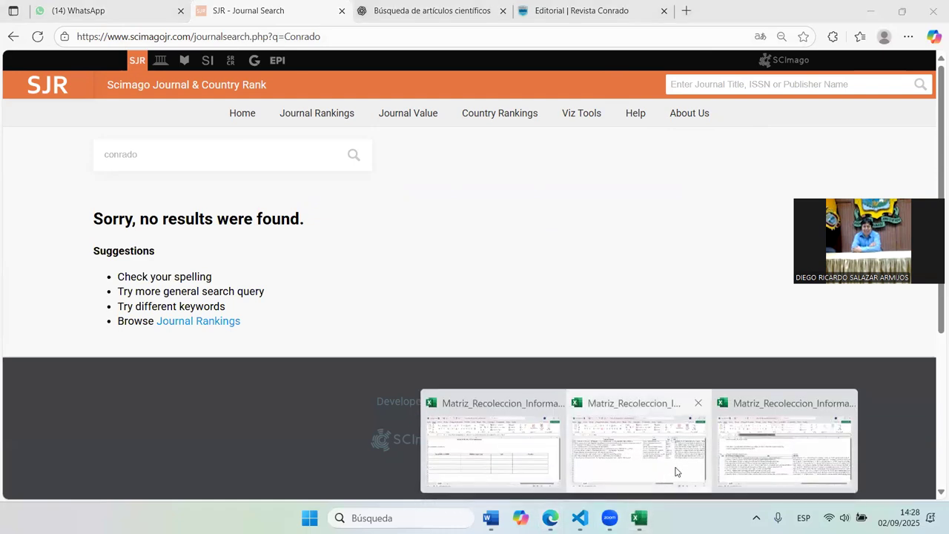
pyautogui.click(733, 463)
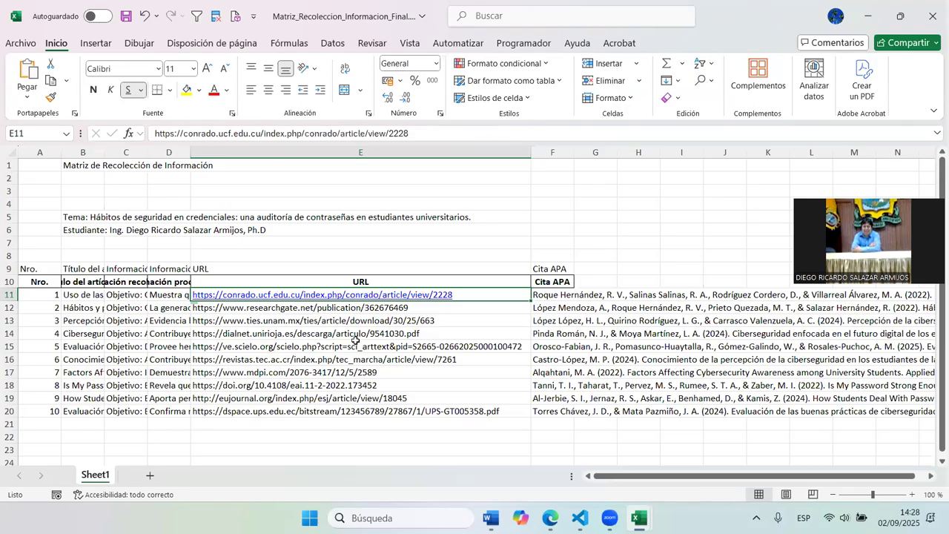
pyautogui.click(298, 373)
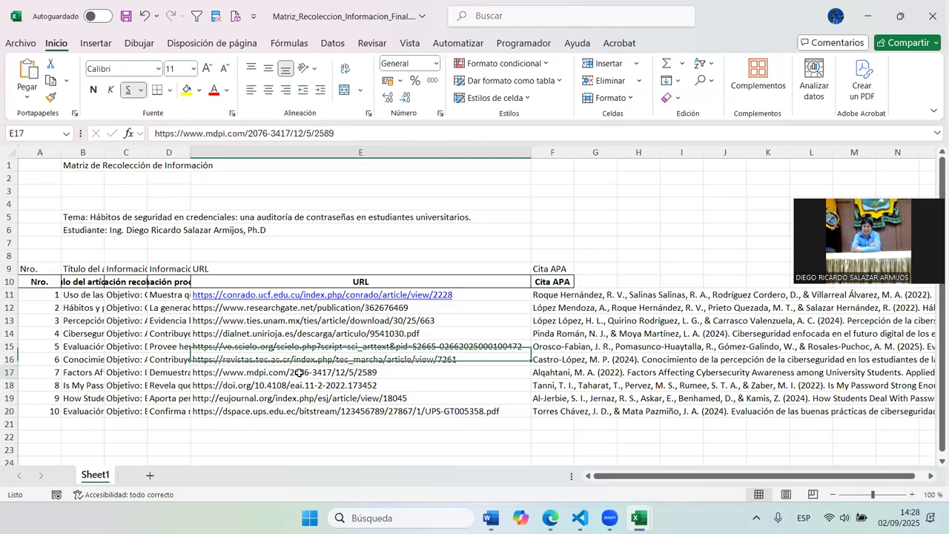
pyautogui.doubleClick(298, 373)
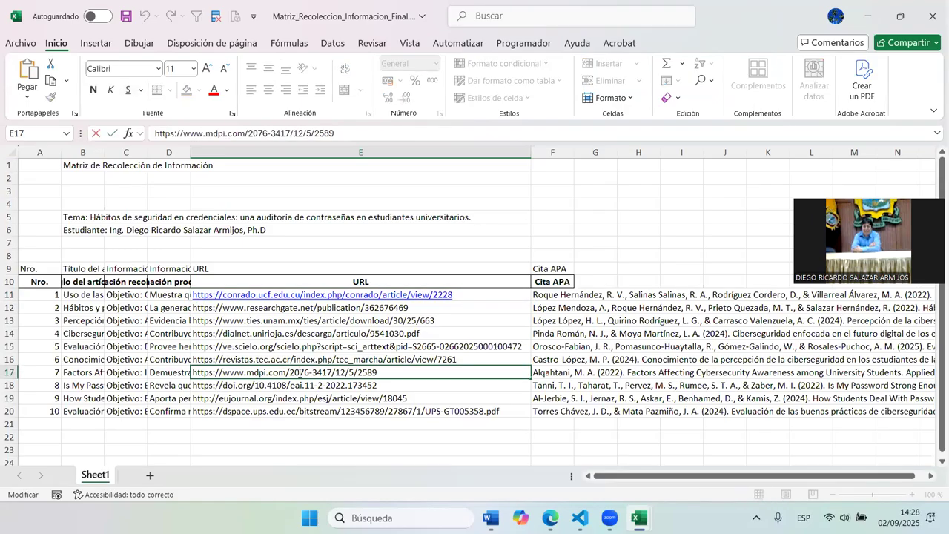
pyautogui.moveTo(380, 372); pyautogui.dragTo(186, 385)
pyautogui.hotkey('ctrl', 'c')
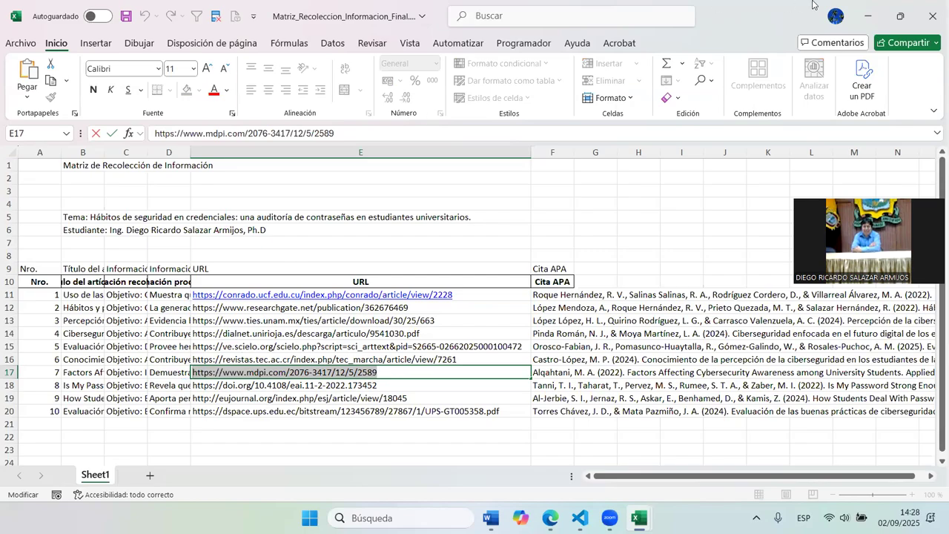
# Return to the browser and open the copied MDPI article address in a new tab
pyautogui.click(871, 18)
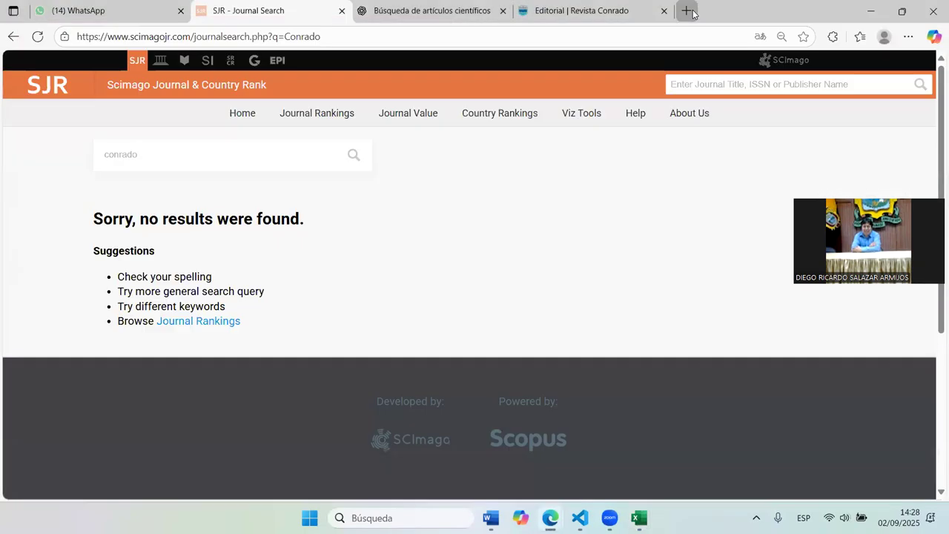
pyautogui.click(687, 11)
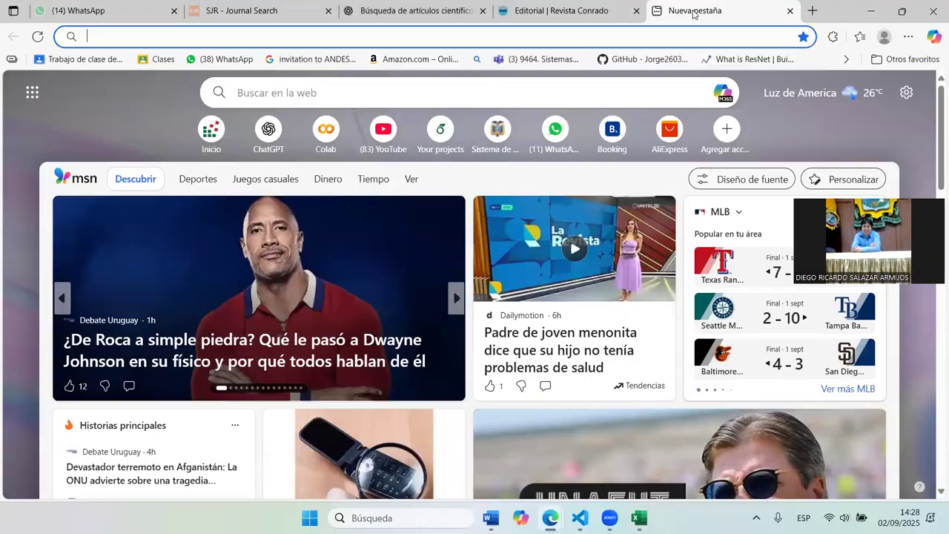
pyautogui.hotkey('ctrl', 'v')
pyautogui.press('Return')
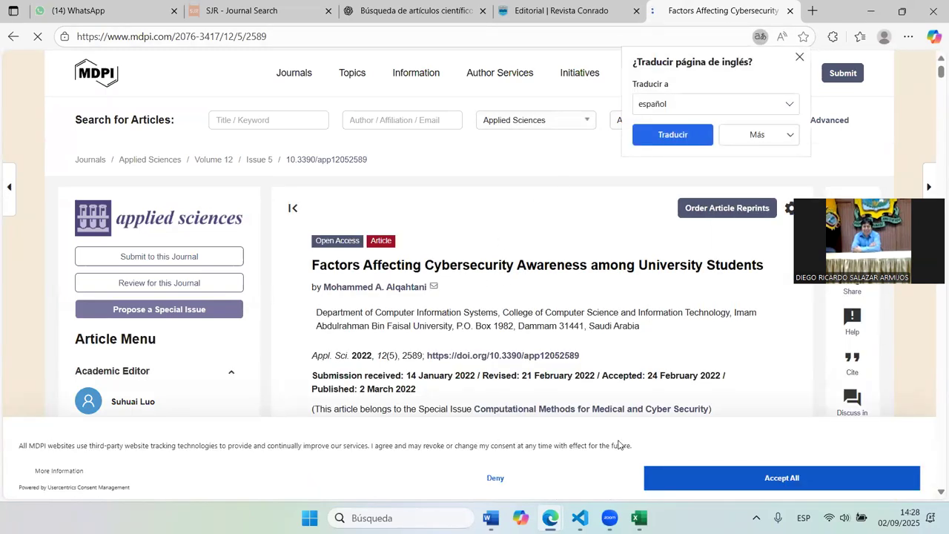
# Switch back to the Matriz_Recoleccion_Informacion_Final workbook in Excel, finish editing the URL cell and check article 7's title in B17
pyautogui.click(637, 517)
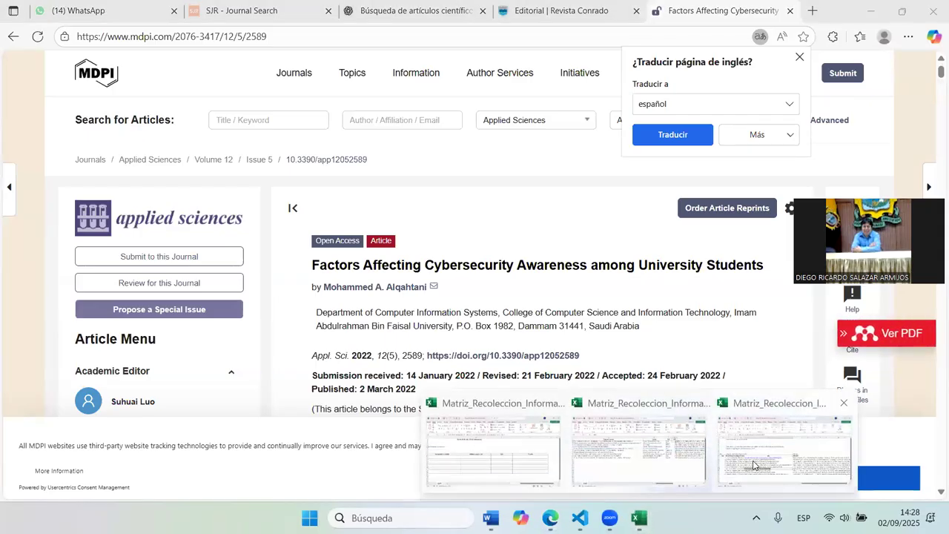
pyautogui.click(753, 462)
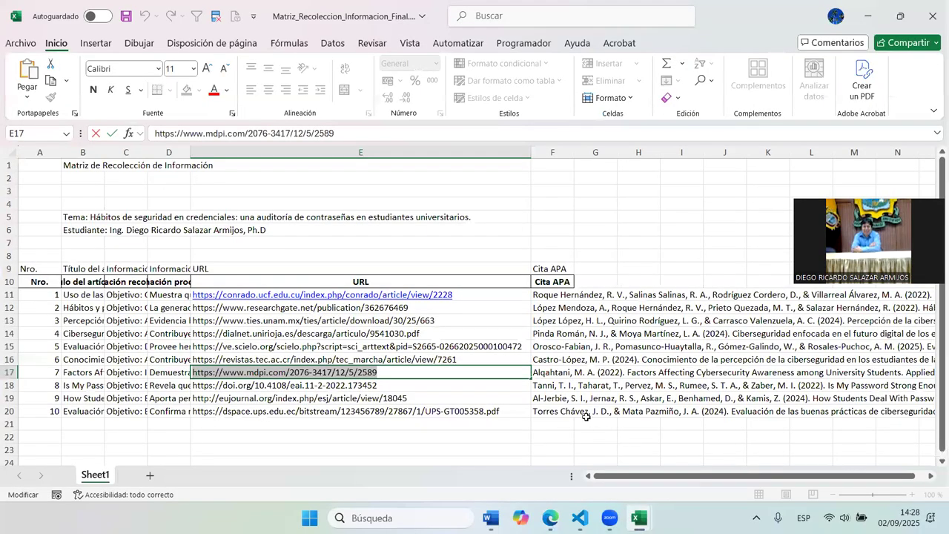
pyautogui.click(557, 376)
pyautogui.press('Left')
pyautogui.press('Left')
pyautogui.press('Left')
pyautogui.press('Left')
pyautogui.press('Left')
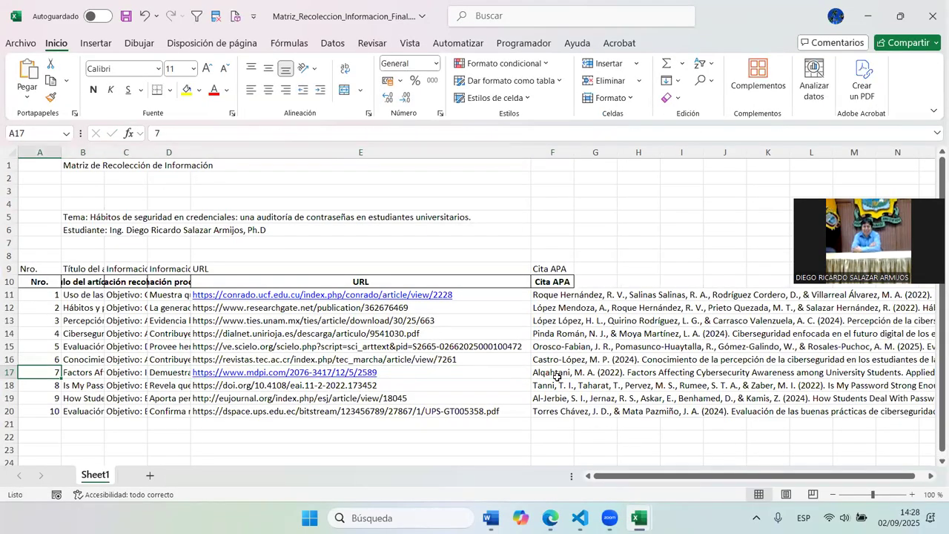
pyautogui.press('Right')
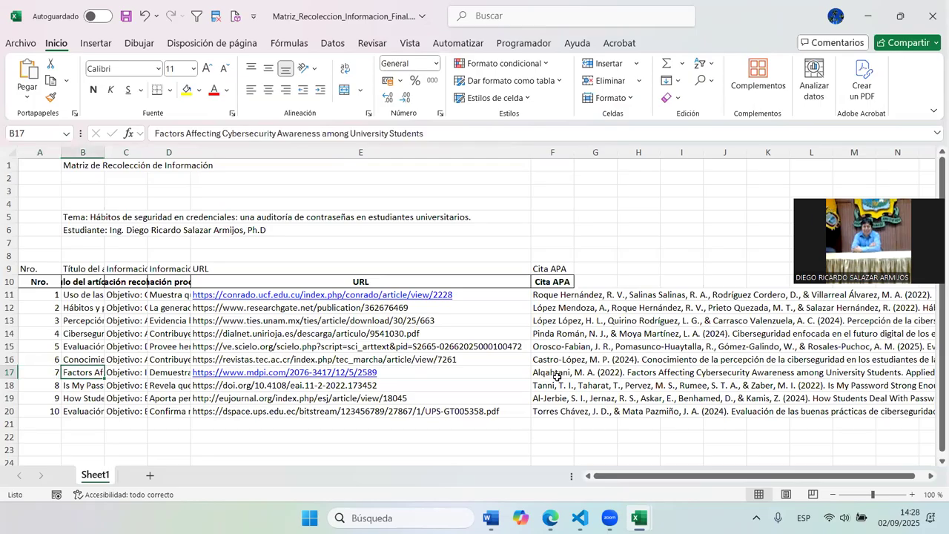
# Return to the MDPI article page in the browser and examine its title, author, publication dates and start of the abstract
pyautogui.click(866, 23)
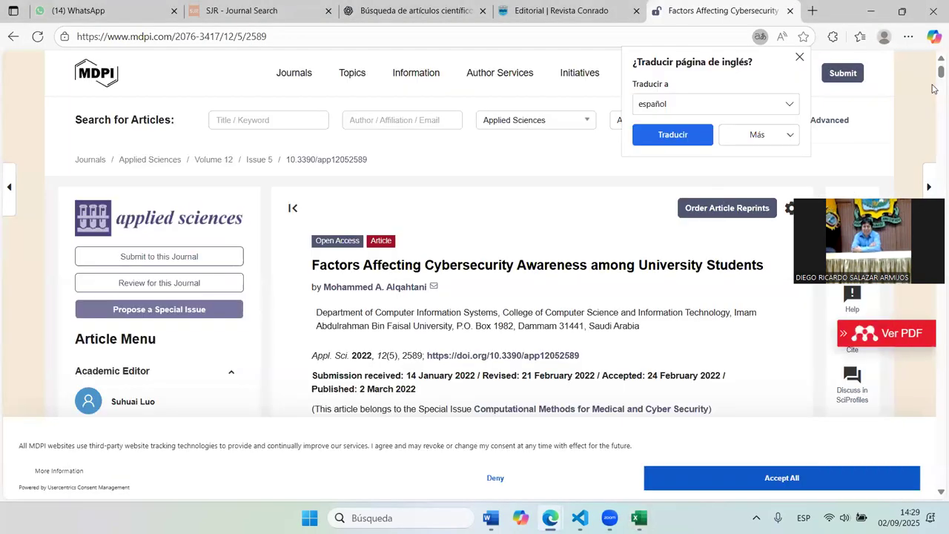
pyautogui.scroll(-2, 932, 77)
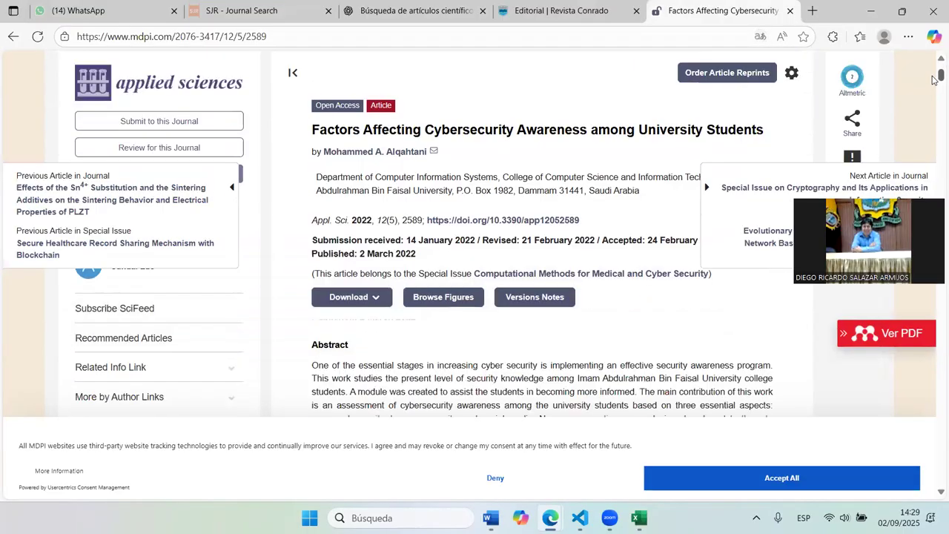
pyautogui.scroll(1, 933, 80)
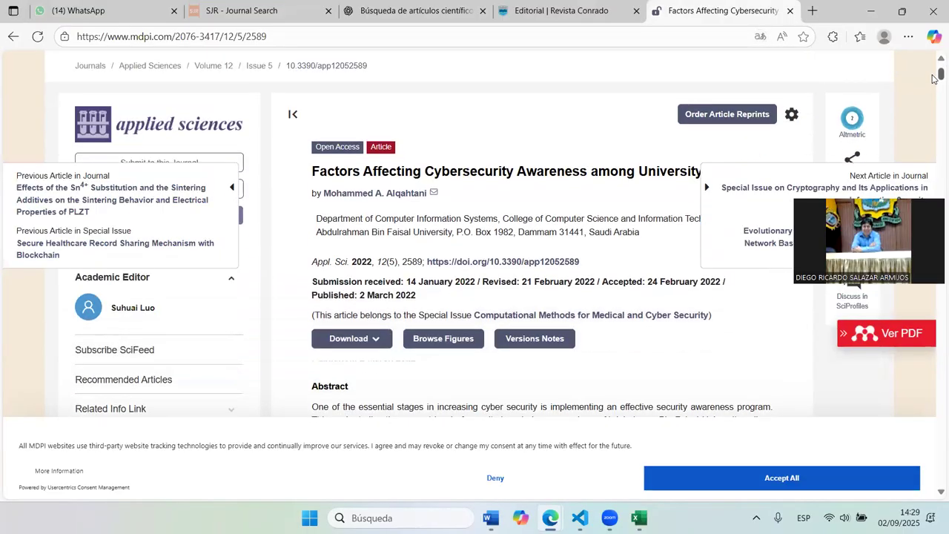
# Download the PDF version of the article "Factors Affecting Cybersecurity Awareness among University Students" from its MDPI page
pyautogui.click(368, 341)
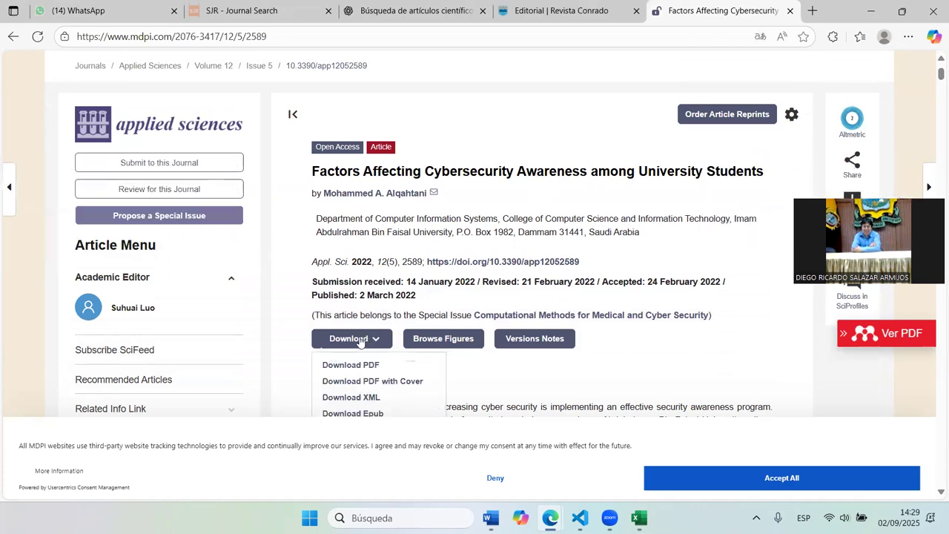
pyautogui.click(360, 341)
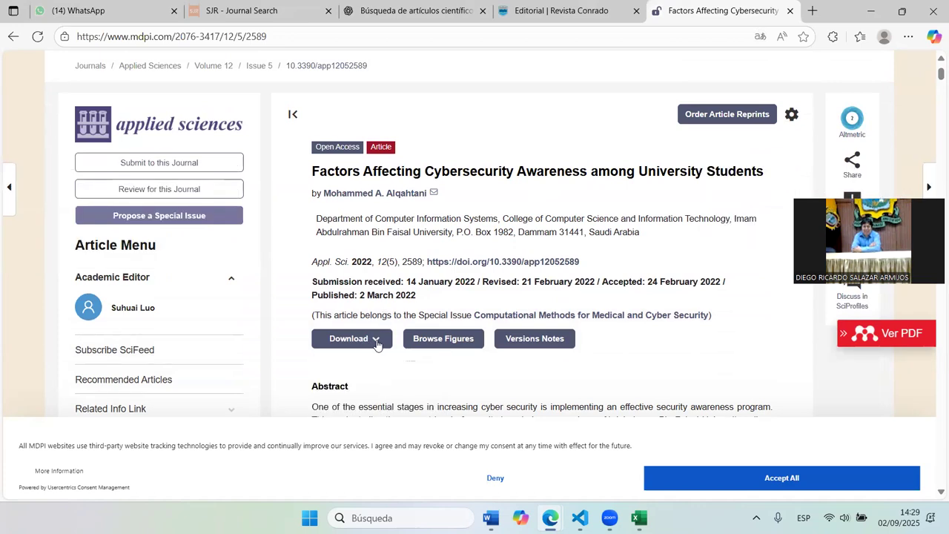
pyautogui.click(375, 343)
pyautogui.click(360, 365)
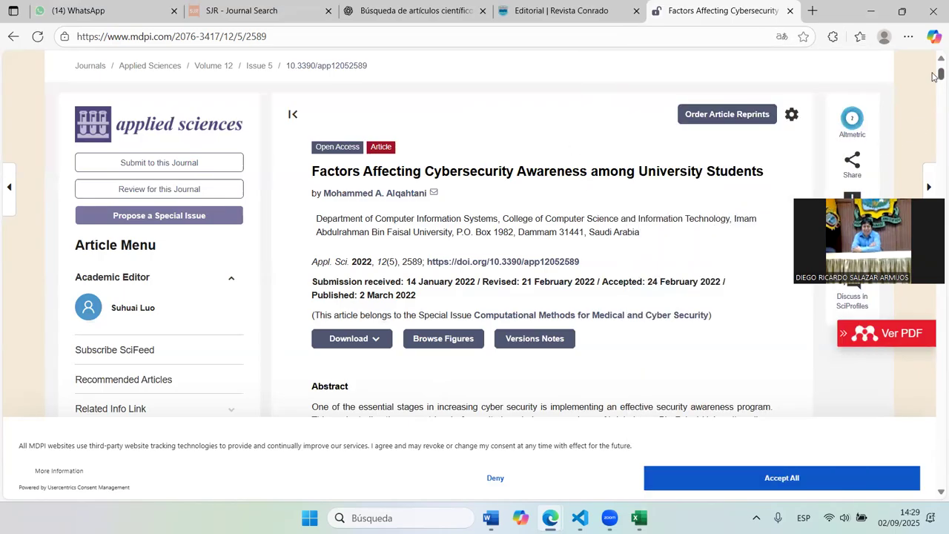
# Read the first page of the downloaded applsci-12-02589 PDF, covering the abstract, keywords, citation details and start of the introduction
pyautogui.scroll(-2, 932, 77)
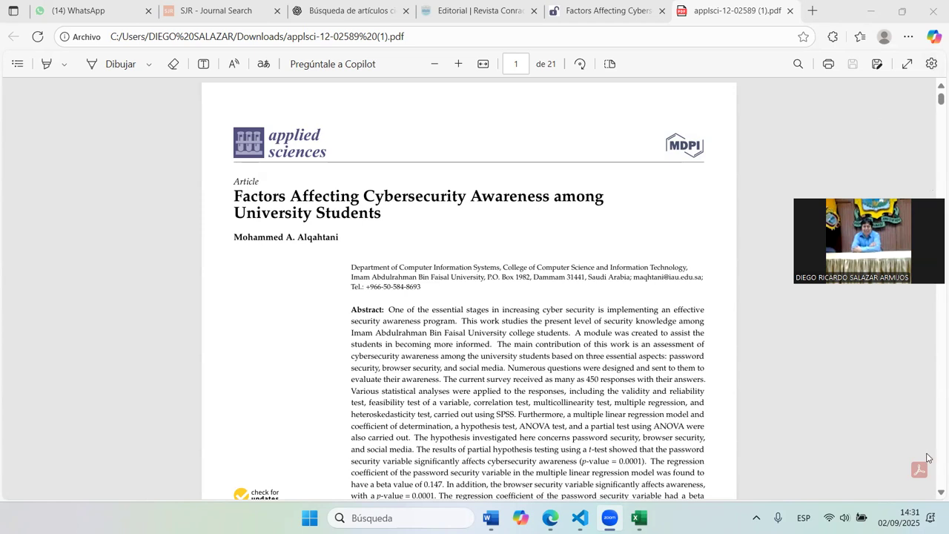
pyautogui.scroll(-2, 933, 495)
pyautogui.scroll(-2, 933, 496)
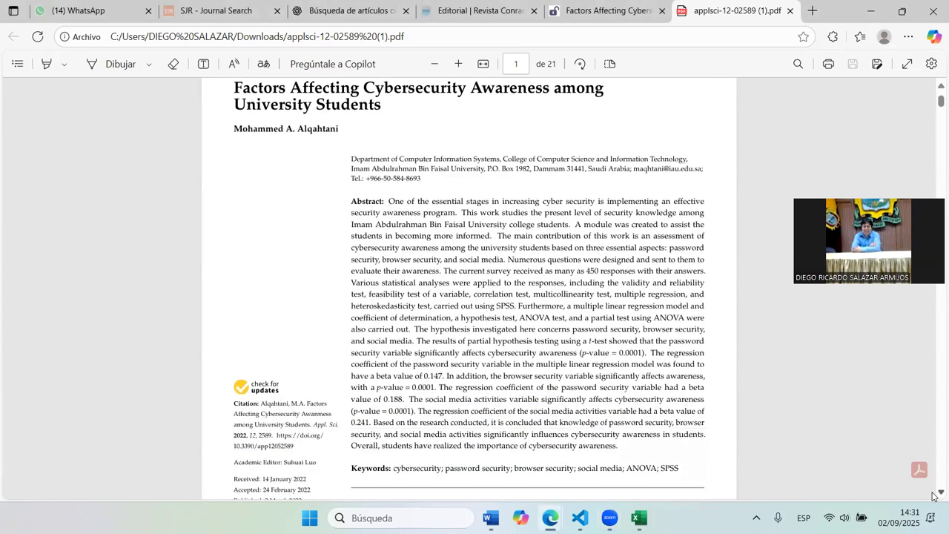
pyautogui.scroll(-1, 934, 495)
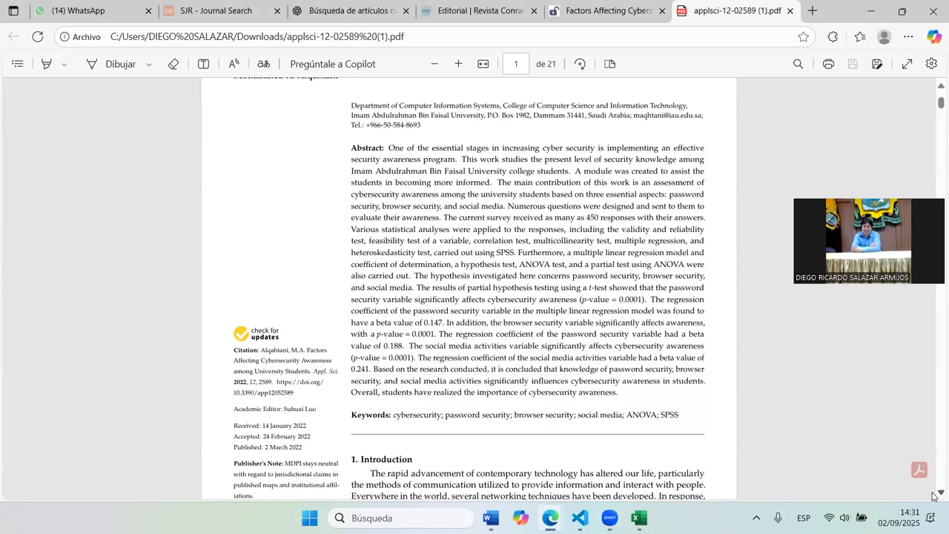
pyautogui.scroll(-1, 934, 495)
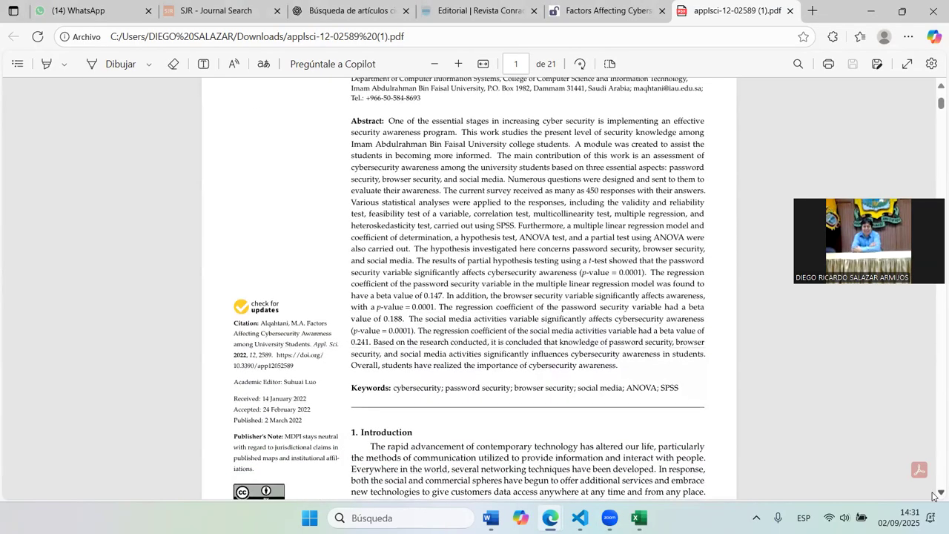
pyautogui.scroll(-2, 933, 496)
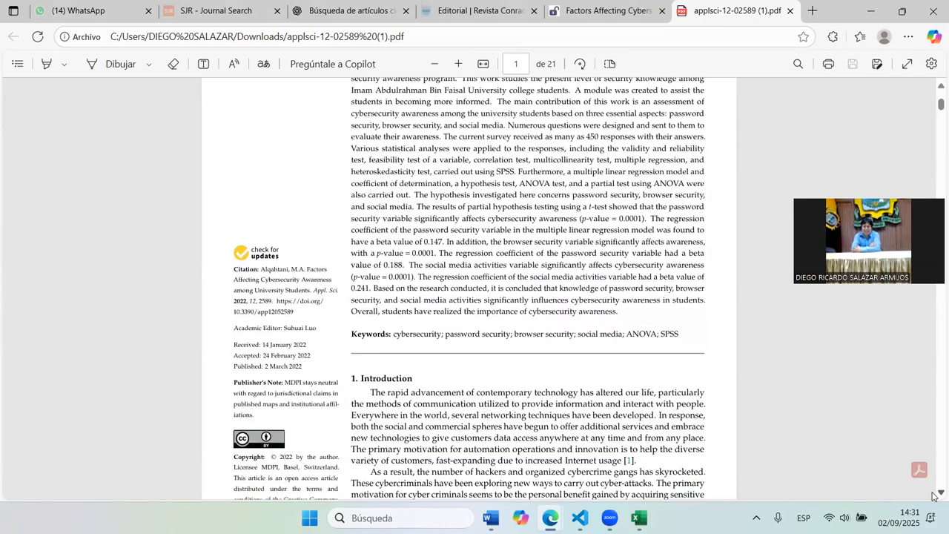
pyautogui.scroll(-2, 933, 495)
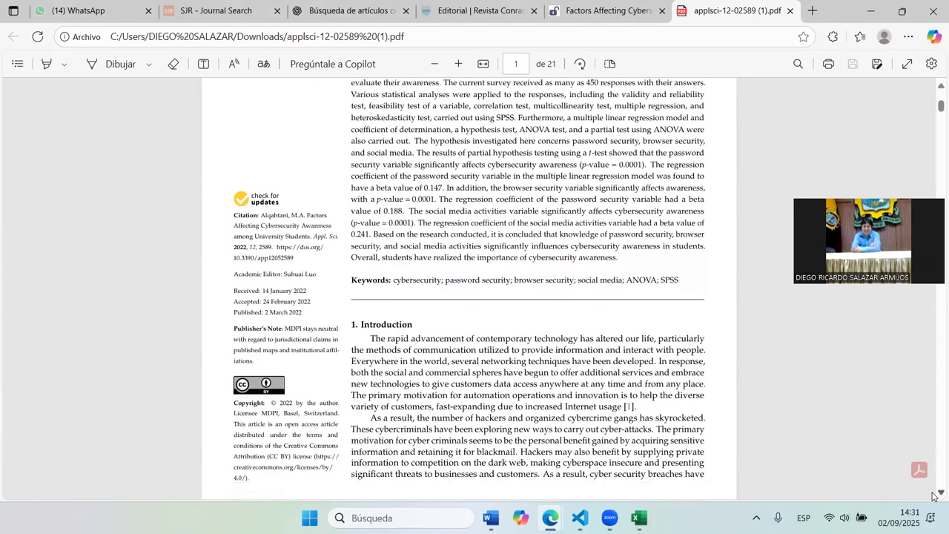
pyautogui.scroll(-4, 933, 495)
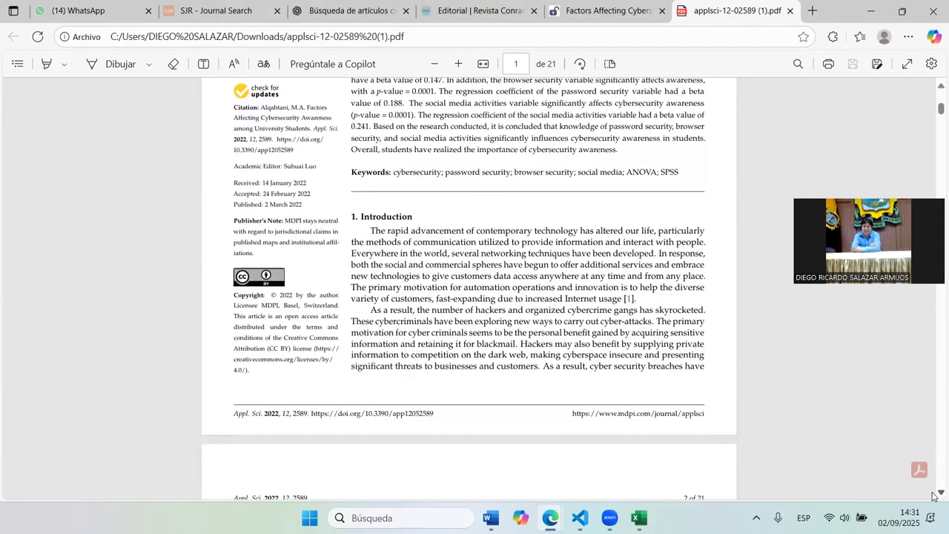
pyautogui.scroll(-5, 933, 495)
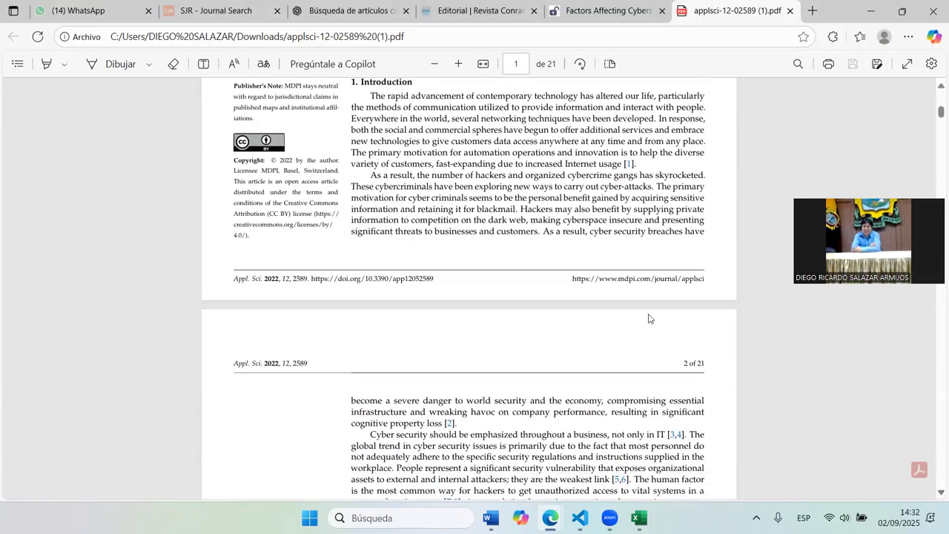
# Open the Applied Sciences journal website from the link in the PDF's footer and review its indexing and journal rank
pyautogui.click(585, 282)
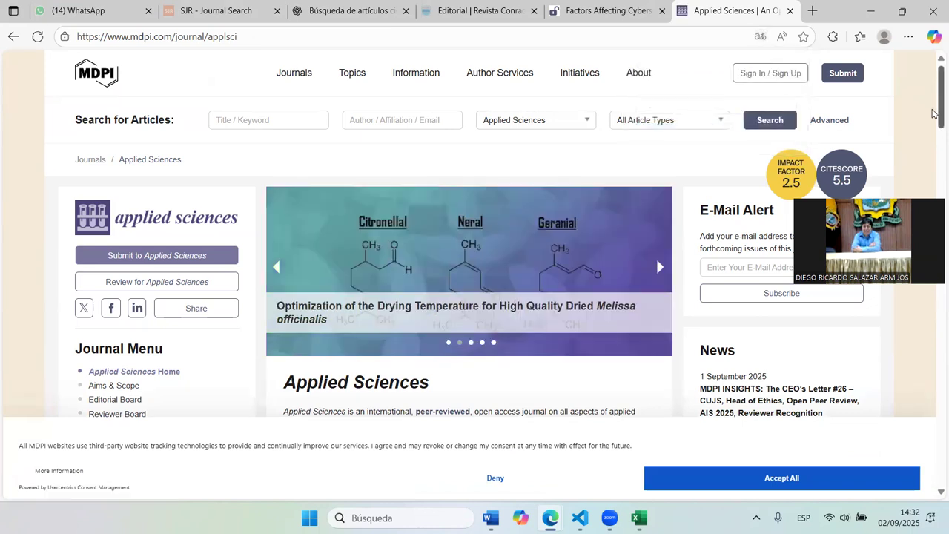
pyautogui.moveTo(934, 113); pyautogui.dragTo(932, 152)
pyautogui.scroll(1, 932, 152)
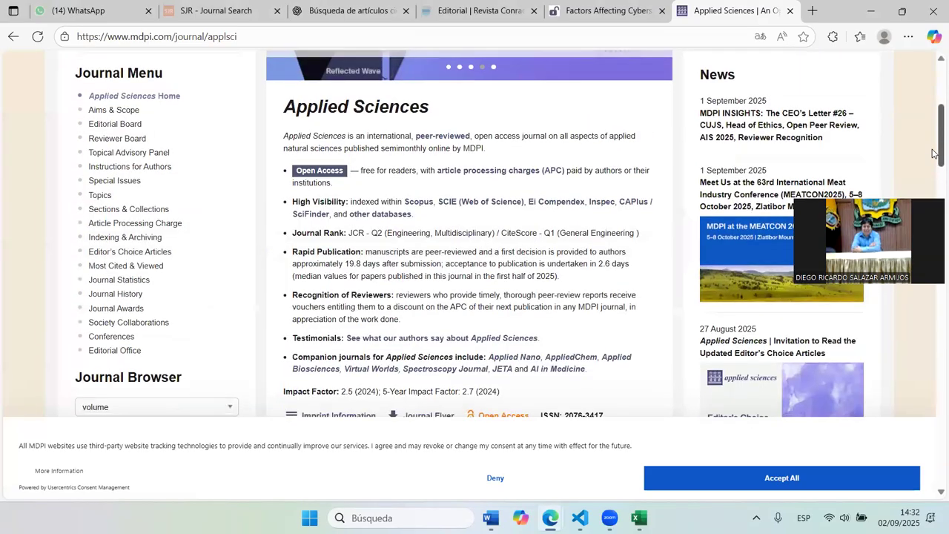
# Find "issn" on the Applied Sciences journal page and copy the ISSN 2076-3417
pyautogui.hotkey('ctrl', 'f')
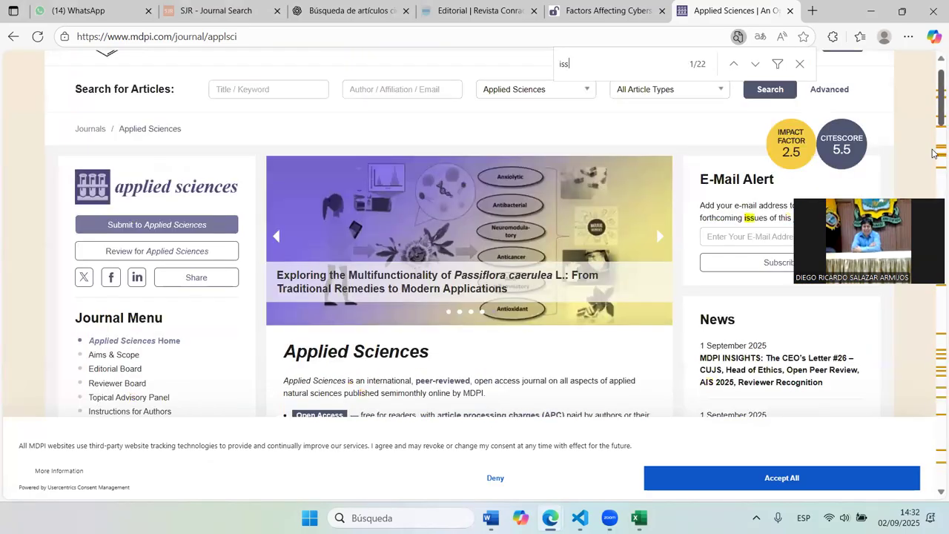
pyautogui.write('n')
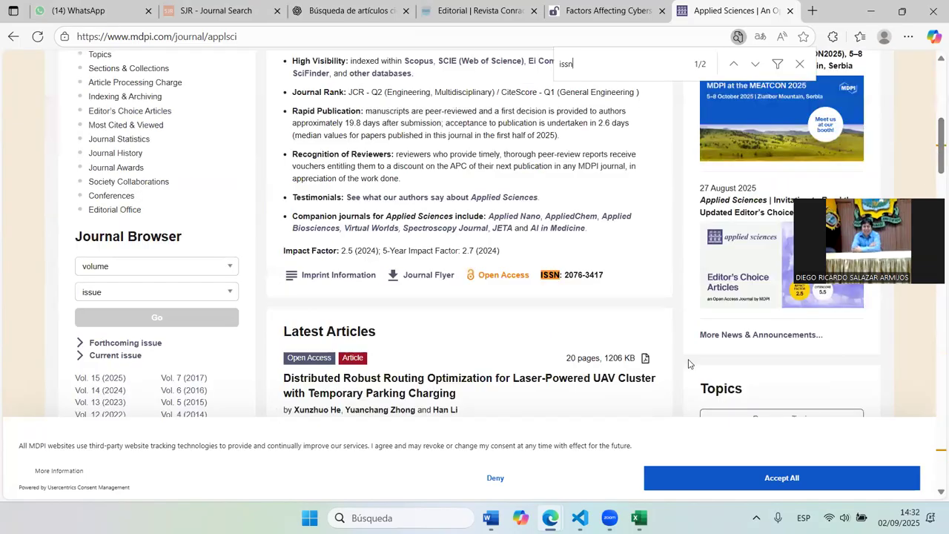
pyautogui.moveTo(565, 275); pyautogui.dragTo(605, 280)
pyautogui.hotkey('ctrl', 'c')
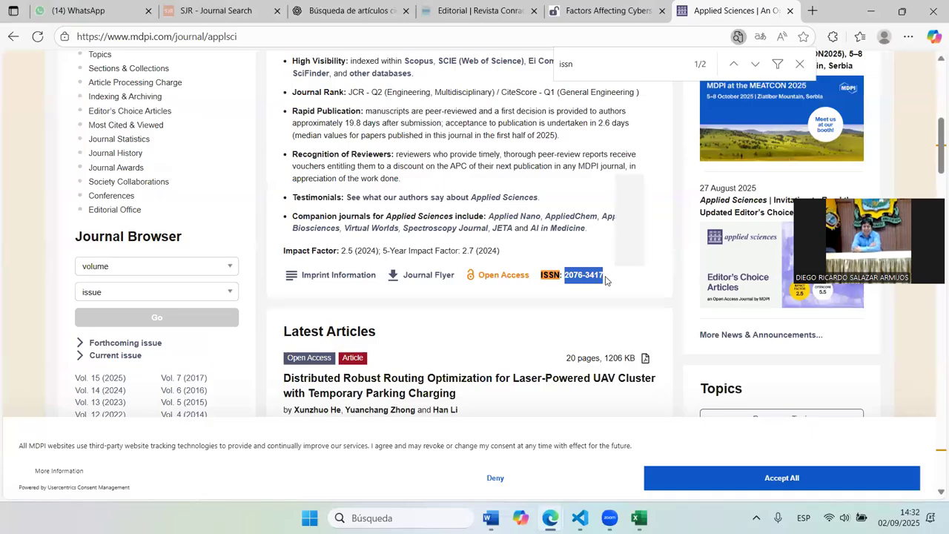
pyautogui.click(627, 231)
# Switch to the Scimago Journal & Country Rank tab and search for the copied ISSN 2076-3417
pyautogui.click(215, 10)
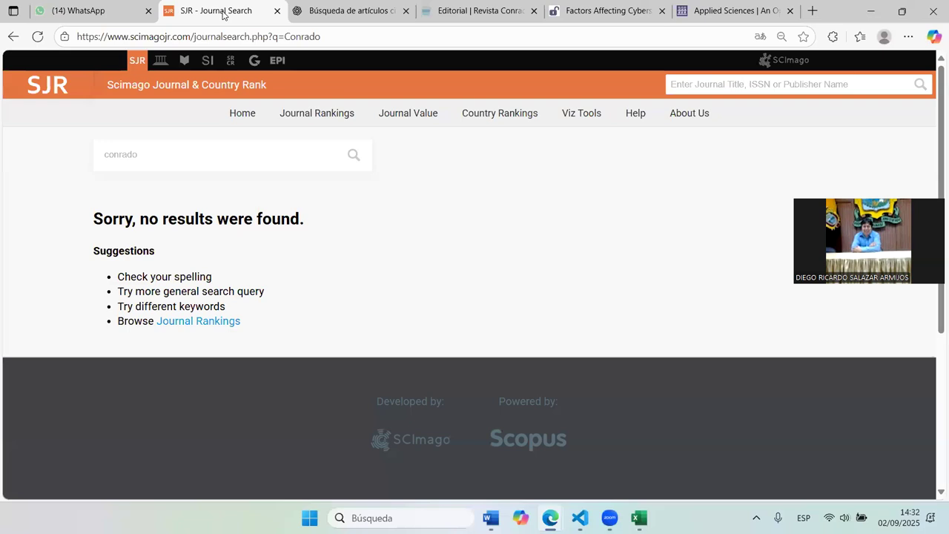
pyautogui.click(699, 82)
pyautogui.hotkey('ctrl', 'v')
pyautogui.press('Return')
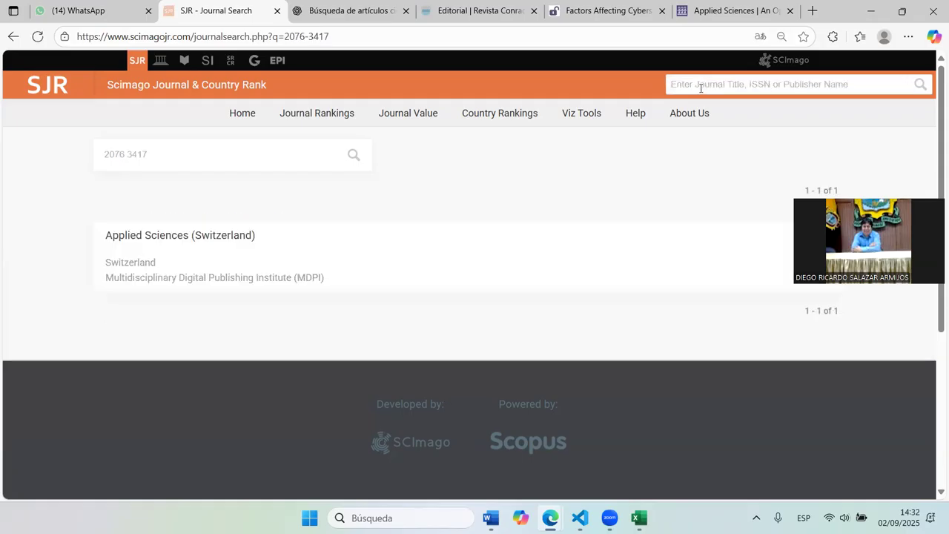
# Open the Applied Sciences (Switzerland) record in Scimago and examine its quartile, subject areas, ISSN, coverage and indicator charts
pyautogui.click(172, 234)
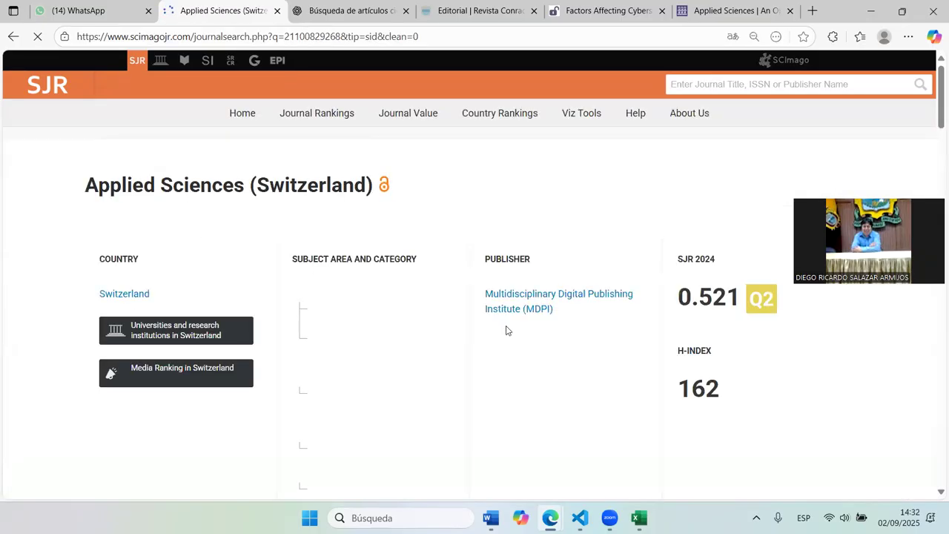
pyautogui.moveTo(939, 87); pyautogui.dragTo(926, 108)
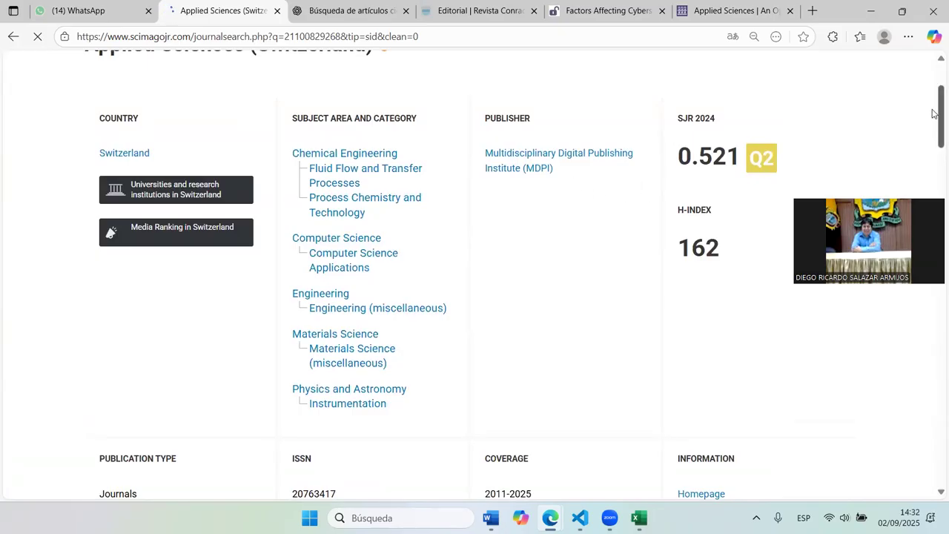
pyautogui.moveTo(933, 116); pyautogui.dragTo(932, 137)
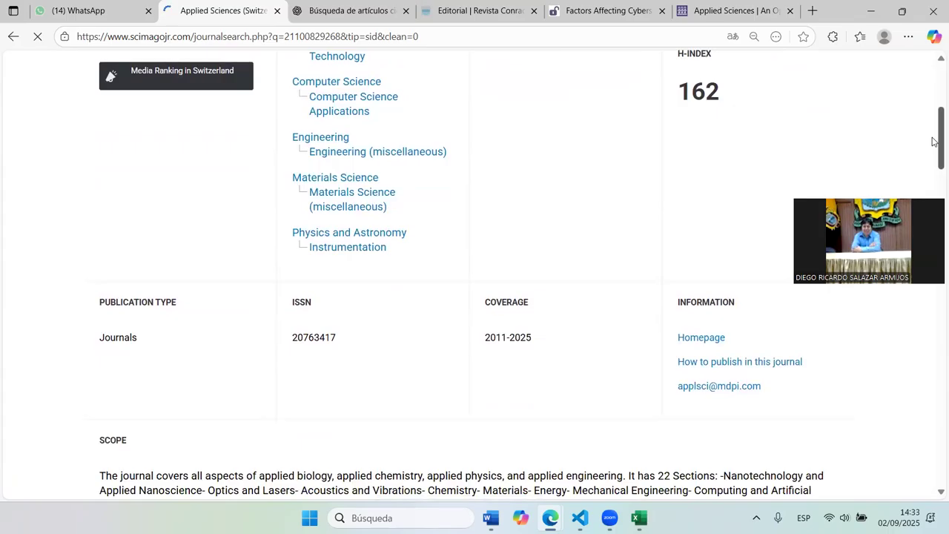
pyautogui.moveTo(933, 137); pyautogui.dragTo(933, 269)
pyautogui.scroll(-2, 933, 195)
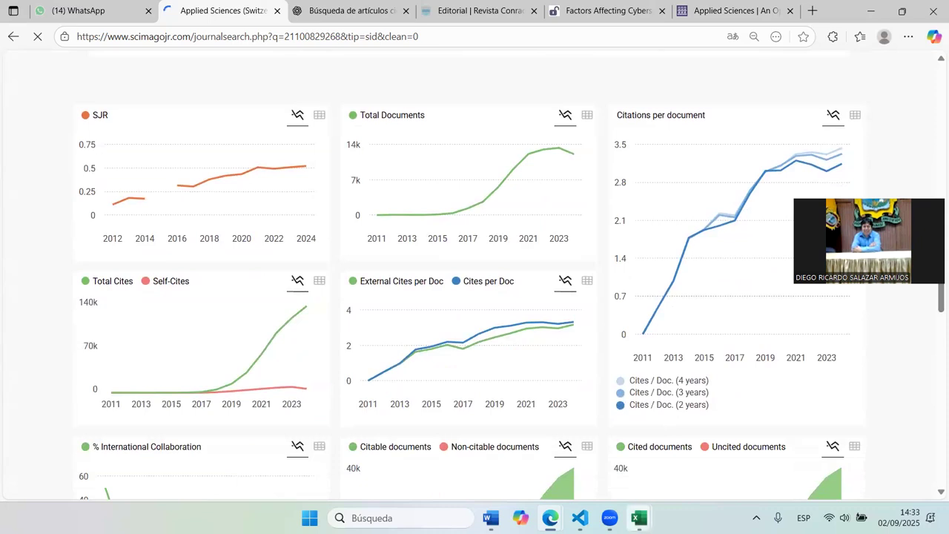
# Check the source listed for the first article in Excel's Matriz_Recoleccion_Informacion_Completada workbook, then minimize the open workbooks to return to the browser
pyautogui.moveTo(639, 517)
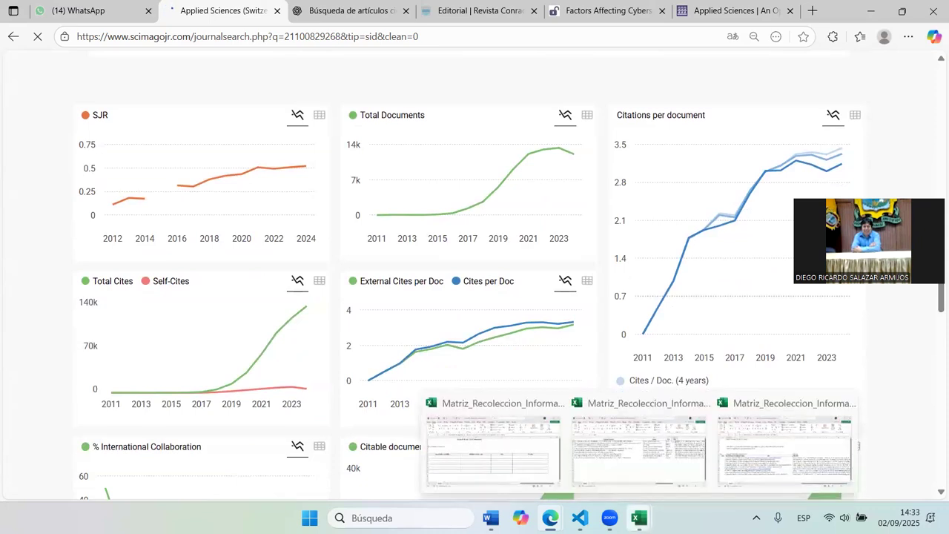
pyautogui.click(744, 462)
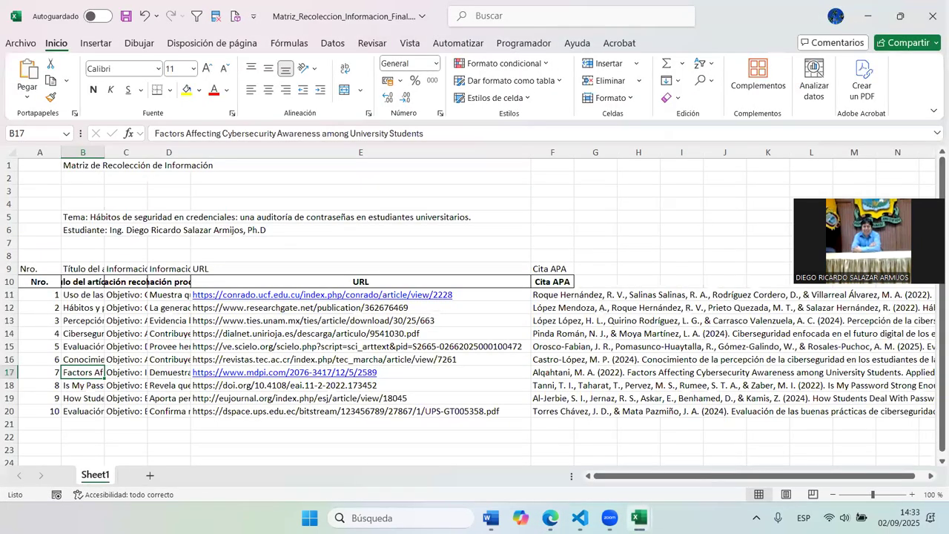
pyautogui.moveTo(639, 518)
pyautogui.click(638, 478)
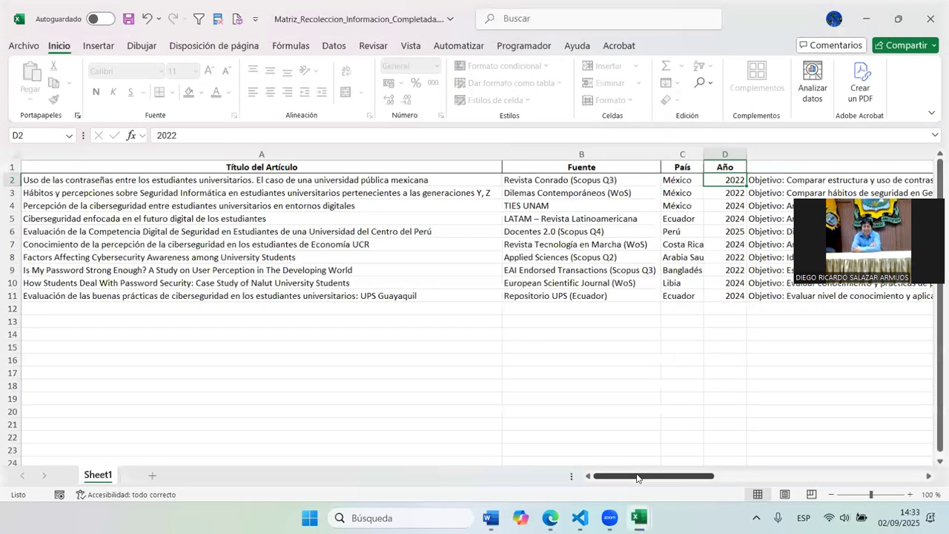
pyautogui.click(606, 179)
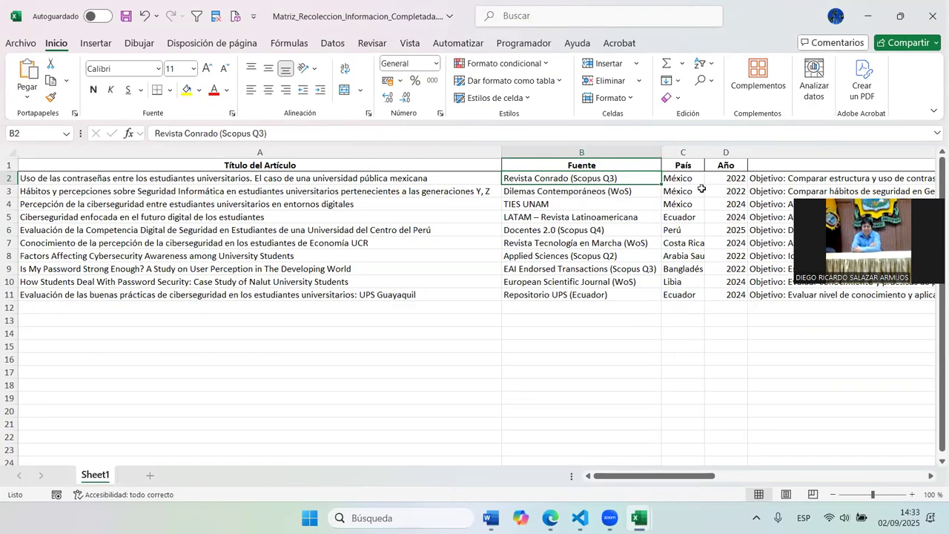
pyautogui.click(876, 20)
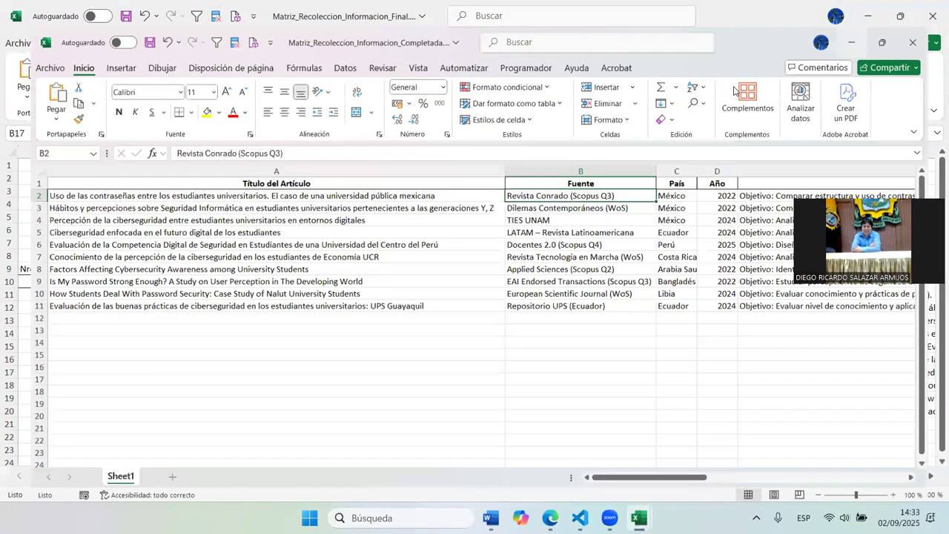
pyautogui.click(876, 11)
pyautogui.click(875, 9)
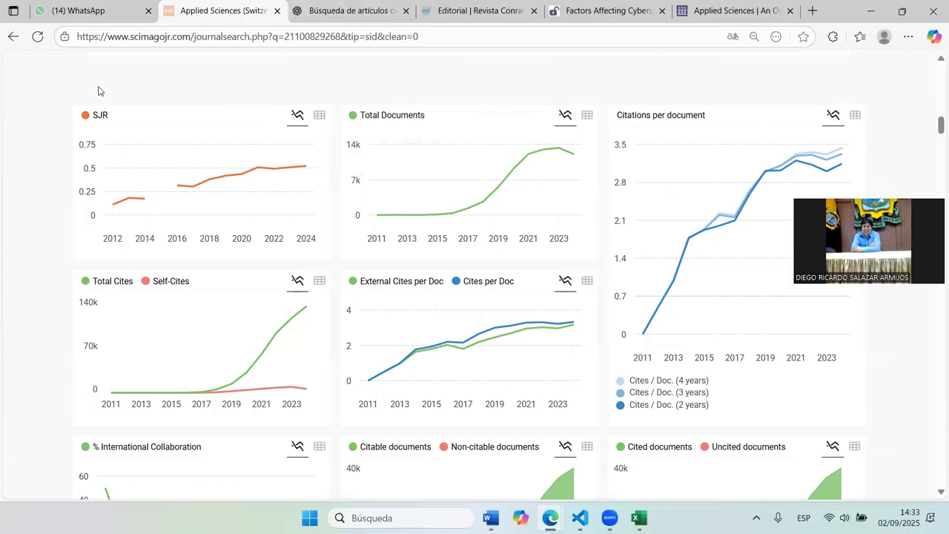
# Go back to the Scimago search page and search for "Revista Conrado"
pyautogui.click(11, 39)
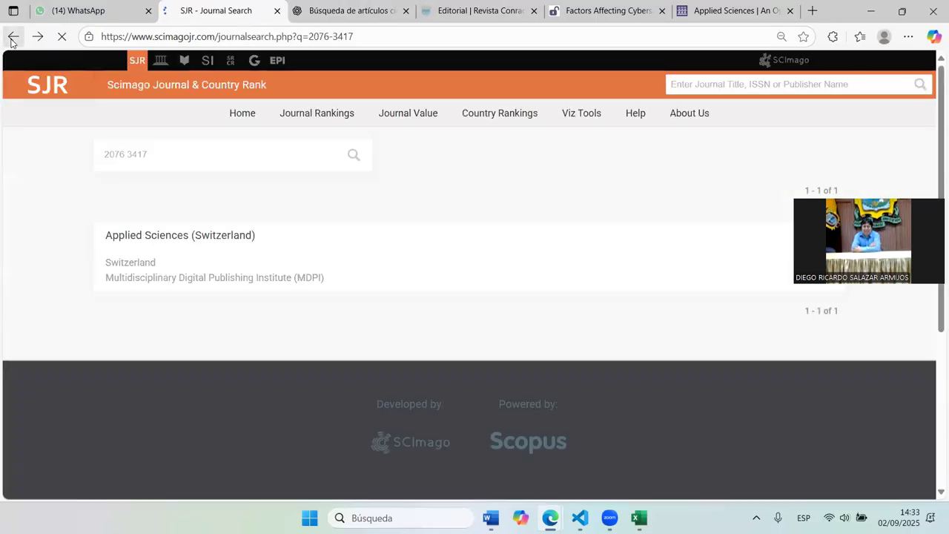
pyautogui.click(688, 86)
pyautogui.write('R')
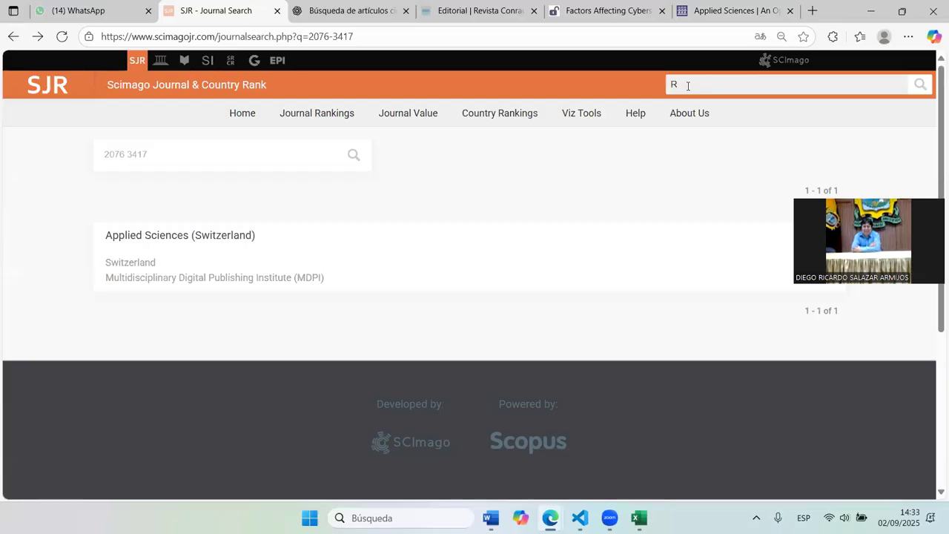
pyautogui.write('evista Conrado')
pyautogui.press('Return')
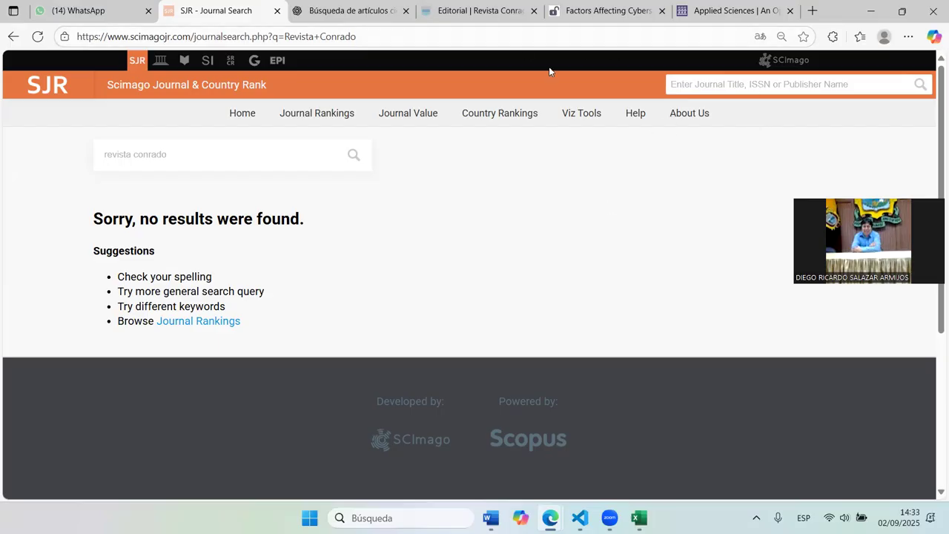
# Switch to the Revista Conrado editorial page and examine its indexing logos, citation details and the ISSN information in the footer
pyautogui.click(495, 20)
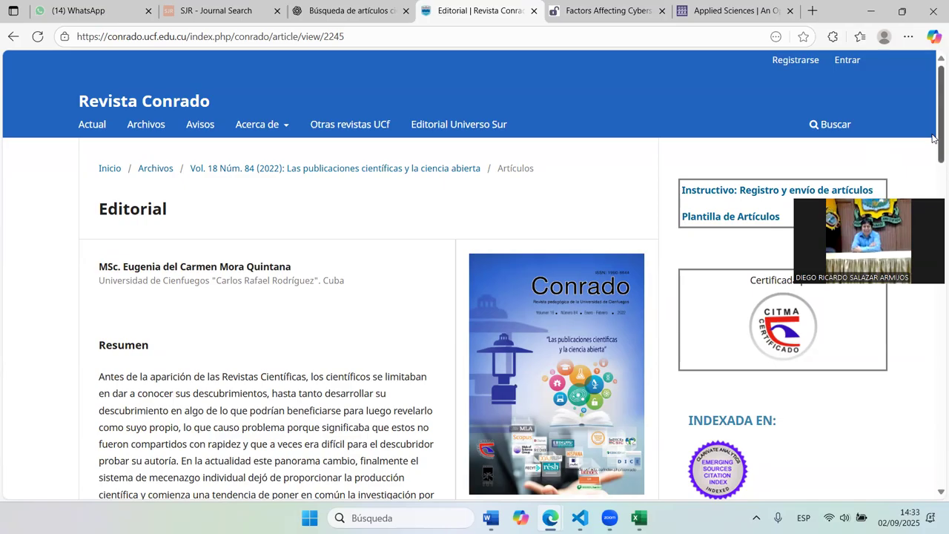
pyautogui.moveTo(932, 137); pyautogui.dragTo(933, 192)
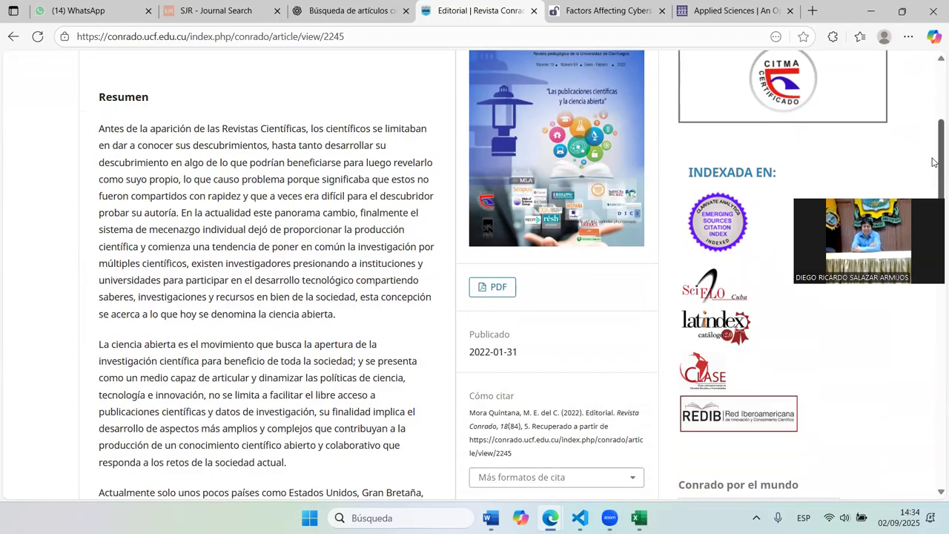
pyautogui.moveTo(932, 162); pyautogui.dragTo(930, 186)
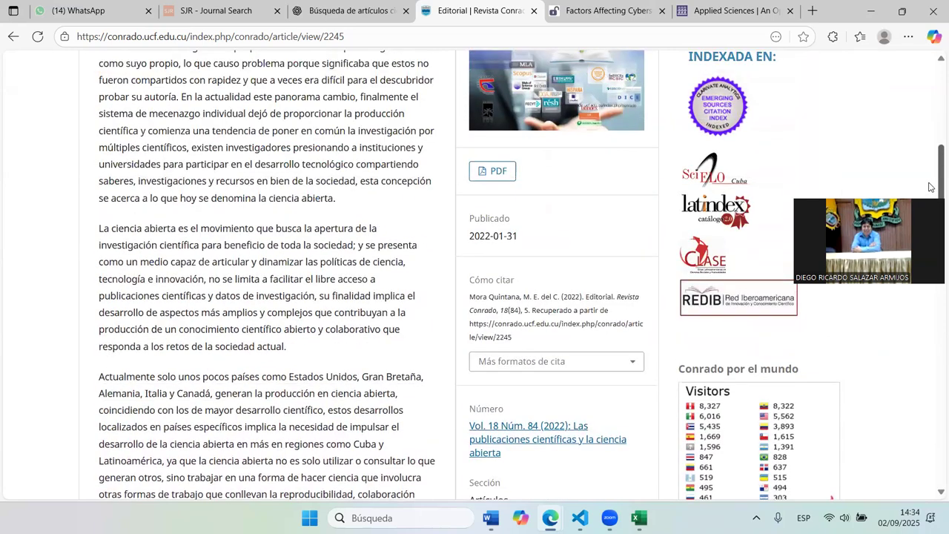
pyautogui.scroll(-4, 927, 193)
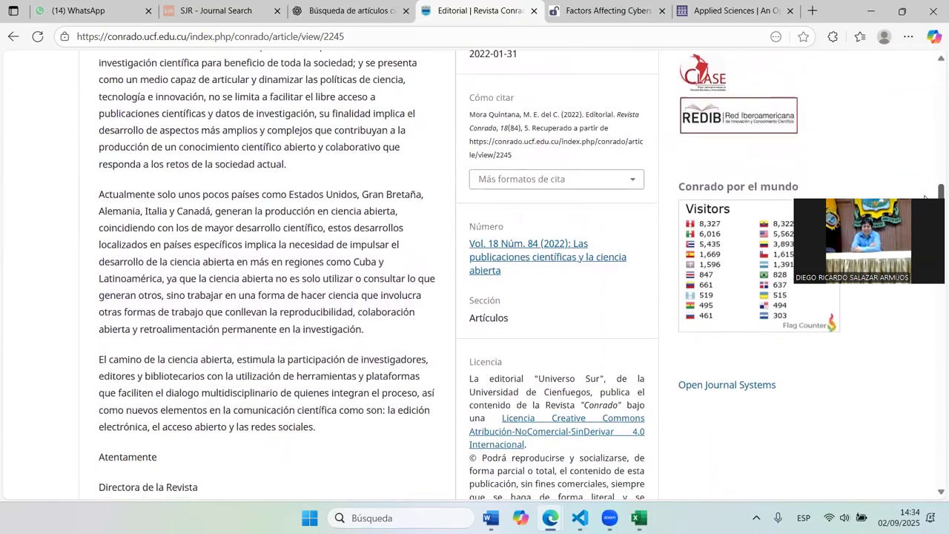
pyautogui.scroll(-4, 890, 297)
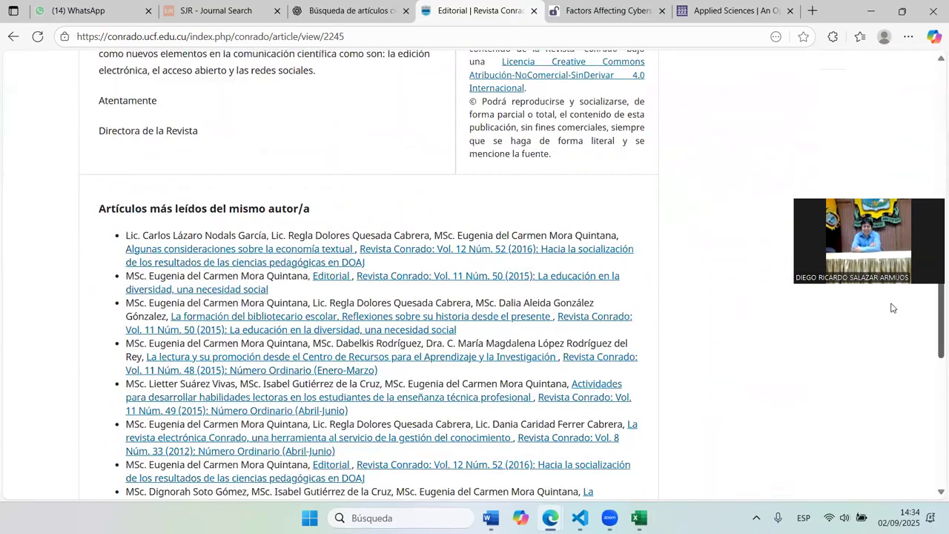
pyautogui.scroll(-5, 887, 323)
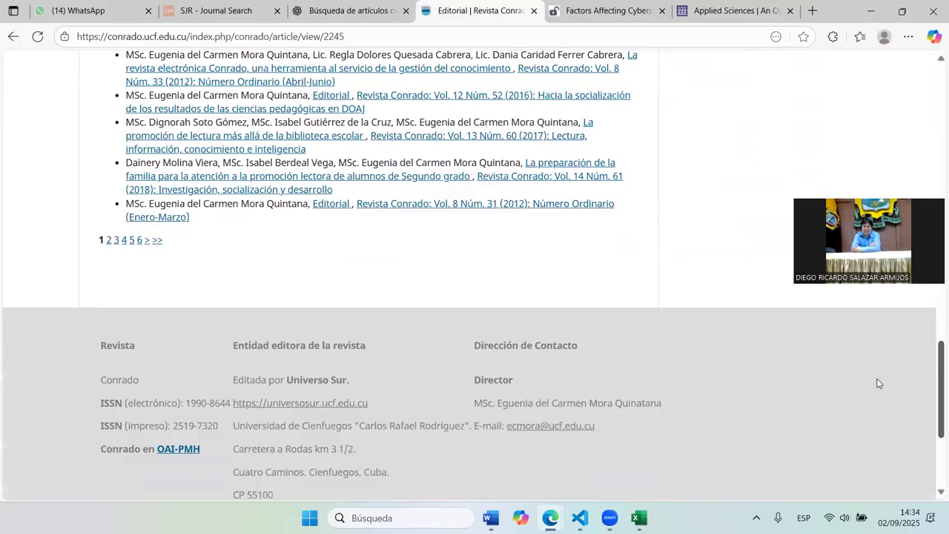
pyautogui.scroll(15, 882, 296)
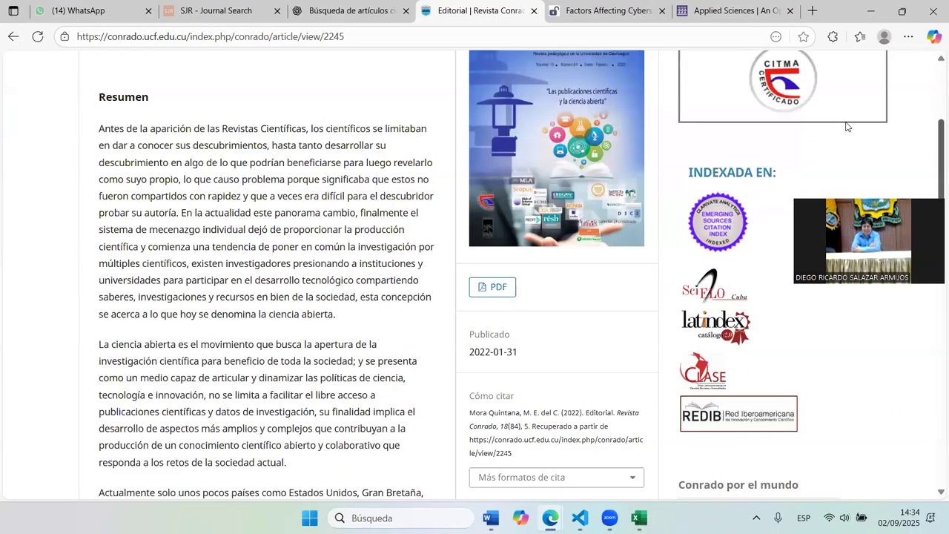